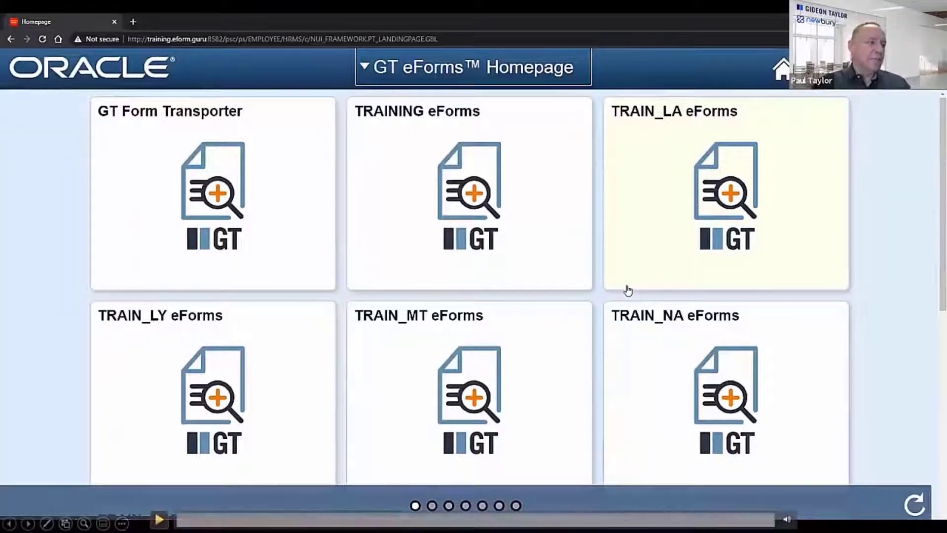
# Step: Start a new Work at Home request from the TRAINING eForms collection
pyautogui.click(434, 212)
pyautogui.click(123, 277)
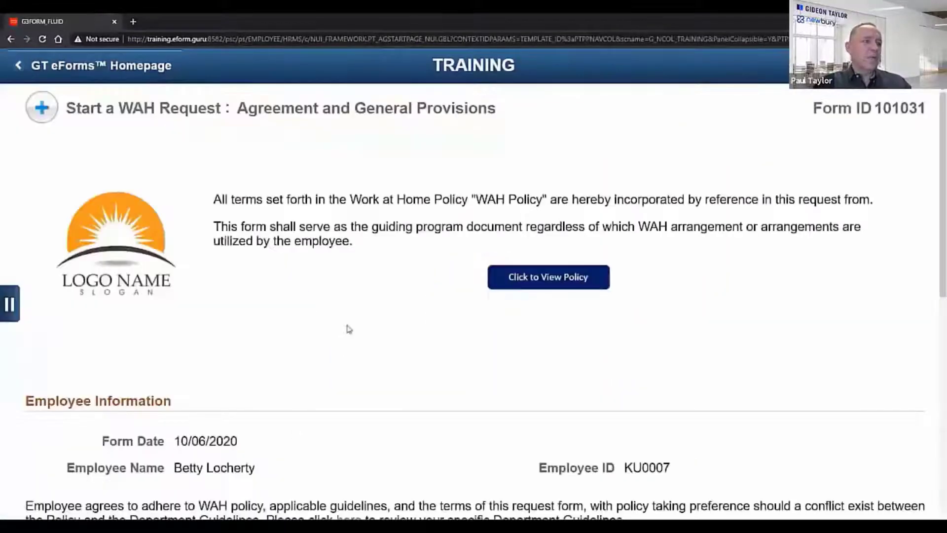
pyautogui.scroll(-2, 347, 327)
pyautogui.scroll(-8, 348, 328)
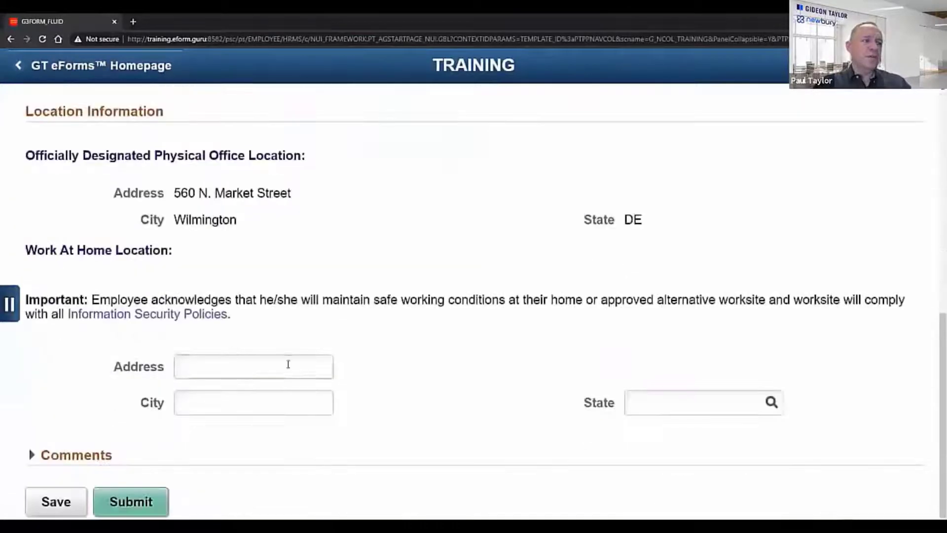
# Step: Enter the home address 1234 Fake Address, Neward, DE
pyautogui.click(288, 364)
pyautogui.write('1234 Fake Address')
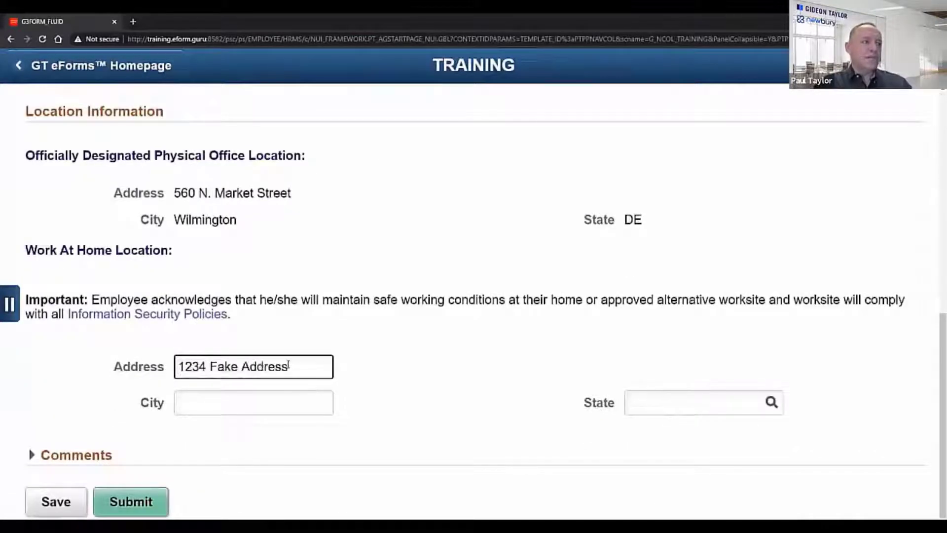
pyautogui.press('Tab')
pyautogui.write('Neward')
pyautogui.press('Tab')
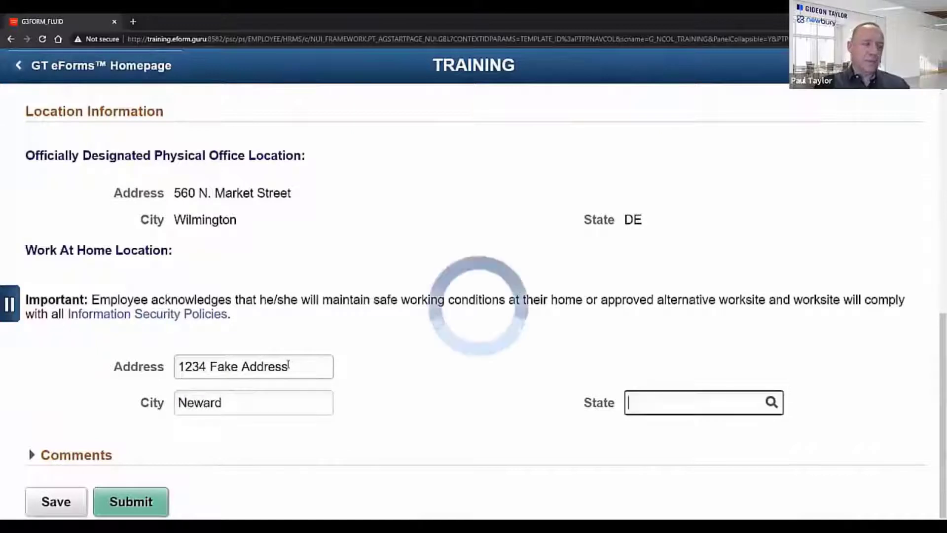
pyautogui.write('DE')
pyautogui.press('Tab')
# Step: Schedule the first row as Physical Office Location, Monday, 8 am to 4 pm
pyautogui.scroll(-5, 193, 464)
pyautogui.click(127, 381)
pyautogui.click(127, 421)
pyautogui.click(254, 393)
pyautogui.click(254, 383)
pyautogui.press('Tab')
pyautogui.write('8 am')
pyautogui.press('Tab')
pyautogui.write('4 pm')
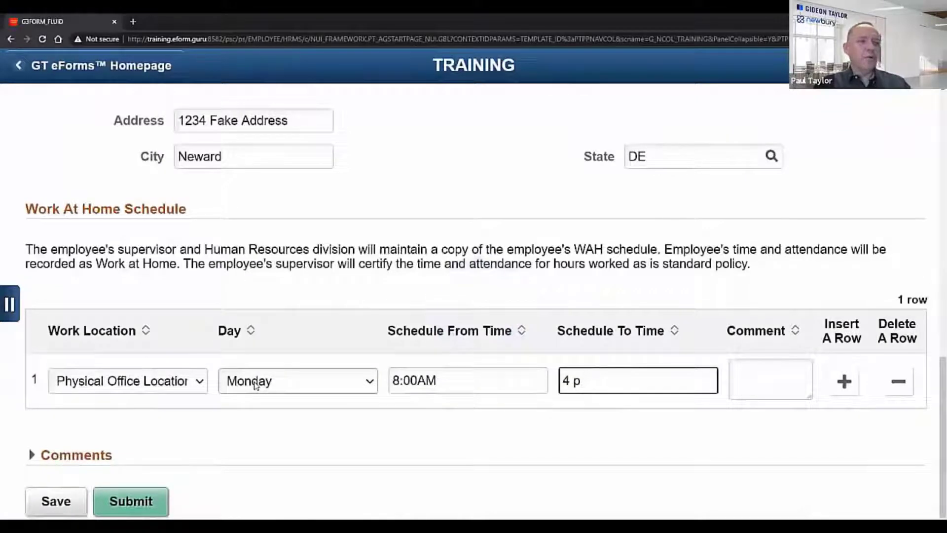
pyautogui.press('Tab')
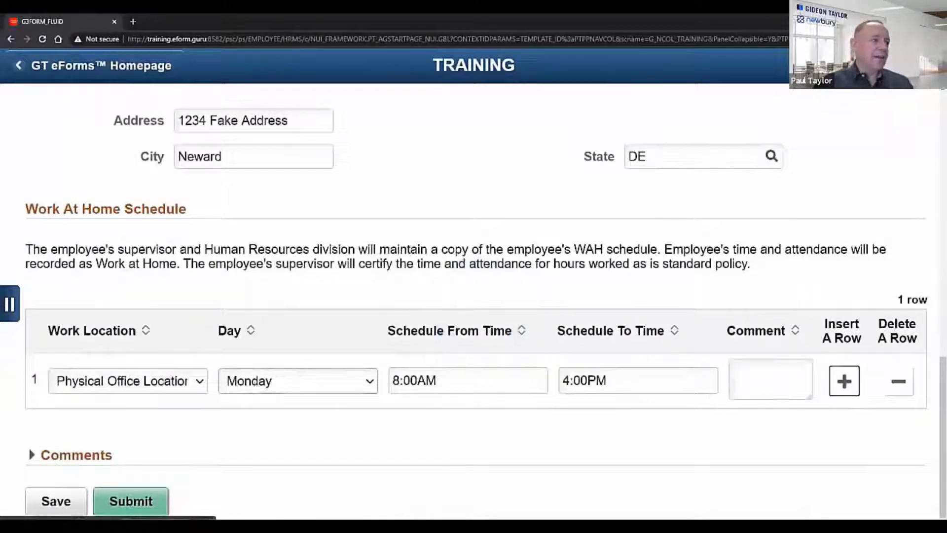
# Step: Add a second schedule row for Physical Office Location on Tuesday
pyautogui.click(844, 382)
pyautogui.click(190, 422)
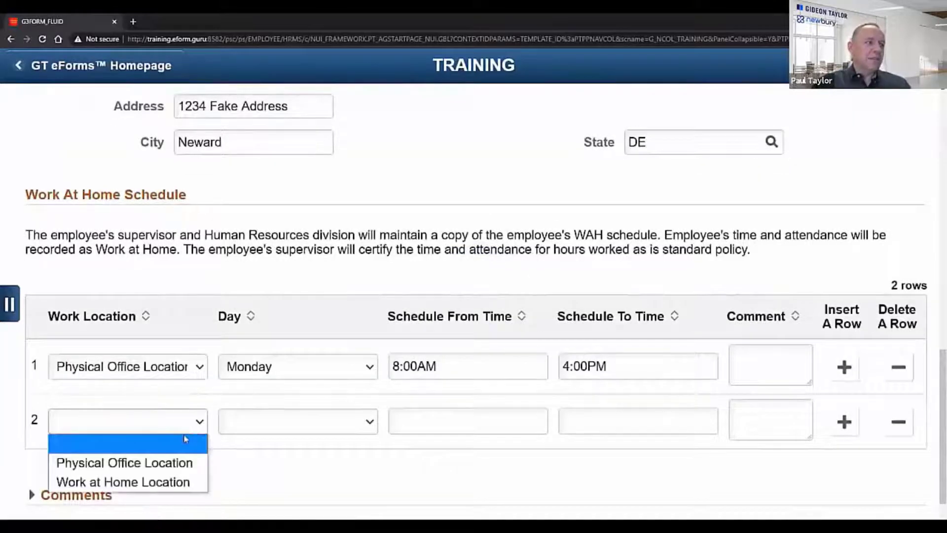
pyautogui.click(172, 459)
pyautogui.click(276, 407)
pyautogui.click(254, 364)
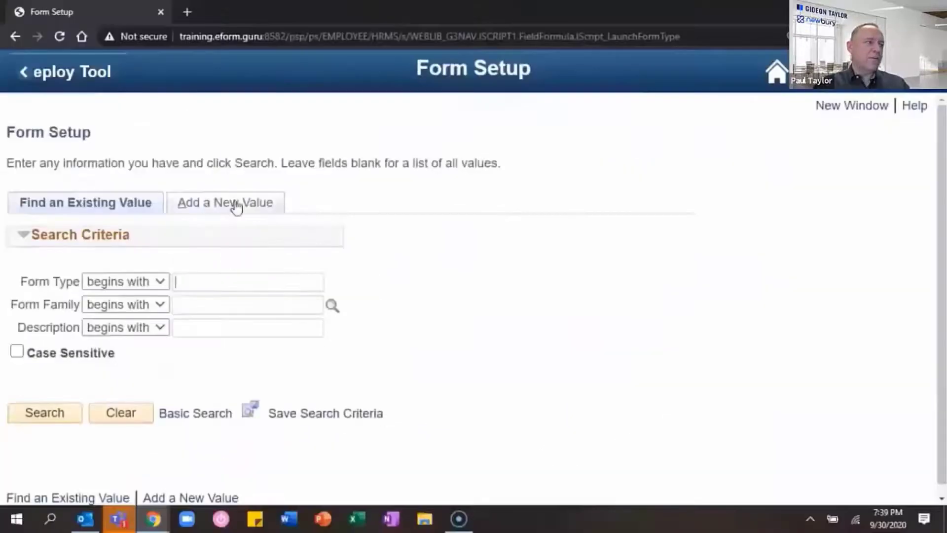
# Step: Add a new form type with the value WAH
pyautogui.click(232, 203)
pyautogui.write('WAH')
pyautogui.press('Return')
# Step: Make WAH active in the TRAINING family, describe it as Work at Home, and save
pyautogui.click(406, 159)
pyautogui.click(277, 186)
pyautogui.click(232, 493)
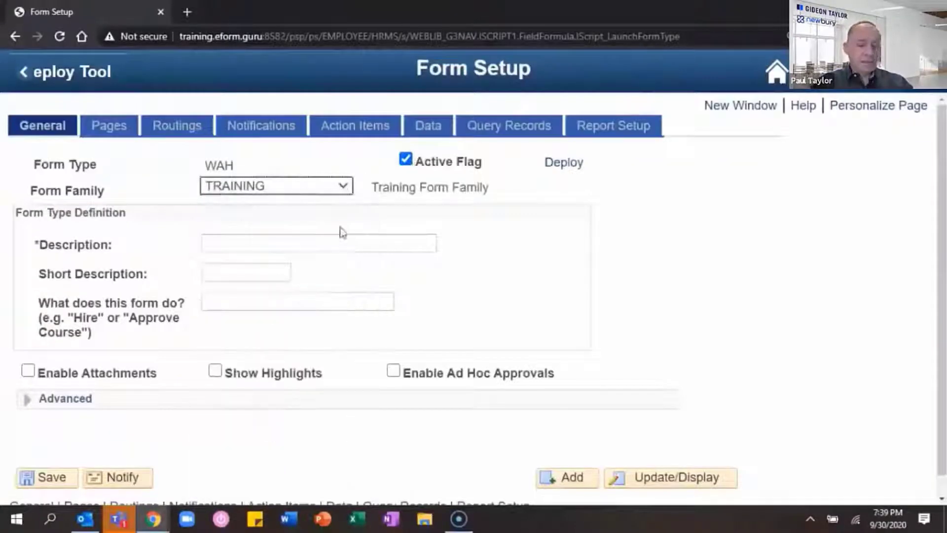
pyautogui.click(342, 242)
pyautogui.write('Work a')
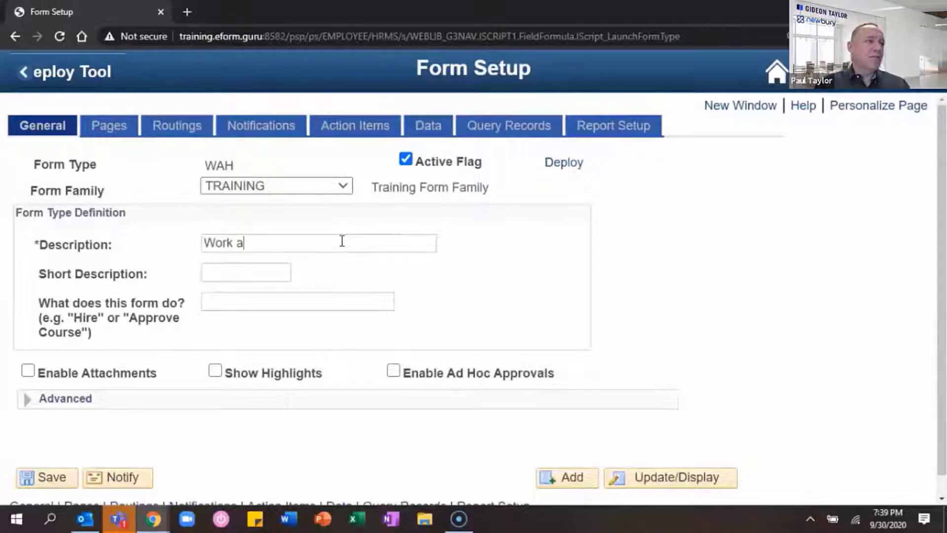
pyautogui.write('Home')
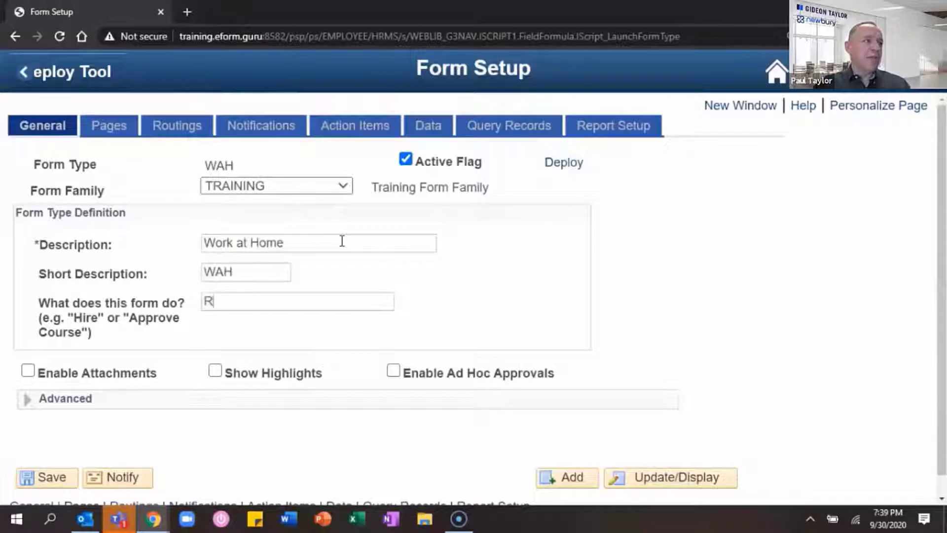
pyautogui.write('Request to Work at Home')
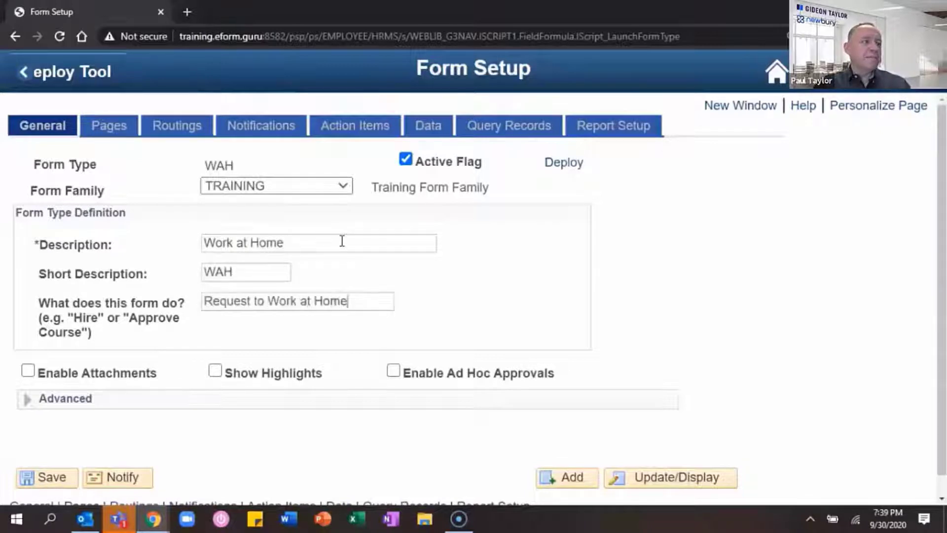
pyautogui.click(51, 477)
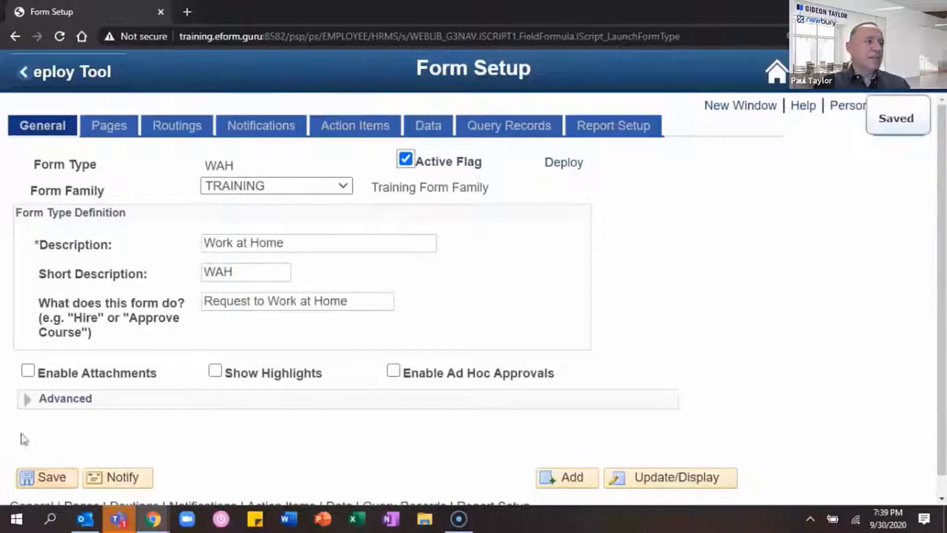
# Step: Set a Fluid task 'Start a WAH Request' with first page 'Agreement and General Provisions', adding another page row
pyautogui.click(109, 127)
pyautogui.click(261, 307)
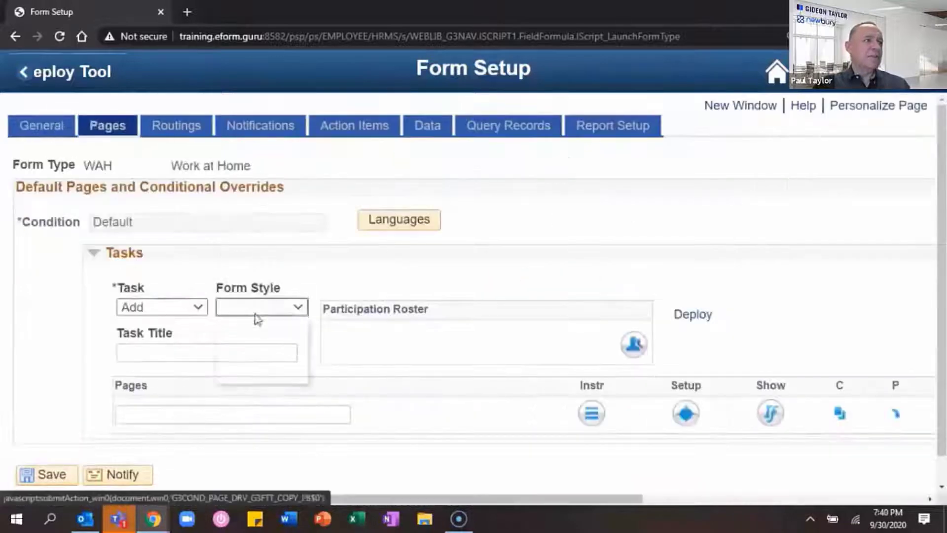
pyautogui.click(249, 371)
pyautogui.click(221, 351)
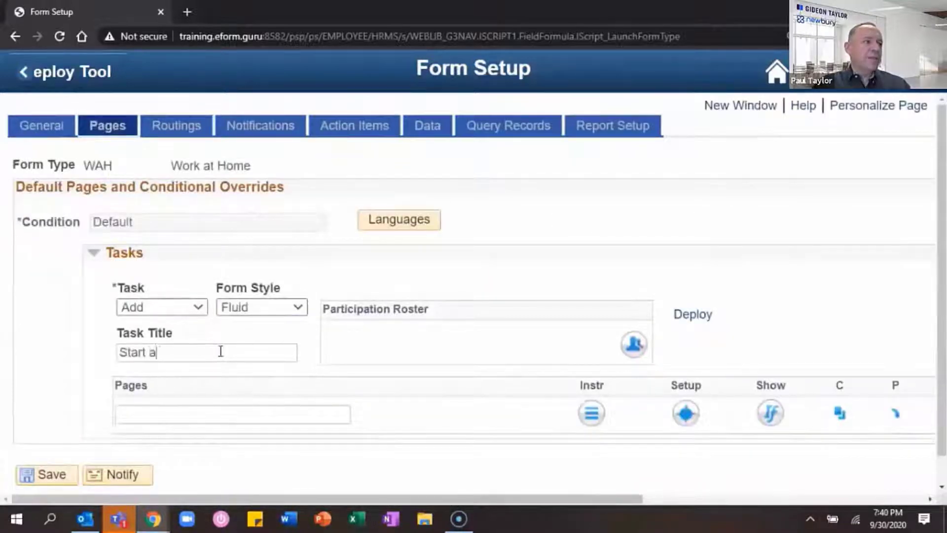
pyautogui.write('Start a WAH Request')
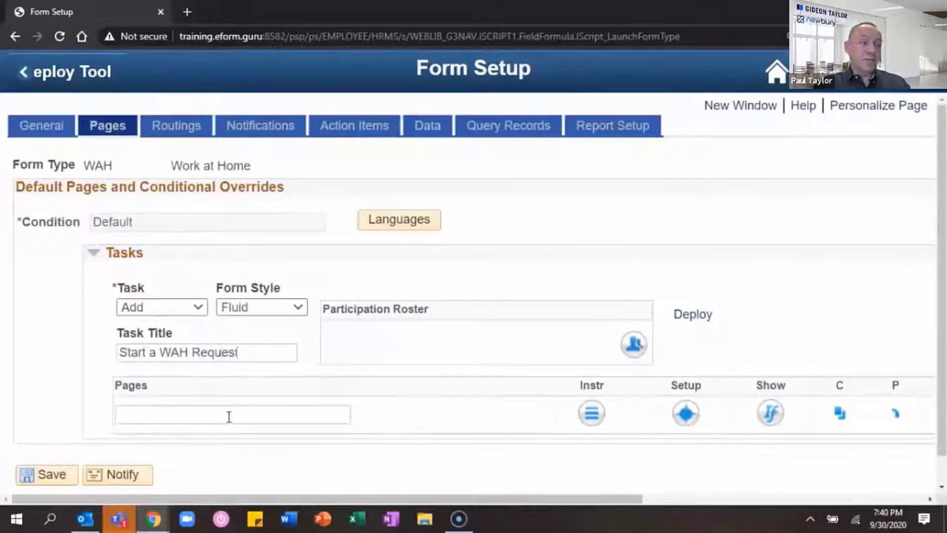
pyautogui.write('Agreement and General Provision')
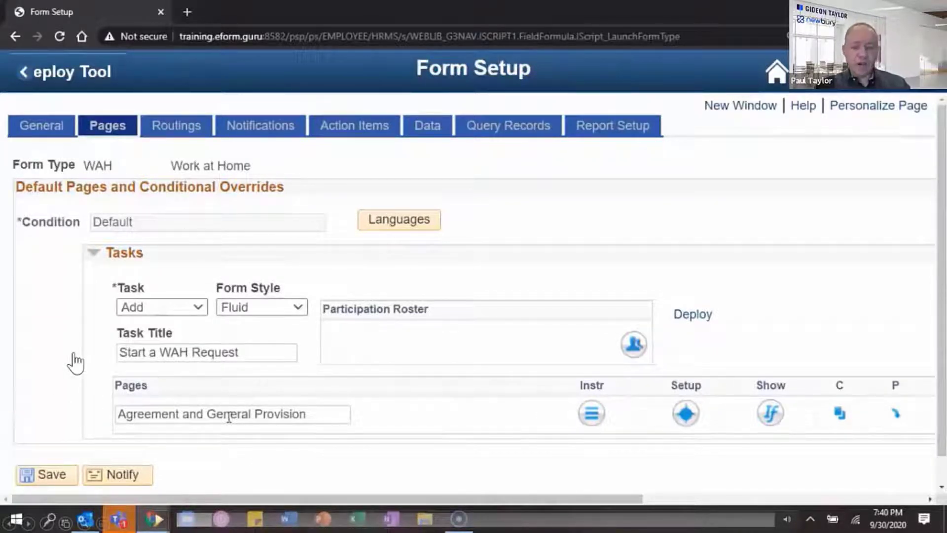
pyautogui.write('s')
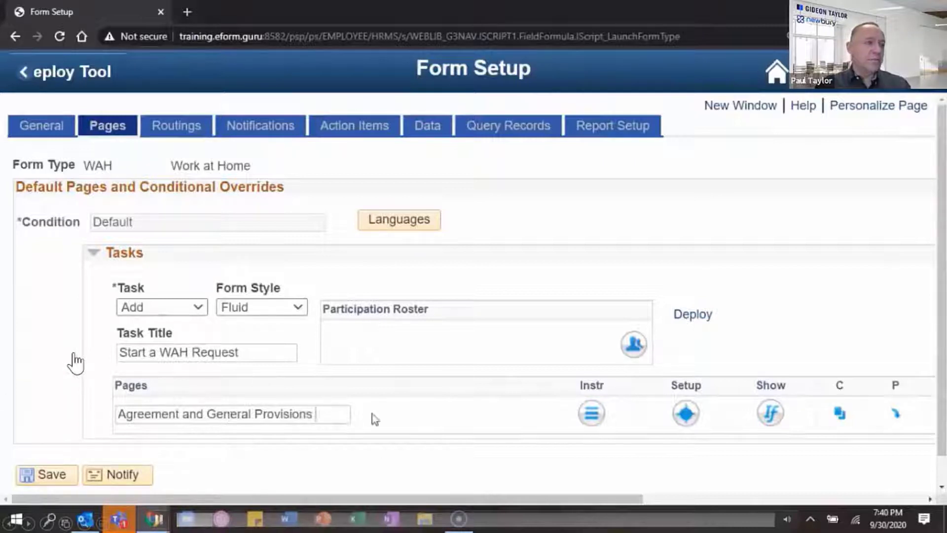
pyautogui.hscroll(10, 374, 417)
pyautogui.click(726, 417)
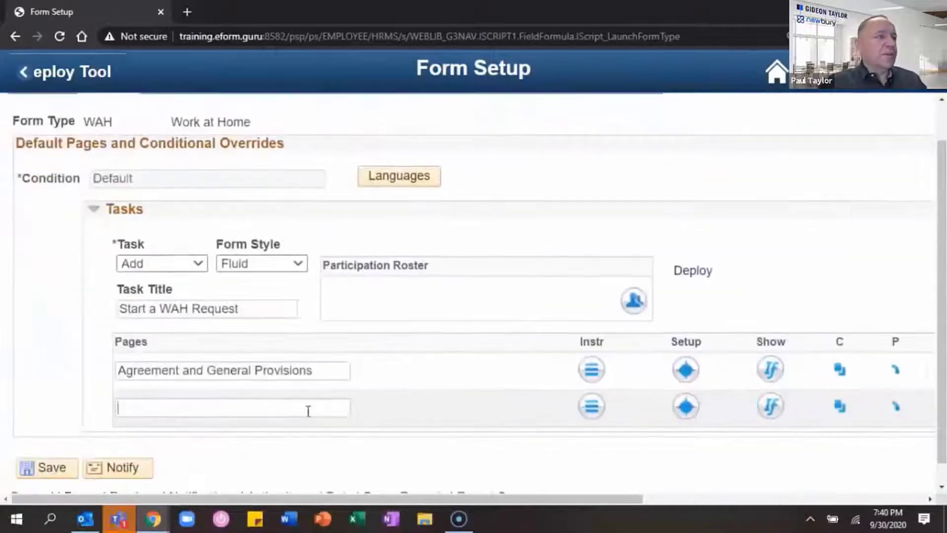
# Step: Name the second page Results and make it a Delivered Result Page
pyautogui.write('Results')
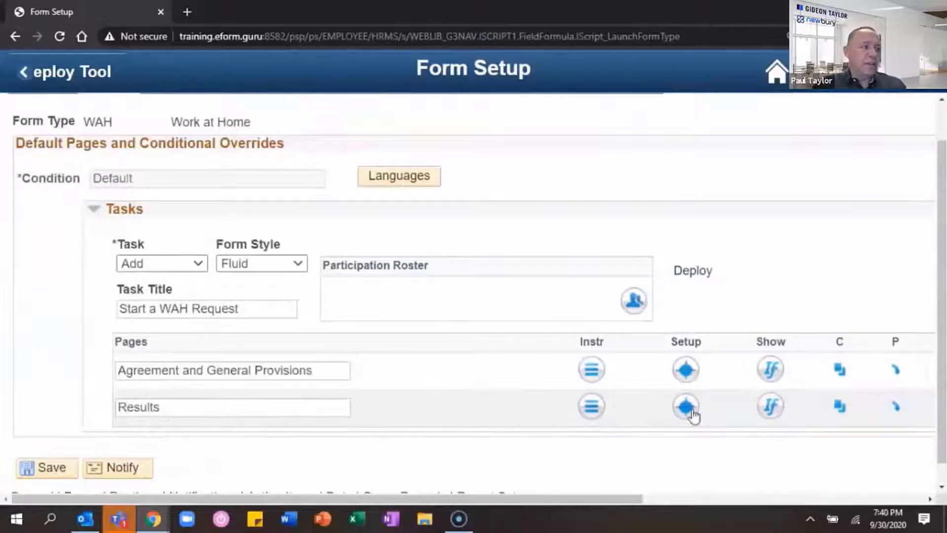
pyautogui.click(687, 407)
pyautogui.click(348, 178)
pyautogui.click(321, 283)
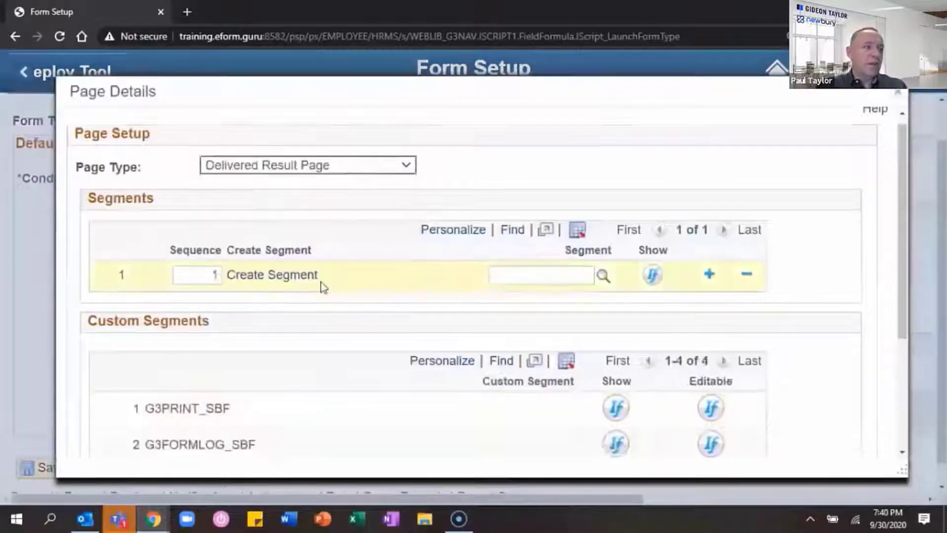
pyautogui.scroll(-4, 321, 285)
pyautogui.click(131, 410)
# Step: Give Results a thank-you instruction promising an approval email, then save the form setup
pyautogui.click(589, 409)
pyautogui.write('Thank you for comp')
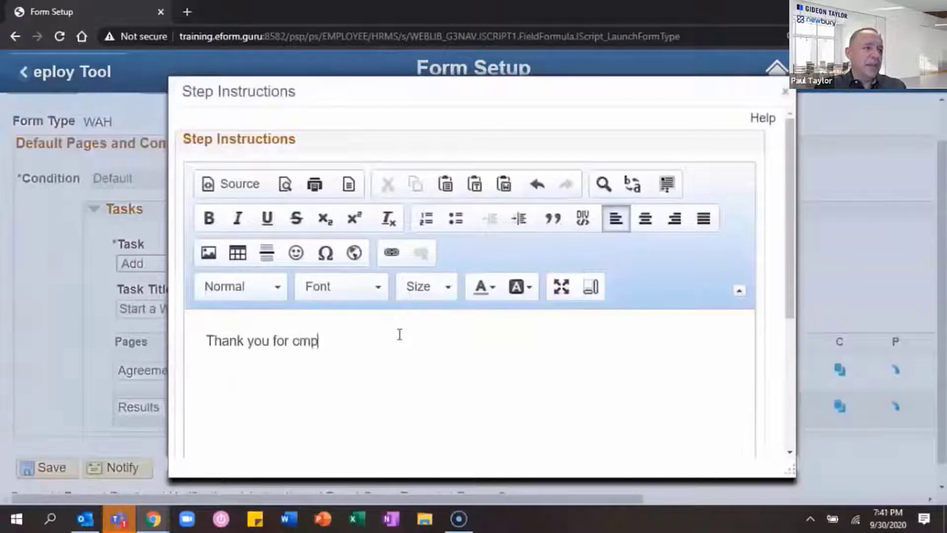
pyautogui.press('BackSpace')
pyautogui.press('BackSpace')
pyautogui.write('ompleting your W')
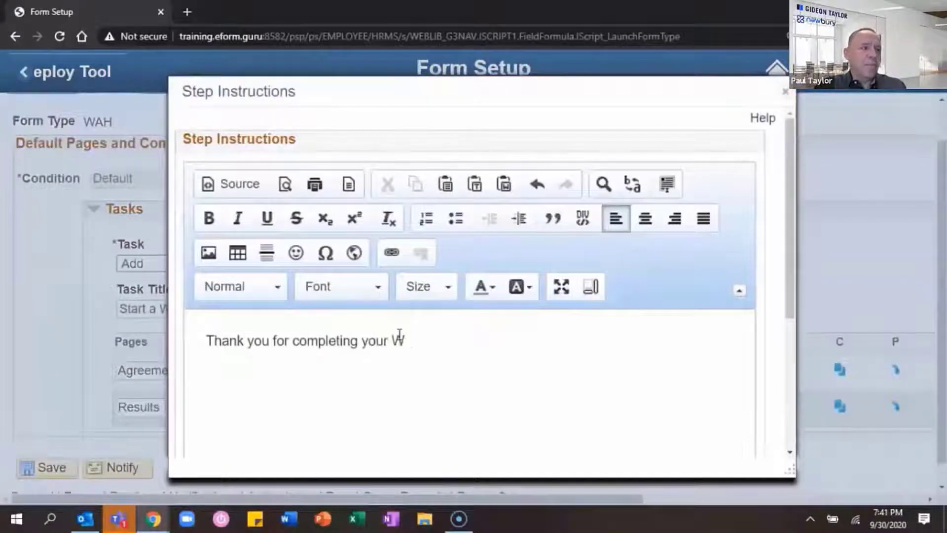
pyautogui.write('ork at Home R')
pyautogui.press('BackSpace')
pyautogui.write('request. You will receive an e')
pyautogui.write('mail notification once your request has ')
pyautogui.write('ab')
pyautogui.press('BackSpace')
pyautogui.press('BackSpace')
pyautogui.write('been approved with further ')
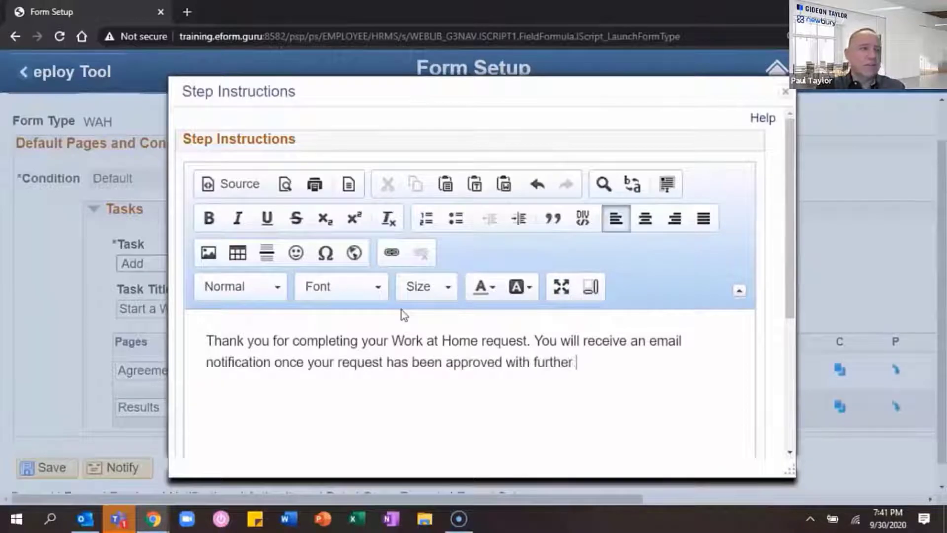
pyautogui.write('instructions.')
pyautogui.scroll(-5, 275, 440)
pyautogui.click(240, 440)
pyautogui.click(69, 467)
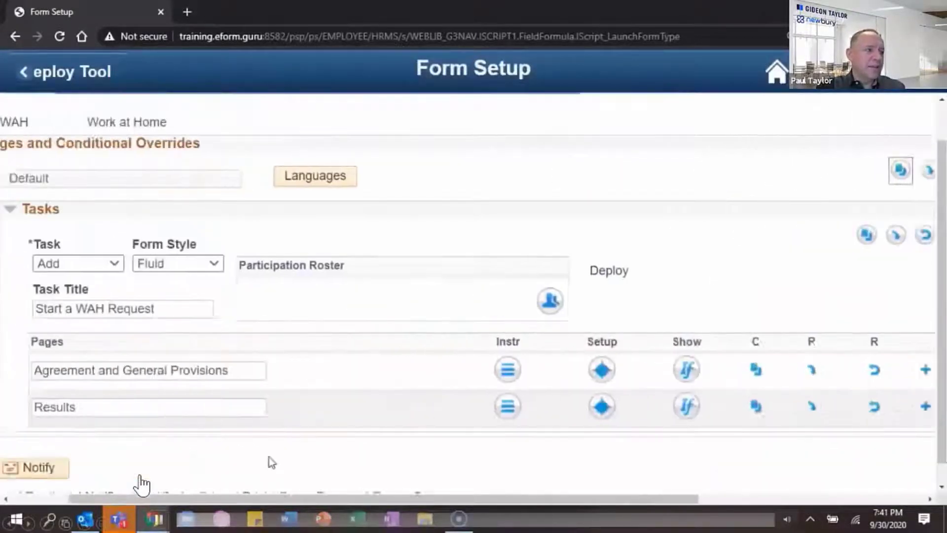
# Step: Create the WAH_empinfo segment labelled Employee Information for the Agreement page
pyautogui.click(687, 374)
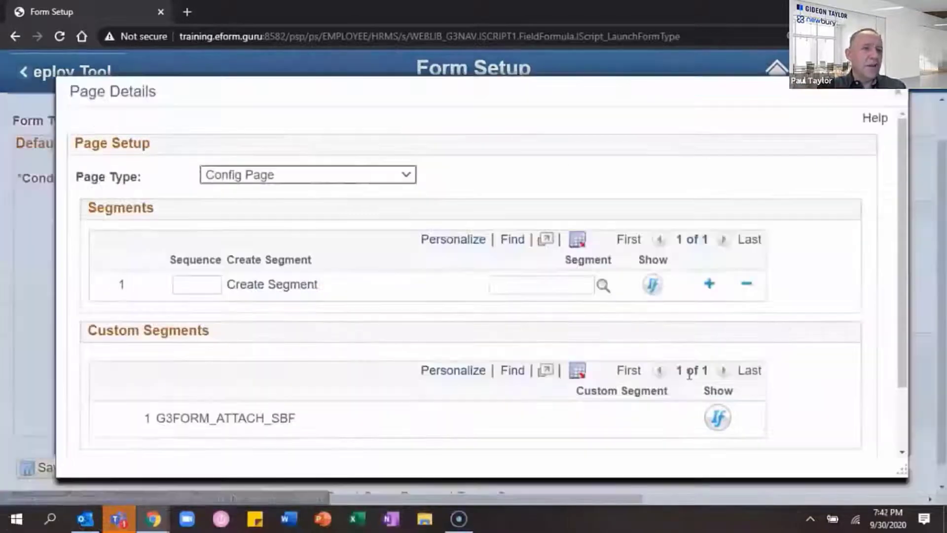
pyautogui.click(289, 286)
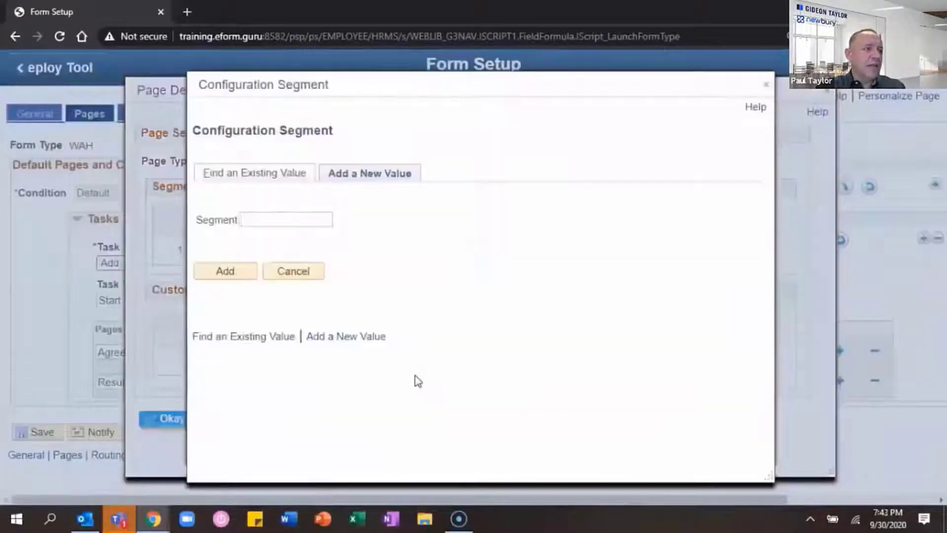
pyautogui.write('empinfo')
pyautogui.press('Return')
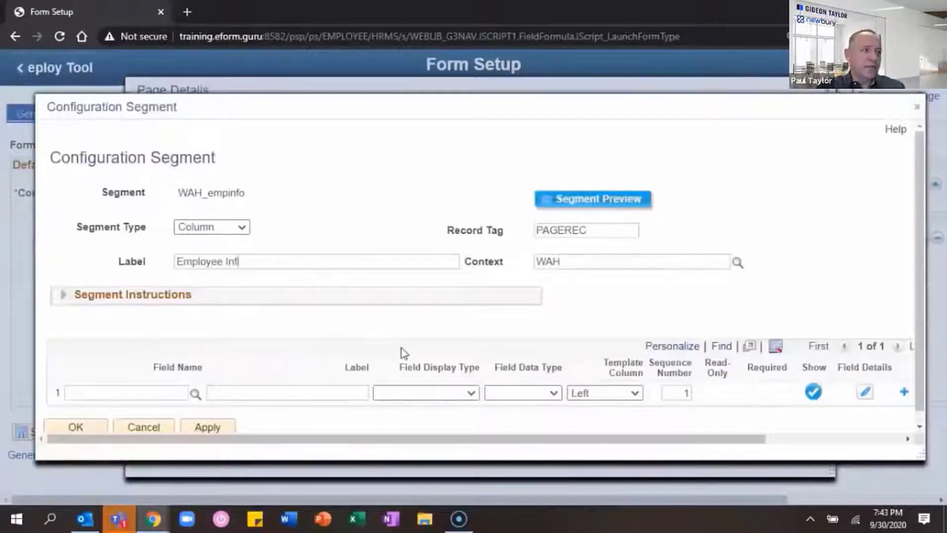
pyautogui.write('ormation')
pyautogui.press('Tab')
# Step: Add the DATE field from the lookup, labelled Form Date, as the first row
pyautogui.click(173, 393)
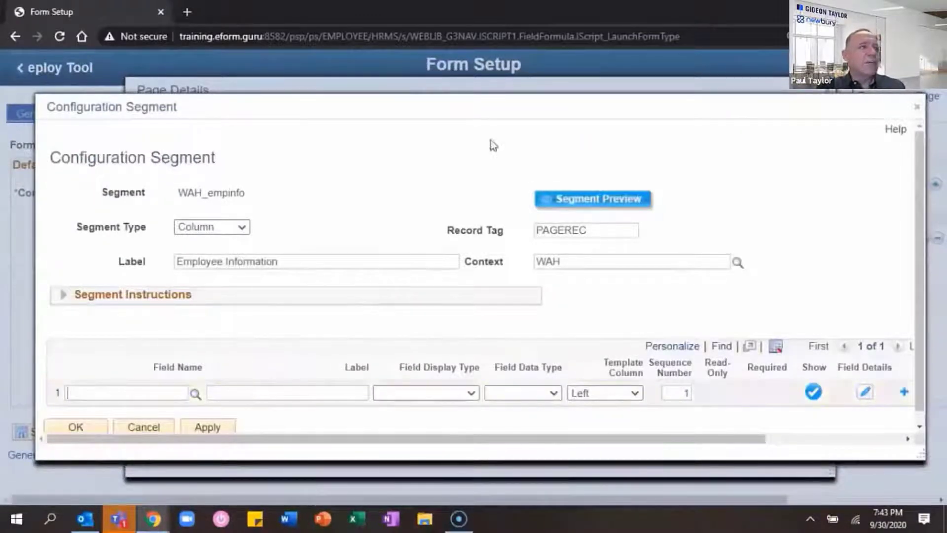
pyautogui.write('DAta')
pyautogui.press('BackSpace')
pyautogui.press('BackSpace')
pyautogui.press('BackSpace')
pyautogui.write('ate')
pyautogui.press('Tab')
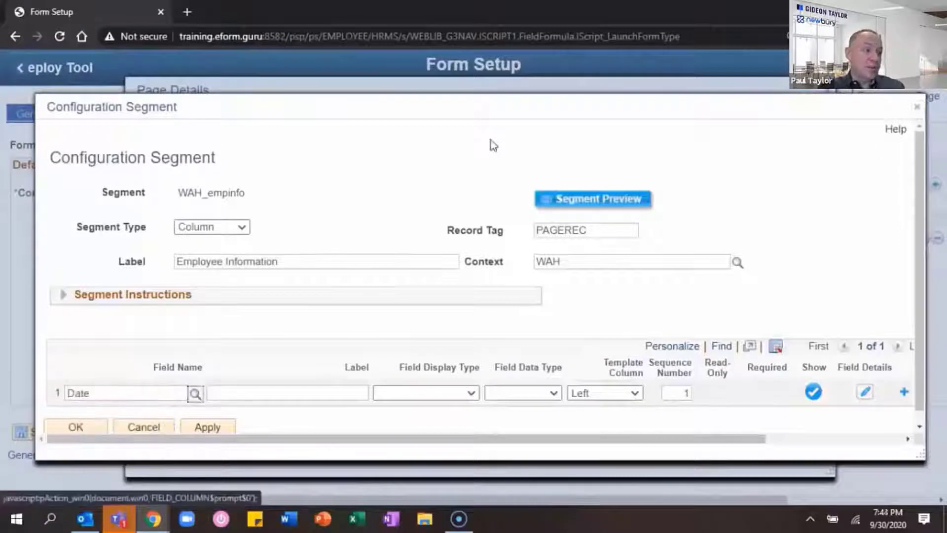
pyautogui.press('Tab')
pyautogui.click(195, 395)
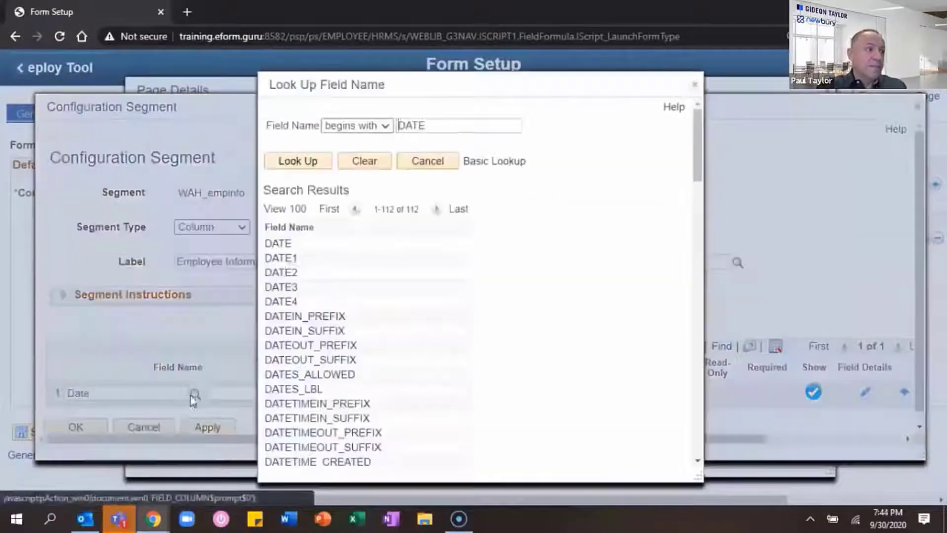
pyautogui.click(278, 245)
pyautogui.write('Form Date')
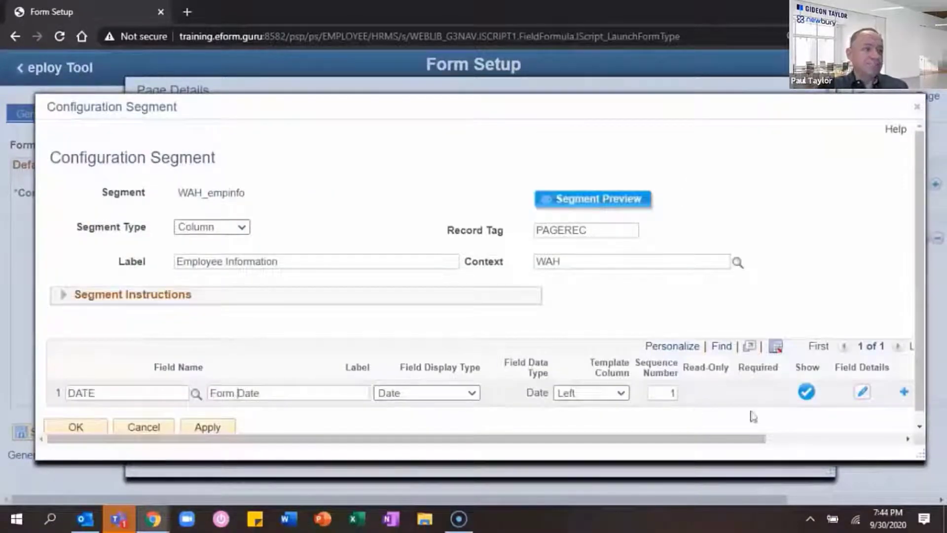
# Step: Add NAME_DISPLAY labelled Employee Name and EMPLID labelled Employee ID as rows two and three
pyautogui.click(904, 392)
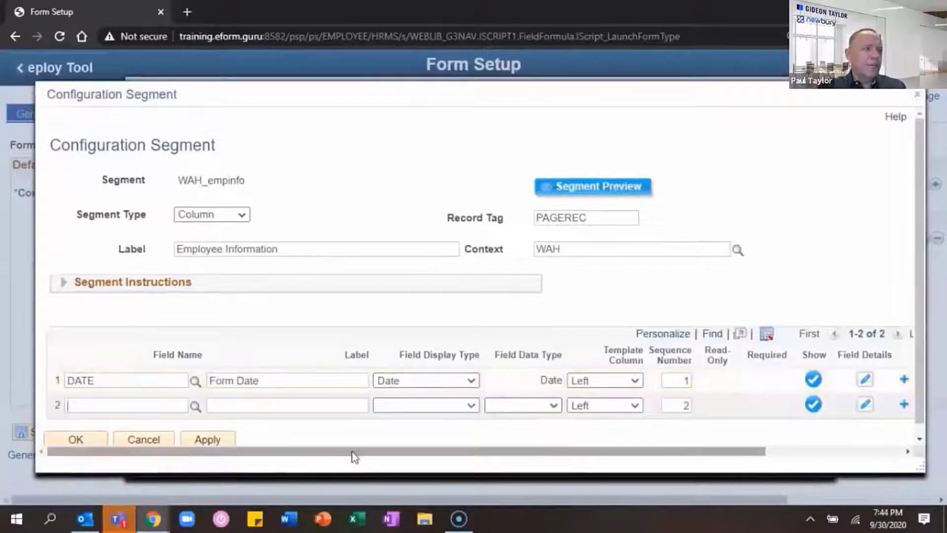
pyautogui.write('NAME_DISPLAY')
pyautogui.press('Tab')
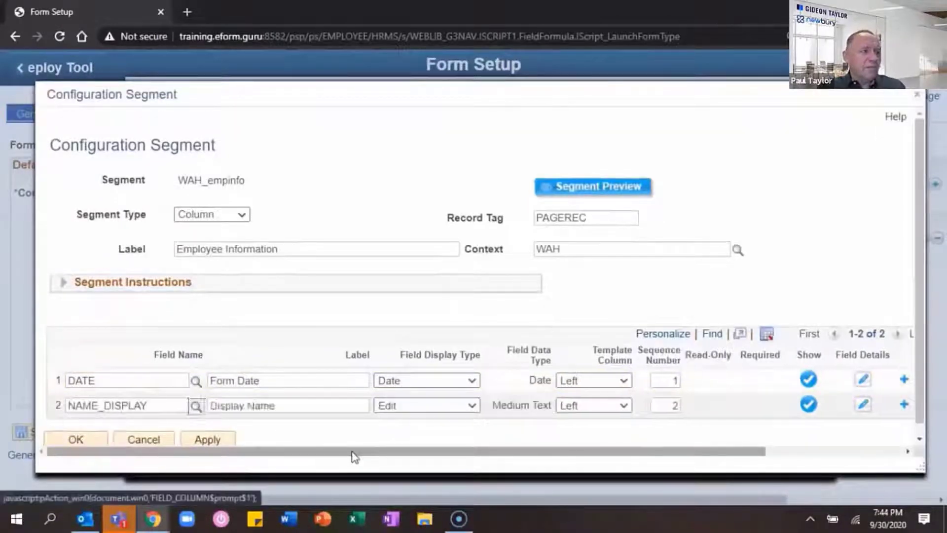
pyautogui.press('Tab')
pyautogui.write('Employ')
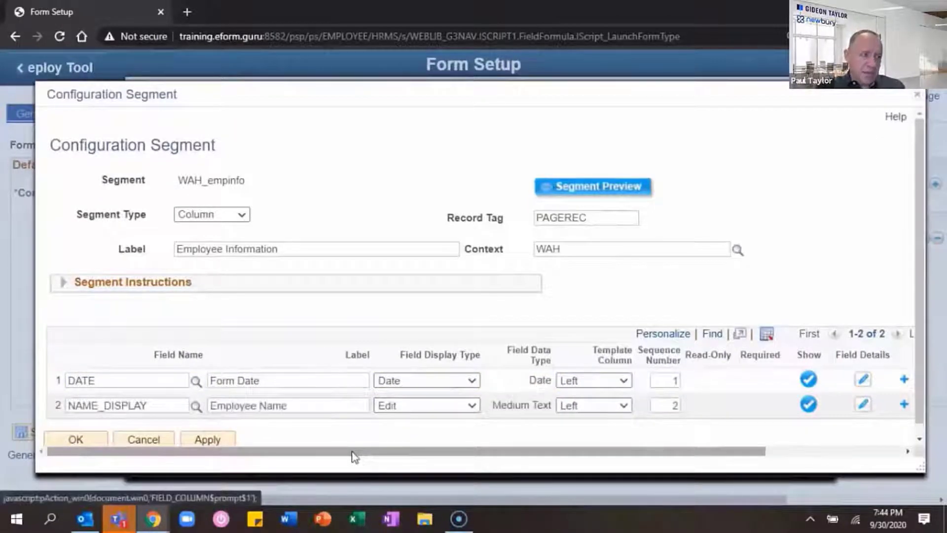
pyautogui.press('Tab')
pyautogui.press('Tab')
pyautogui.press('Tab')
pyautogui.press('Tab')
pyautogui.press('Tab')
pyautogui.press('Tab')
pyautogui.press('Return')
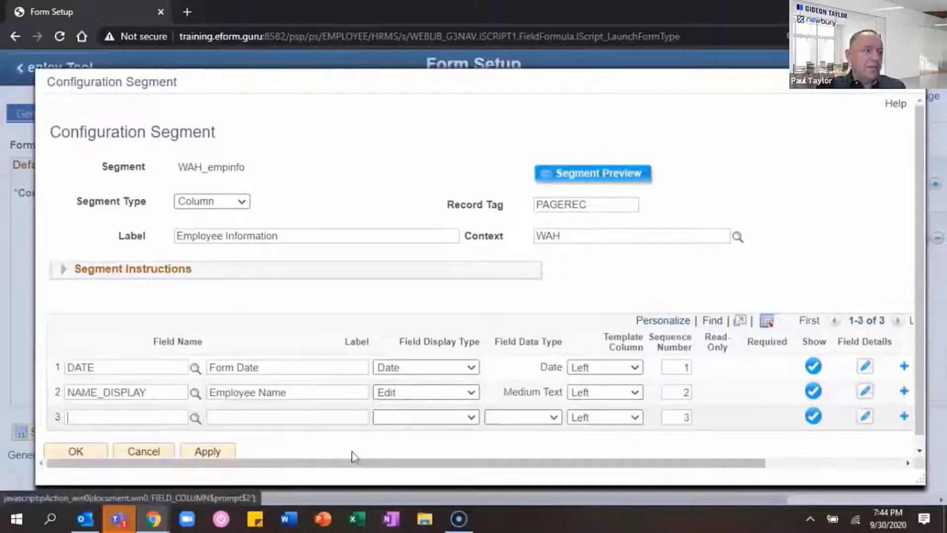
pyautogui.write('emplid')
pyautogui.press('Tab')
pyautogui.press('Tab')
pyautogui.write('Employee I')
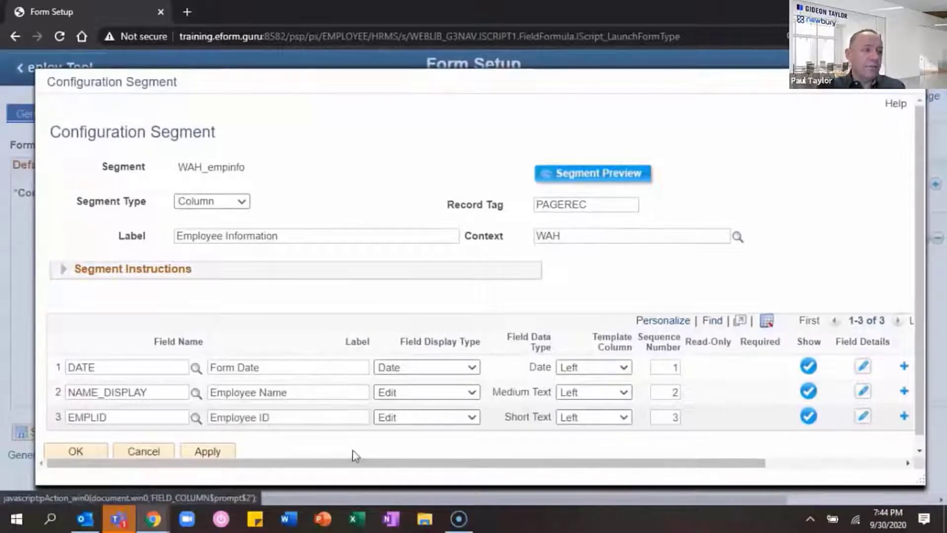
pyautogui.press('Tab')
pyautogui.press('Tab')
pyautogui.press('Tab')
pyautogui.press('Tab')
pyautogui.press('Tab')
pyautogui.press('Return')
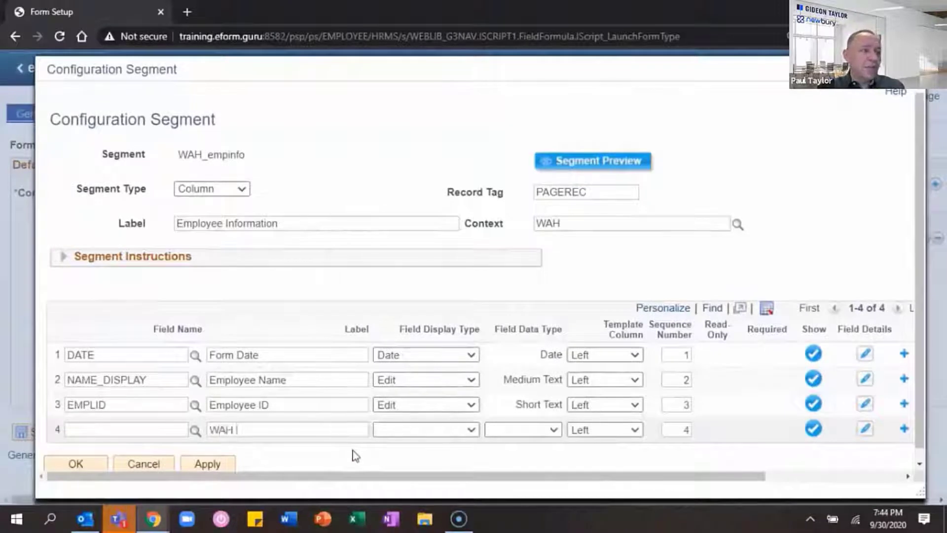
# Step: Add a fourth WAH Note 1 row with the Instructions display type
pyautogui.write('WAH Note 1')
pyautogui.press('Tab')
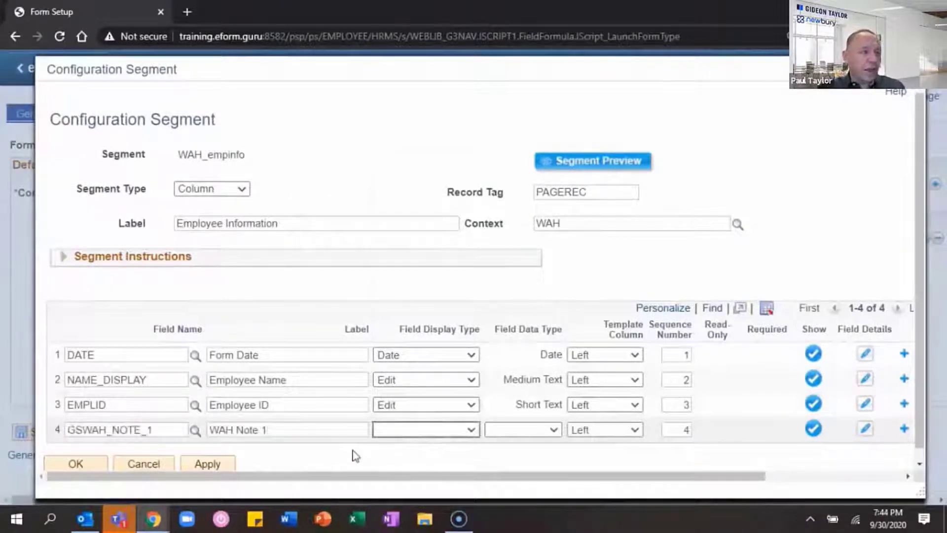
pyautogui.click(430, 430)
pyautogui.click(439, 306)
pyautogui.click(464, 433)
pyautogui.click(432, 414)
pyautogui.click(448, 429)
pyautogui.click(438, 320)
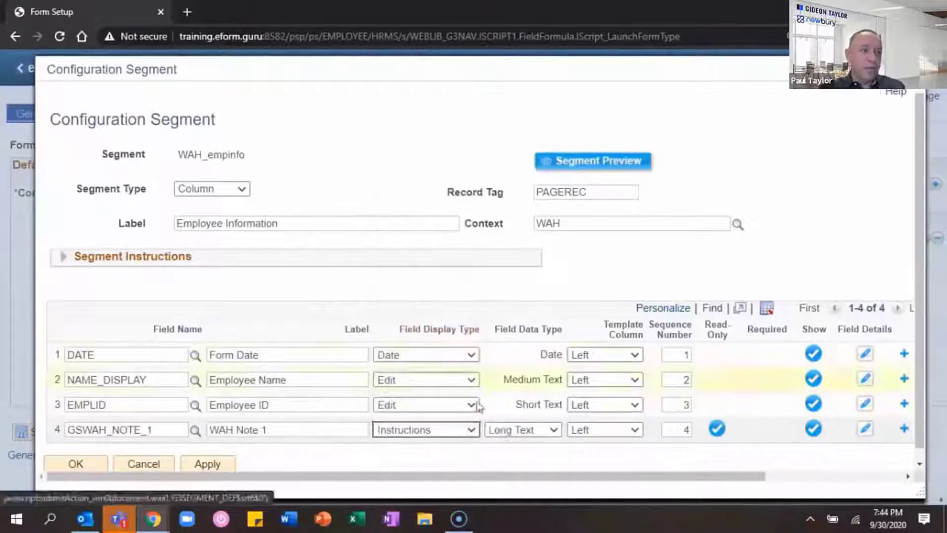
pyautogui.click(239, 431)
pyautogui.press('BackSpace')
pyautogui.press('BackSpace')
pyautogui.press('BackSpace')
pyautogui.press('BackSpace')
pyautogui.press('BackSpace')
pyautogui.press('BackSpace')
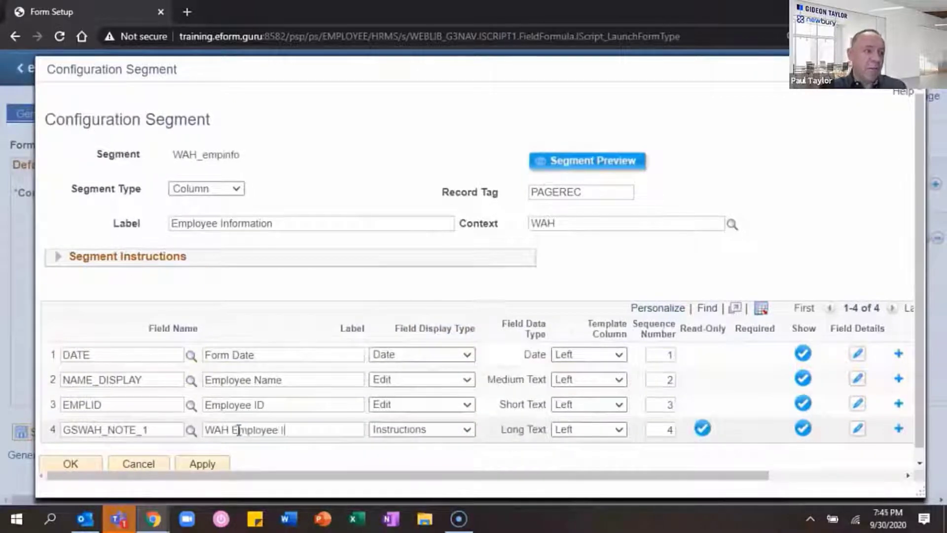
# Step: Label the note 'Employee Info Field Instructions' and enter its WAH policy agreement text
pyautogui.write('Employee Info Field Instructions')
pyautogui.click(858, 428)
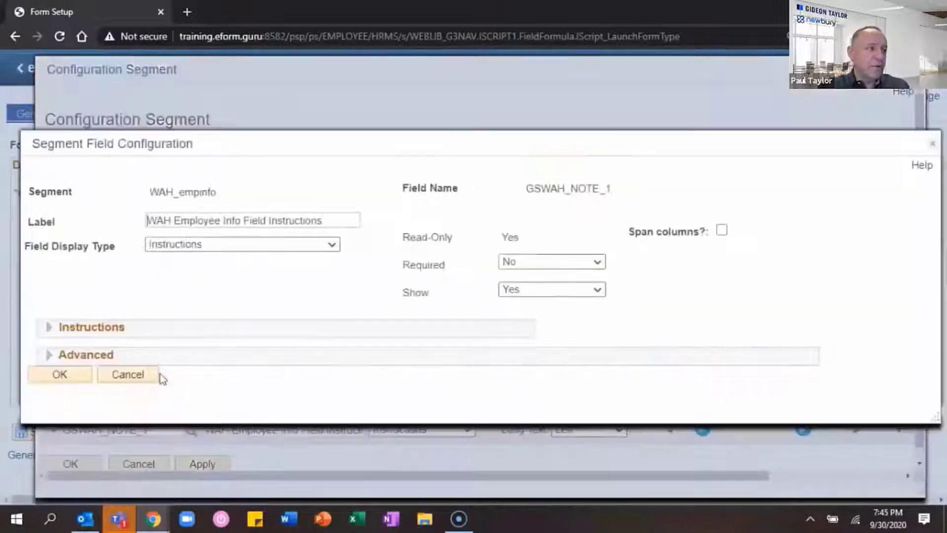
pyautogui.click(46, 328)
pyautogui.scroll(-3, 247, 374)
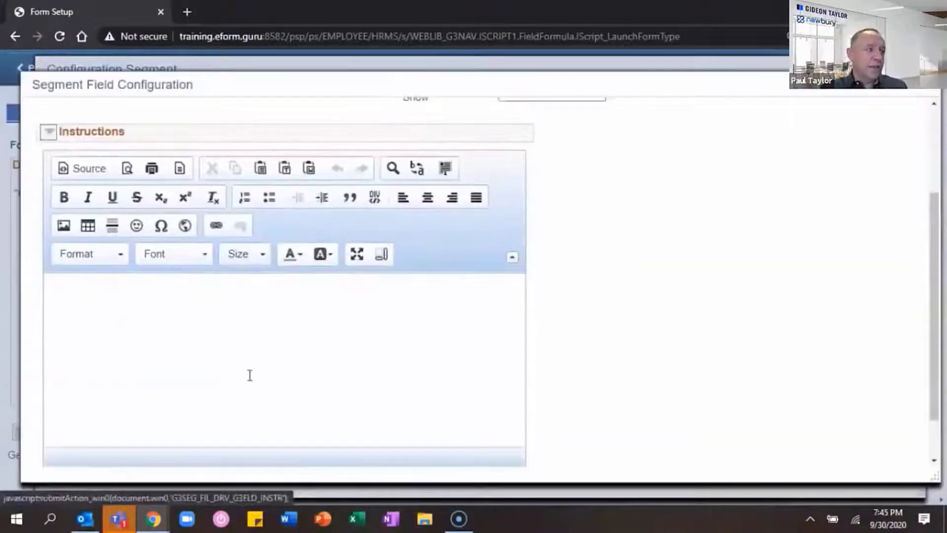
pyautogui.click(106, 265)
pyautogui.write('Employee agrees ')
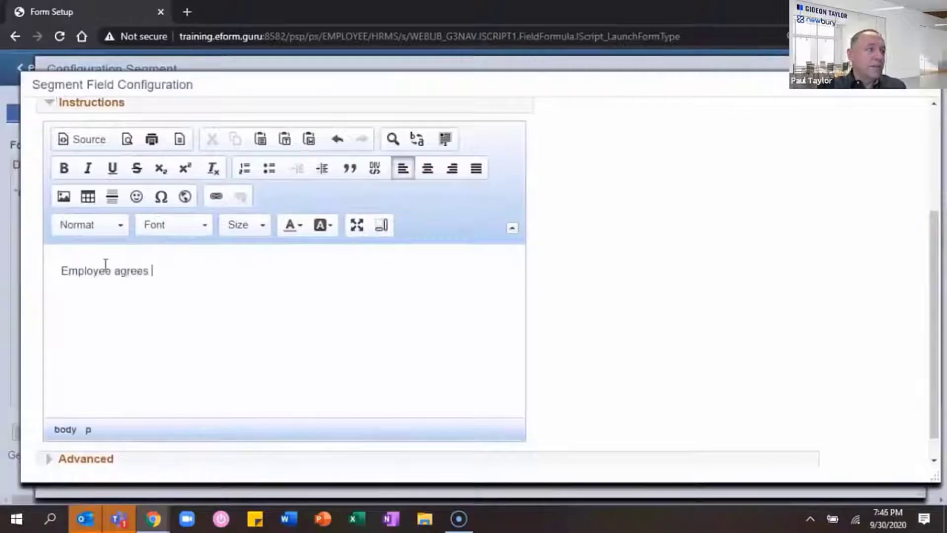
pyautogui.write('to adhere to WAH policy, applicable guidelines, and the terms of this request')
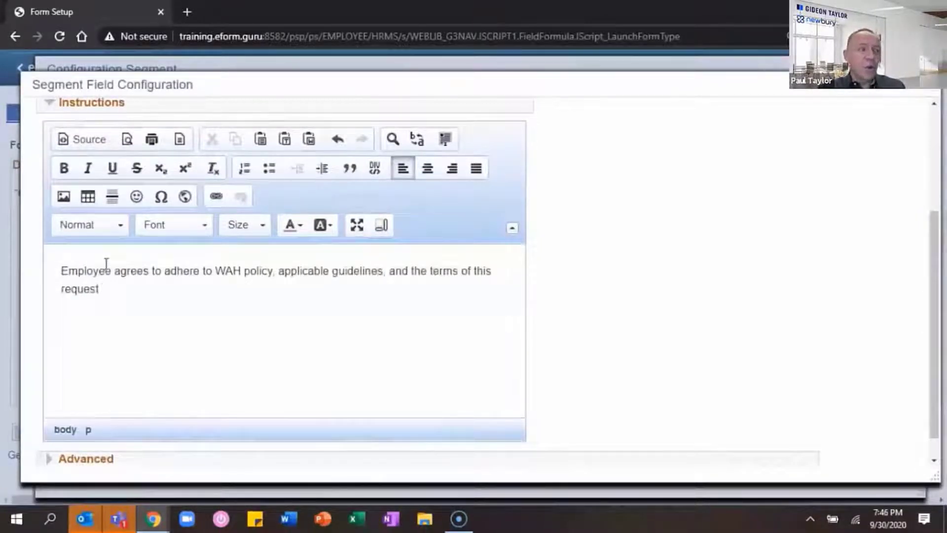
pyautogui.write(' form, with policy taking preference should a con')
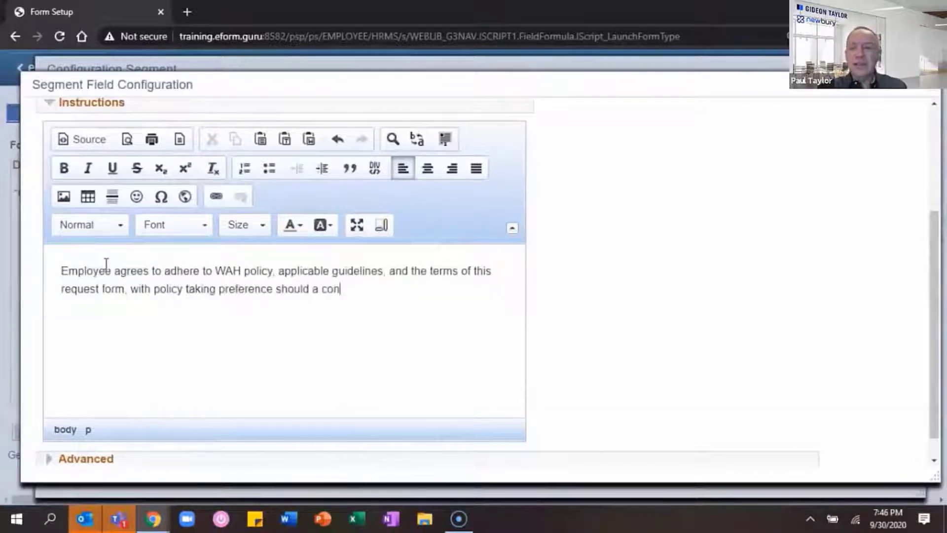
pyautogui.write('flict exist between the Policy and the Depar')
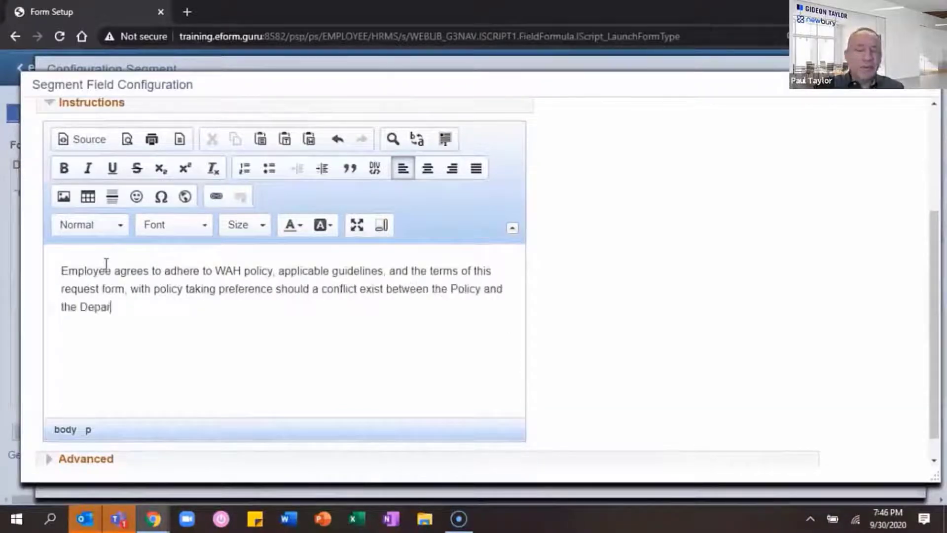
pyautogui.write('tment Guidelines. Please click here to review your ')
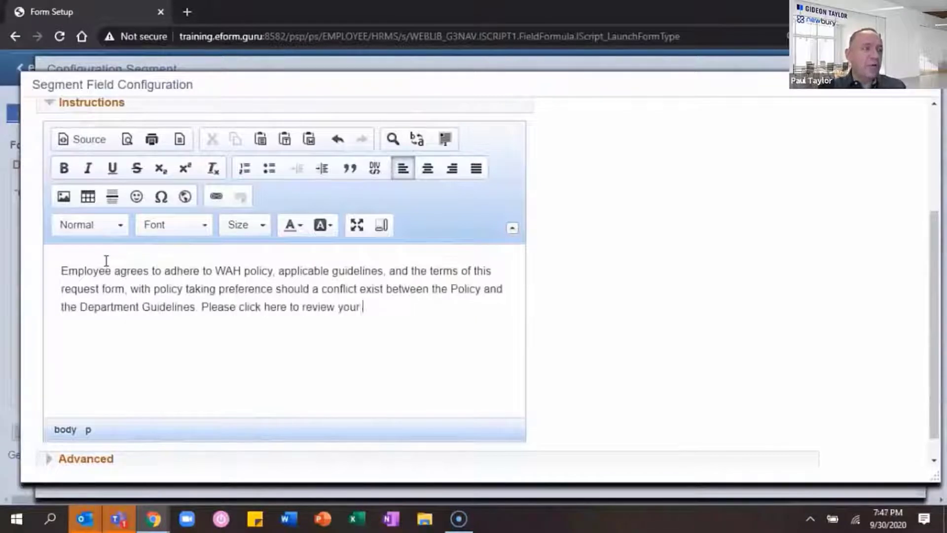
pyautogui.write('specific department')
pyautogui.press('BackSpace')
pyautogui.press('BackSpace')
pyautogui.press('BackSpace')
pyautogui.press('BackSpace')
pyautogui.press('BackSpace')
pyautogui.press('BackSpace')
pyautogui.press('BackSpace')
pyautogui.press('BackSpace')
pyautogui.press('BackSpace')
pyautogui.press('BackSpace')
pyautogui.write('Department Guidelines')
# Step: Link the word 'here' to yourcompanypolicy.com, opening in a new window
pyautogui.moveTo(283, 308); pyautogui.dragTo(266, 309)
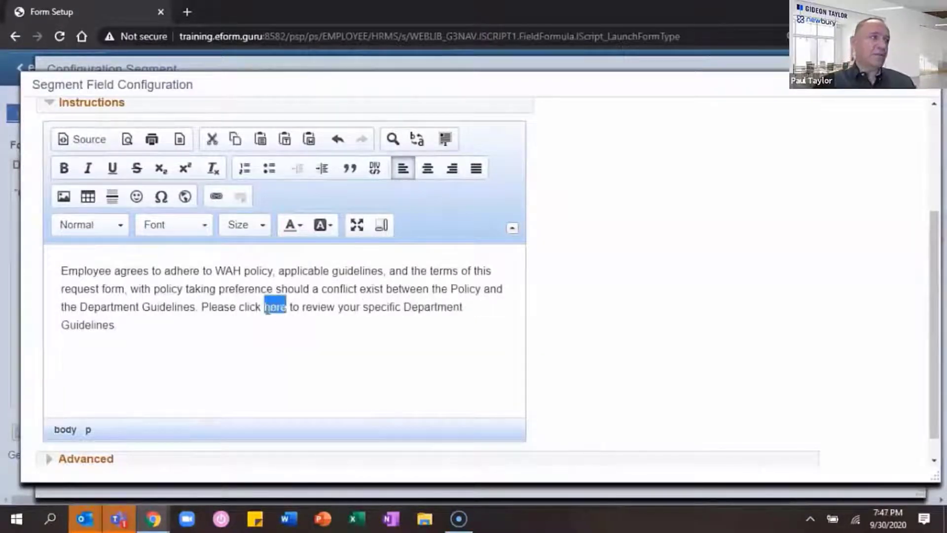
pyautogui.click(217, 196)
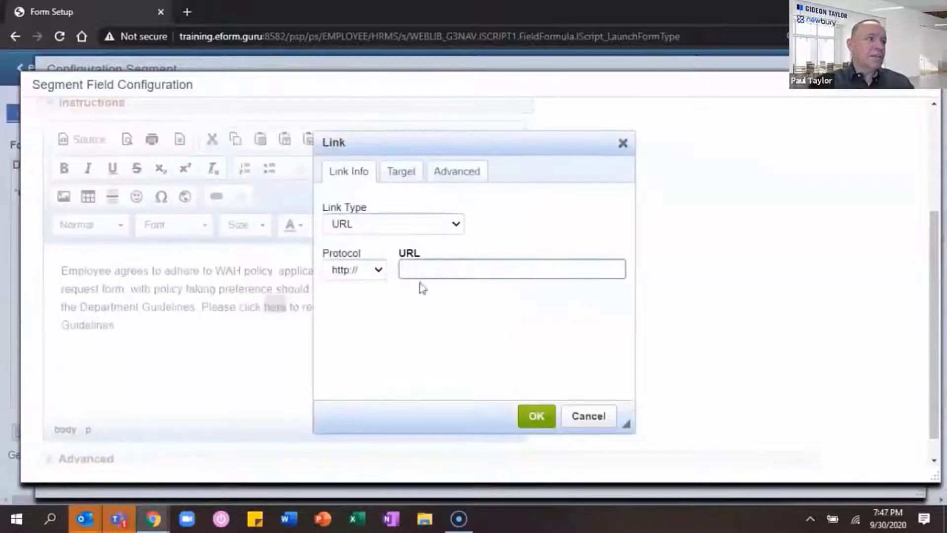
pyautogui.write('yourcompanypolicy')
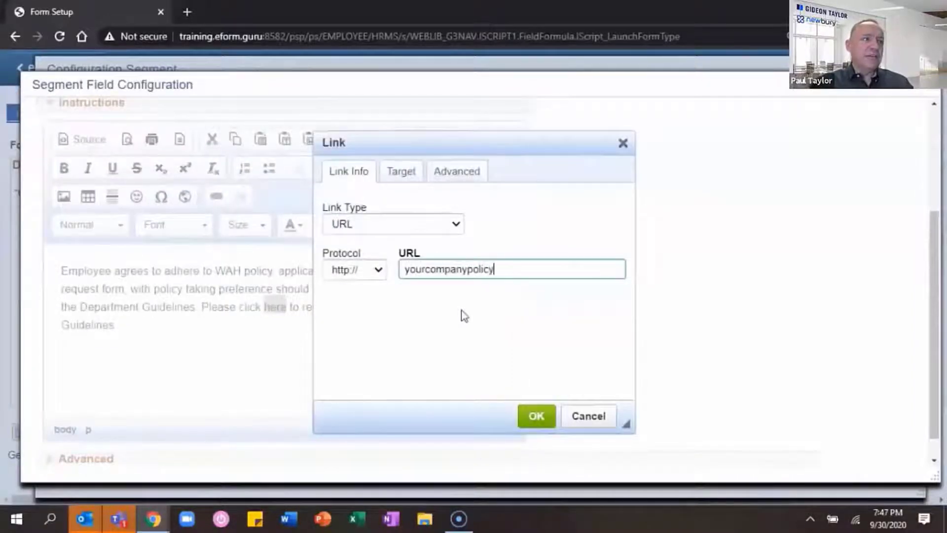
pyautogui.write('.com')
pyautogui.click(401, 172)
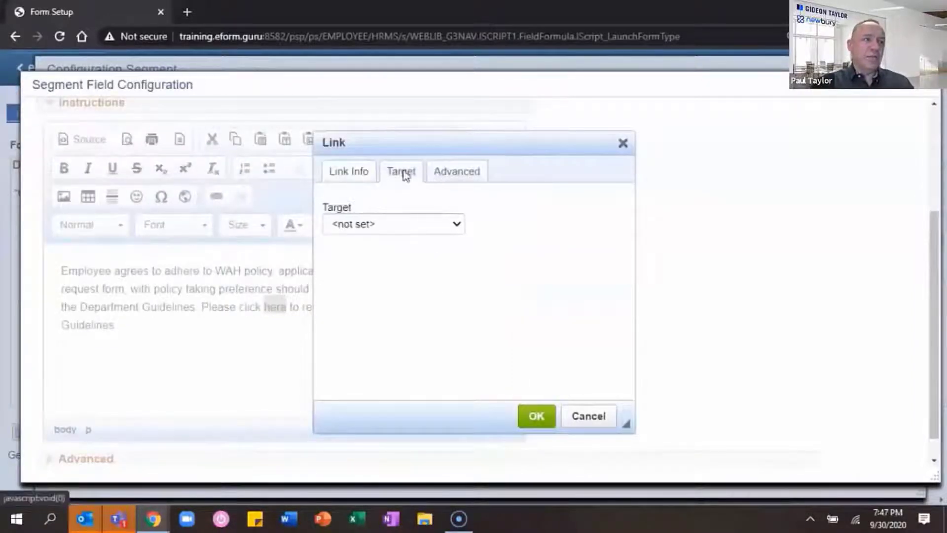
pyautogui.click(458, 225)
pyautogui.click(421, 320)
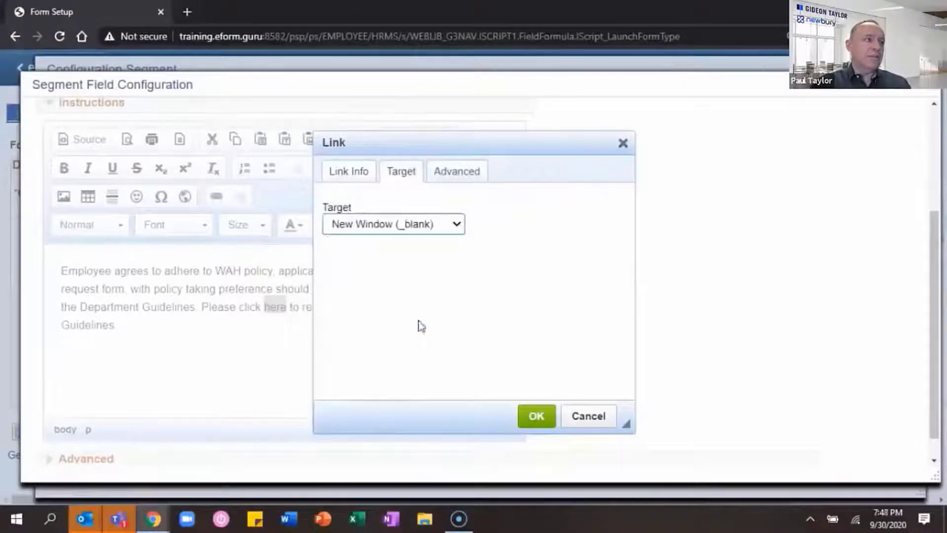
pyautogui.click(536, 417)
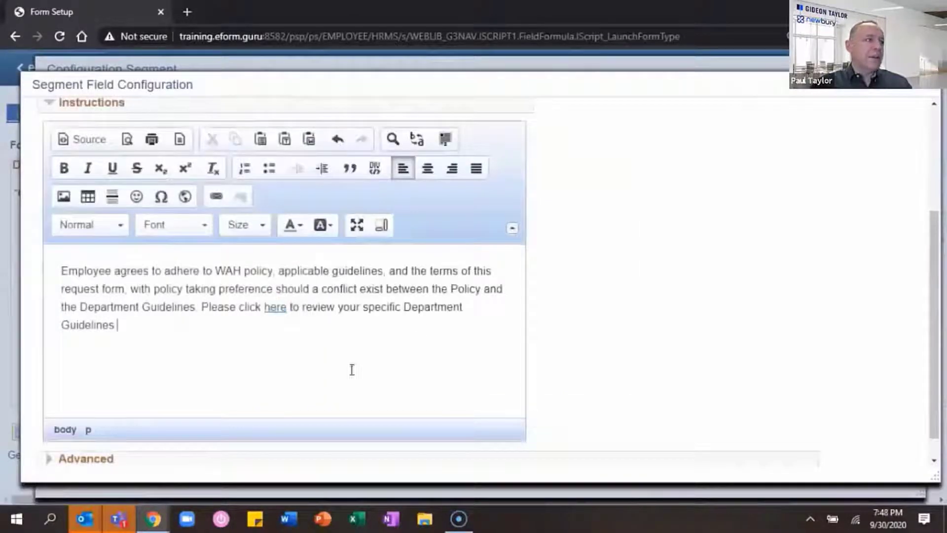
pyautogui.click(52, 103)
# Step: Confirm the note field, then place Employee ID in the right column with sequence 2
pyautogui.click(63, 377)
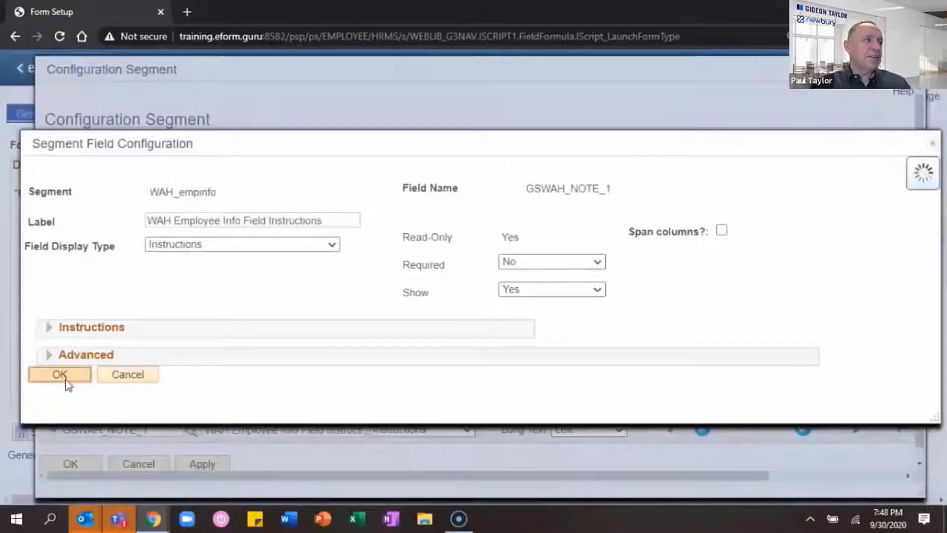
pyautogui.scroll(-1, 115, 375)
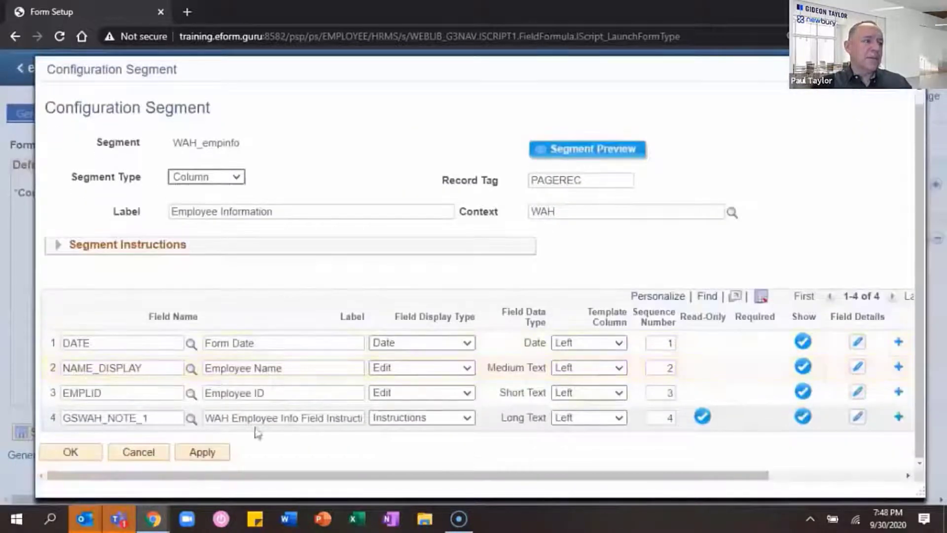
pyautogui.click(467, 392)
pyautogui.click(619, 393)
pyautogui.click(591, 477)
pyautogui.doubleClick(660, 391)
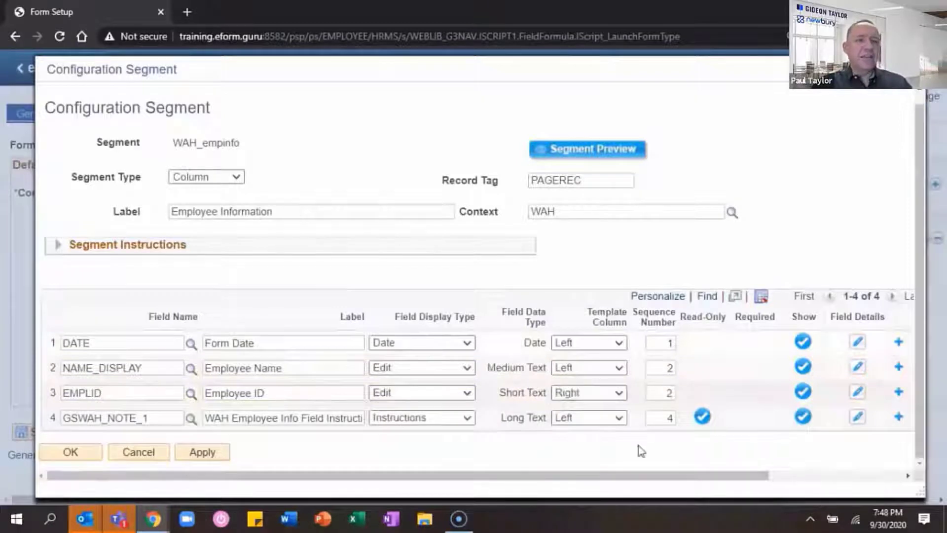
pyautogui.write('2')
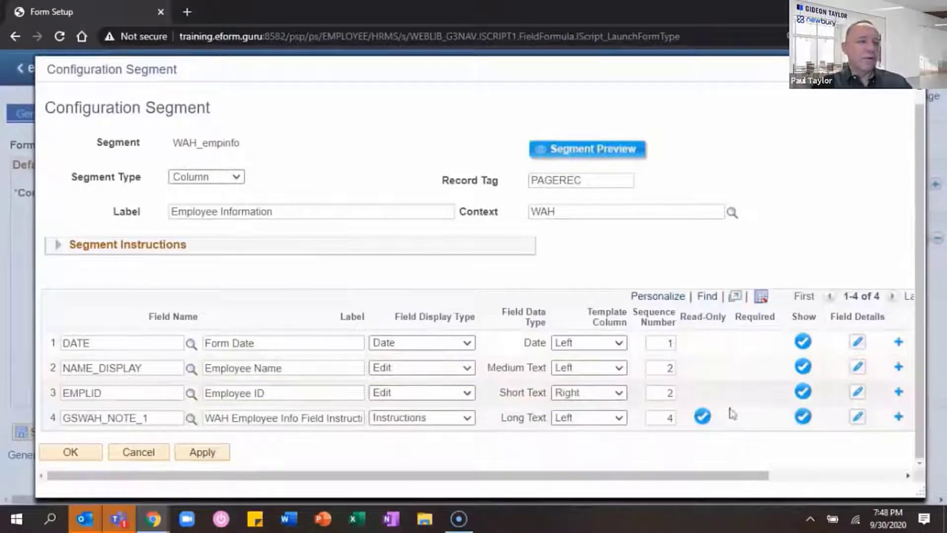
# Step: Make Form Date read-only, initialized from the Current Date smart source
pyautogui.click(858, 342)
pyautogui.click(51, 344)
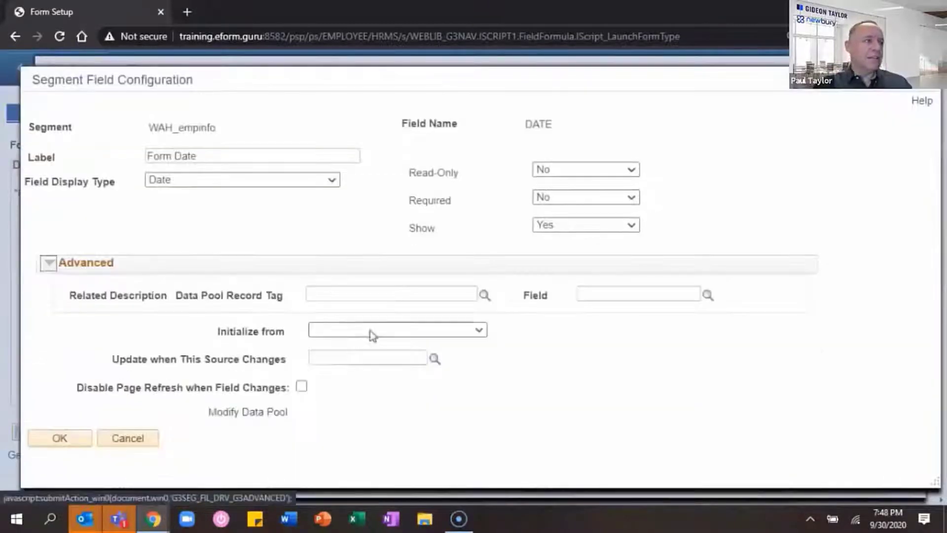
pyautogui.click(370, 330)
pyautogui.click(366, 416)
pyautogui.click(341, 345)
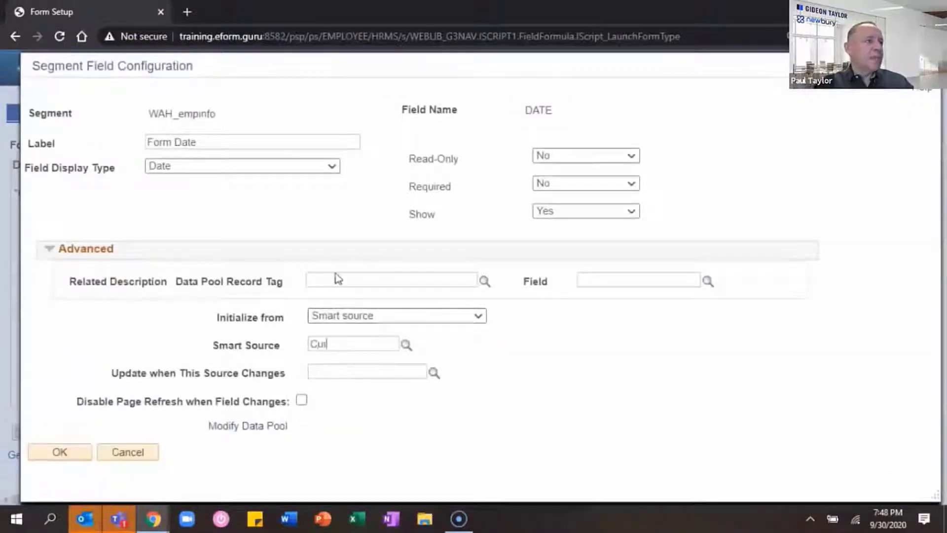
pyautogui.write('Current Date')
pyautogui.click(572, 156)
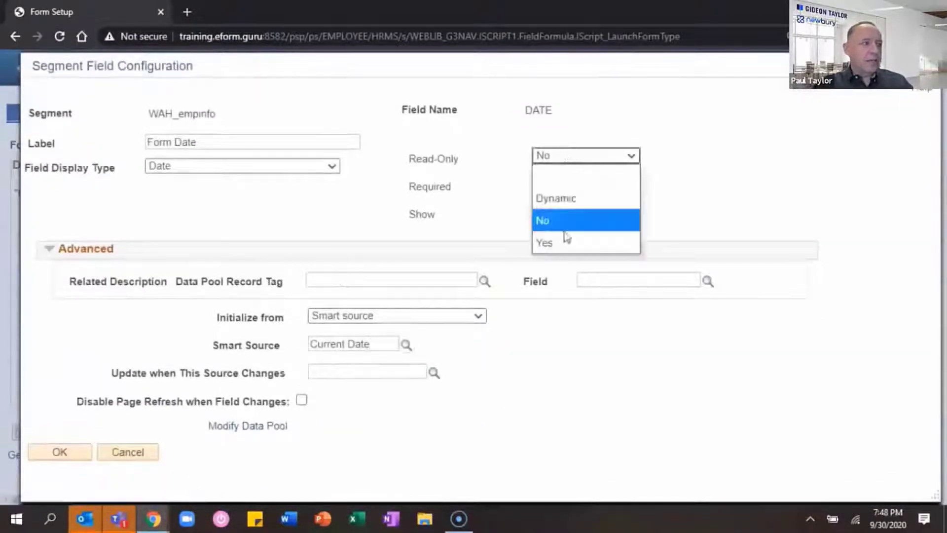
pyautogui.click(567, 242)
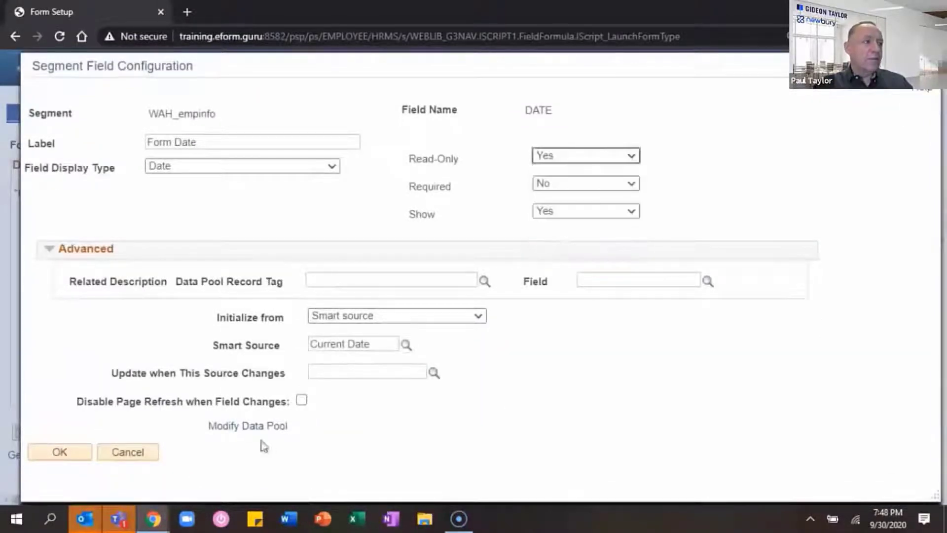
pyautogui.click(66, 454)
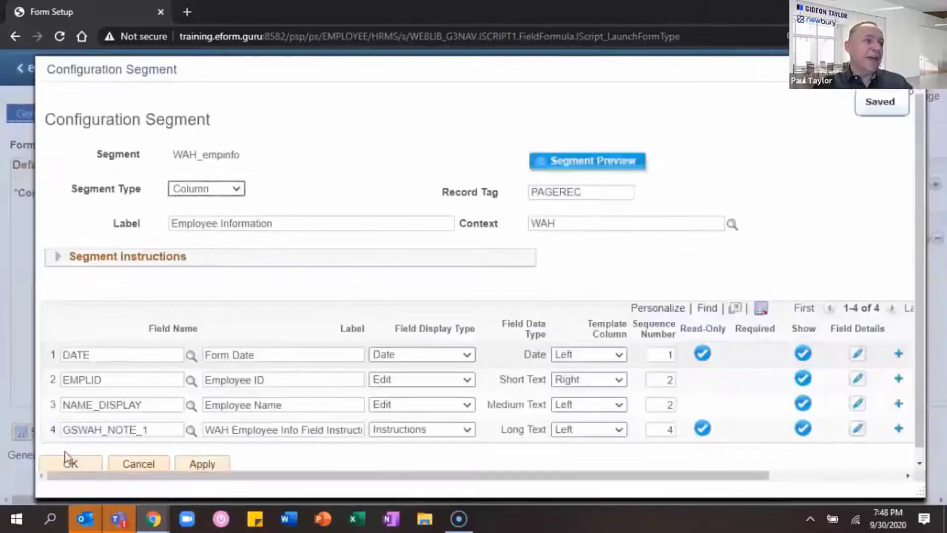
# Step: Make Employee ID read-only, initialized from the Current Emplid smart source
pyautogui.click(858, 379)
pyautogui.click(587, 248)
pyautogui.click(563, 332)
pyautogui.click(50, 341)
pyautogui.click(341, 329)
pyautogui.click(331, 416)
pyautogui.click(335, 340)
pyautogui.write('Current Emplid')
pyautogui.click(367, 380)
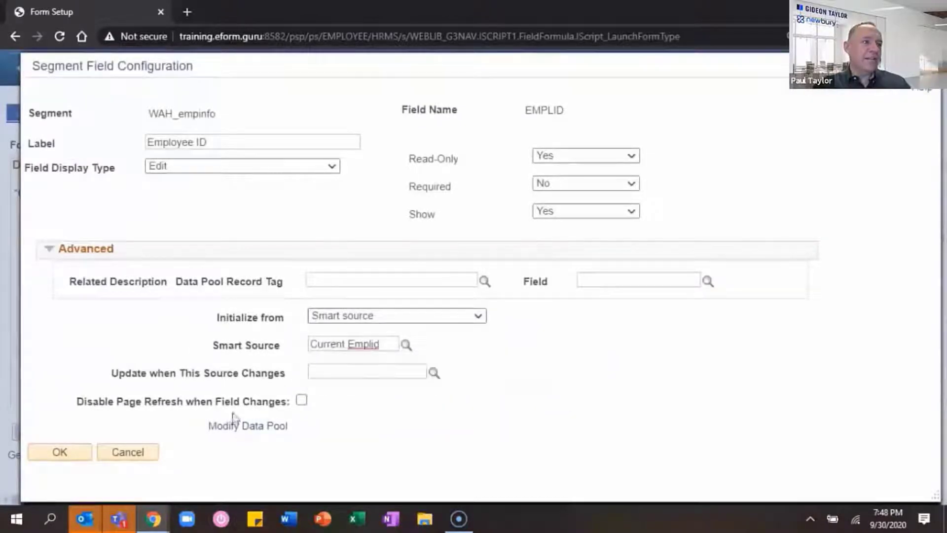
pyautogui.click(64, 452)
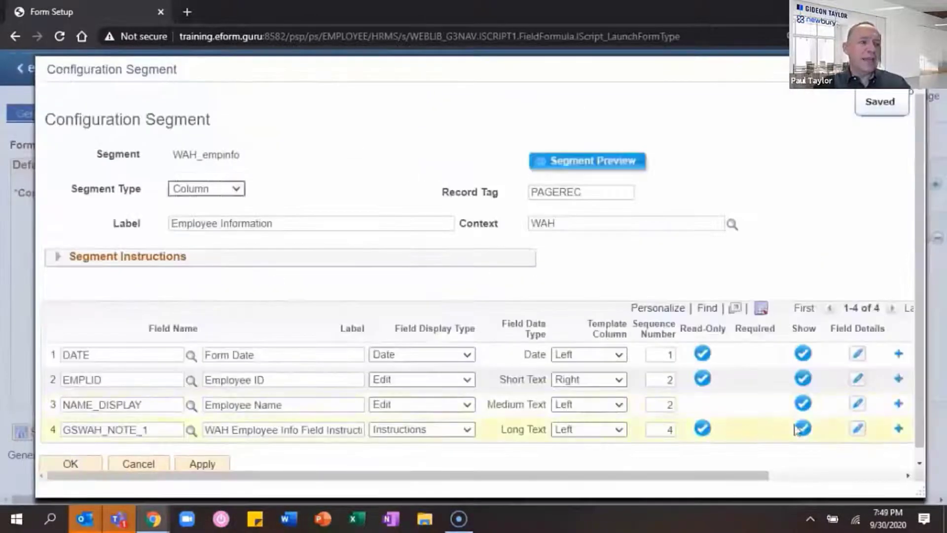
# Step: Make the Employee Name field read-only
pyautogui.click(859, 406)
pyautogui.click(577, 249)
pyautogui.click(560, 332)
pyautogui.click(49, 341)
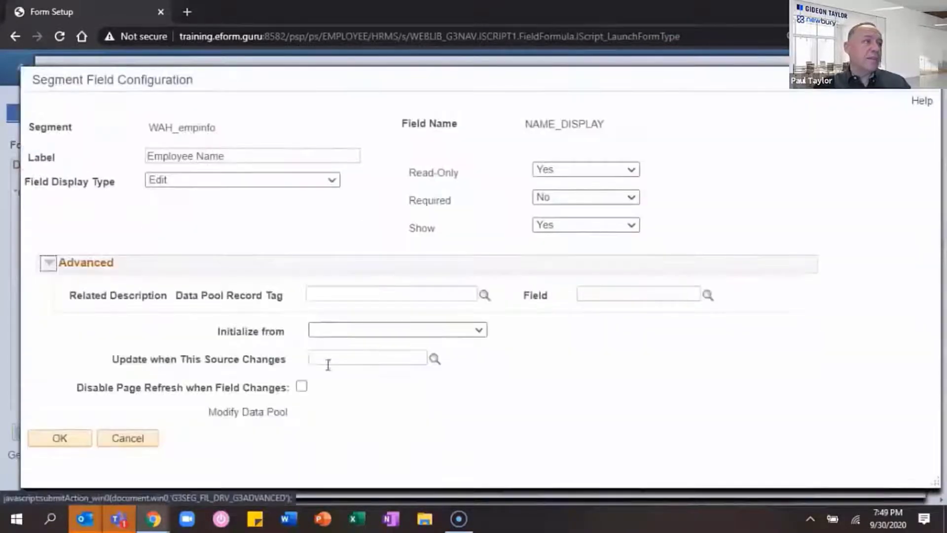
# Step: Add PERSONAL_DATA to the data pool as EE_NAME, keyed on the form's PAGEREC.EMPLID
pyautogui.click(258, 414)
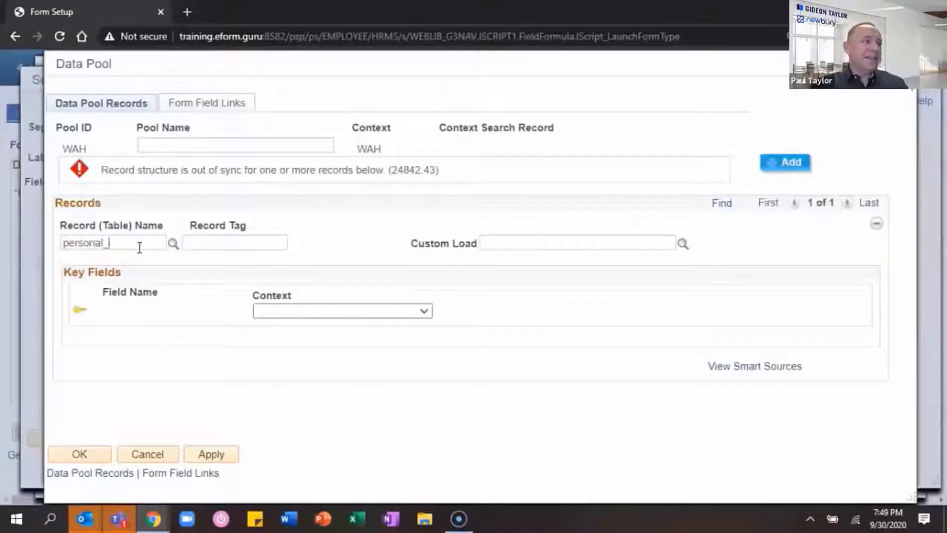
pyautogui.write('data')
pyautogui.press('Tab')
pyautogui.write('E')
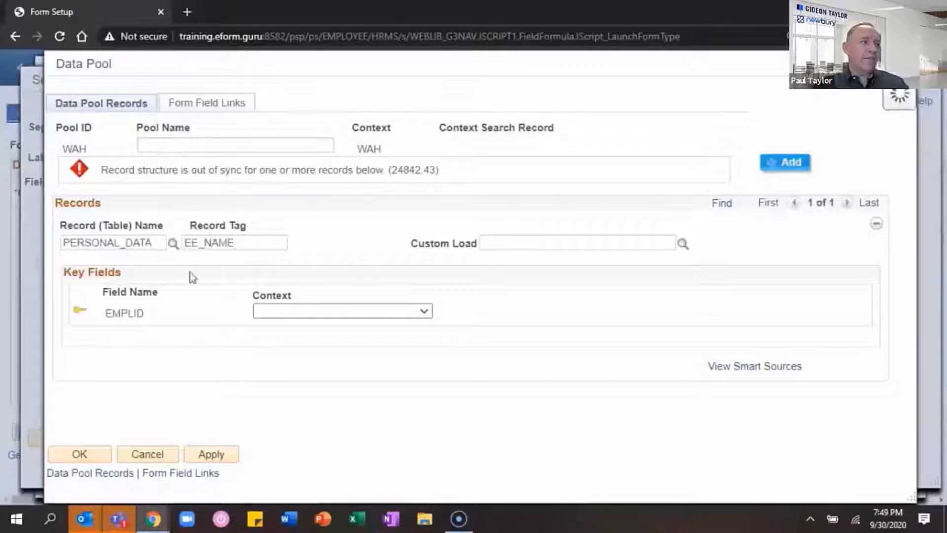
pyautogui.click(337, 312)
pyautogui.click(296, 353)
pyautogui.click(518, 319)
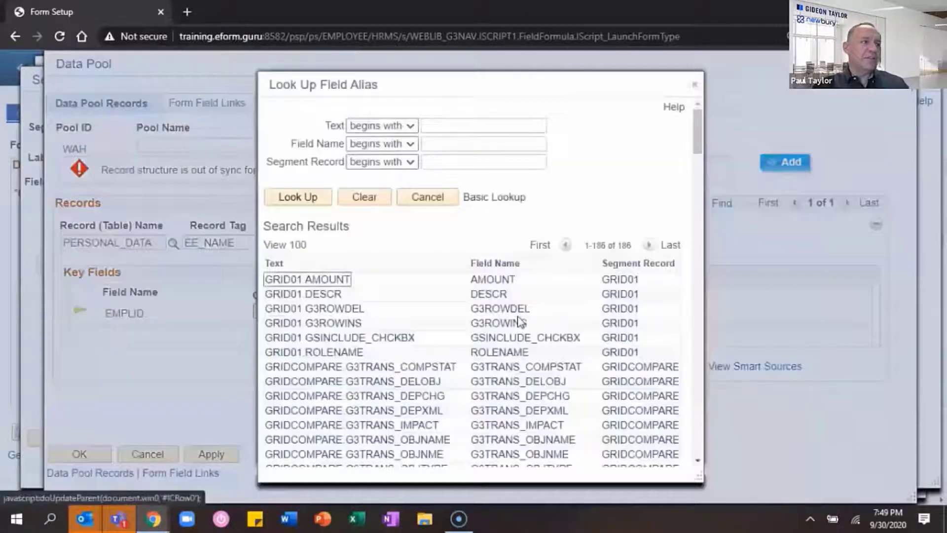
pyautogui.click(425, 144)
pyautogui.write('EMPLID')
pyautogui.press('Return')
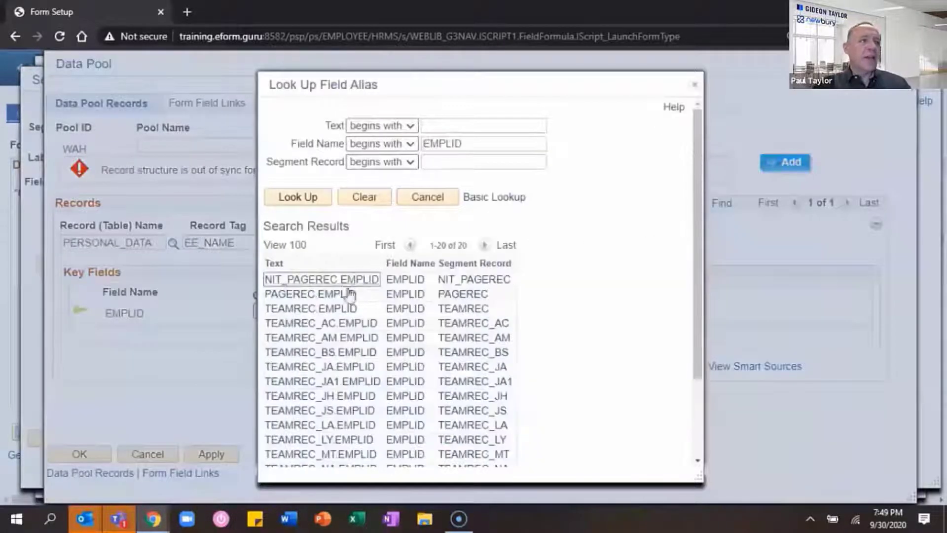
pyautogui.click(348, 295)
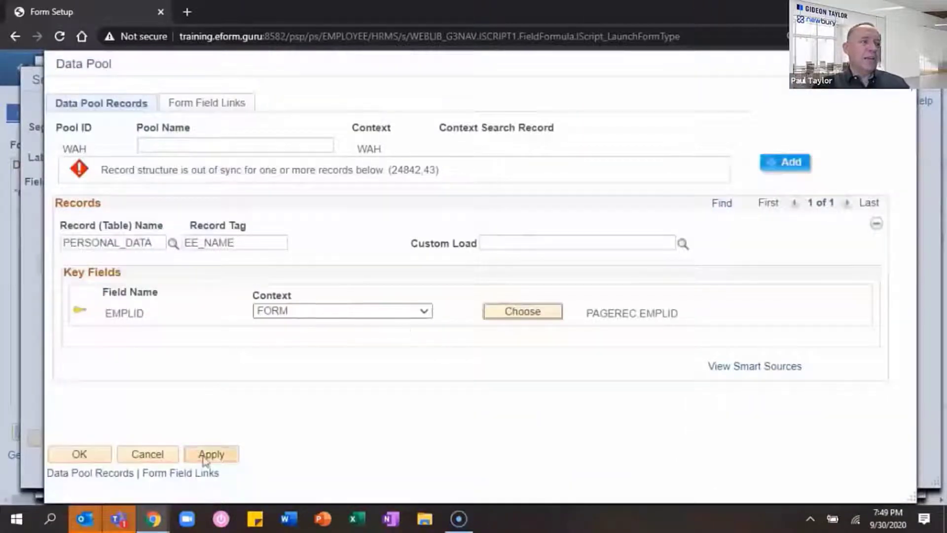
pyautogui.click(206, 456)
pyautogui.click(93, 455)
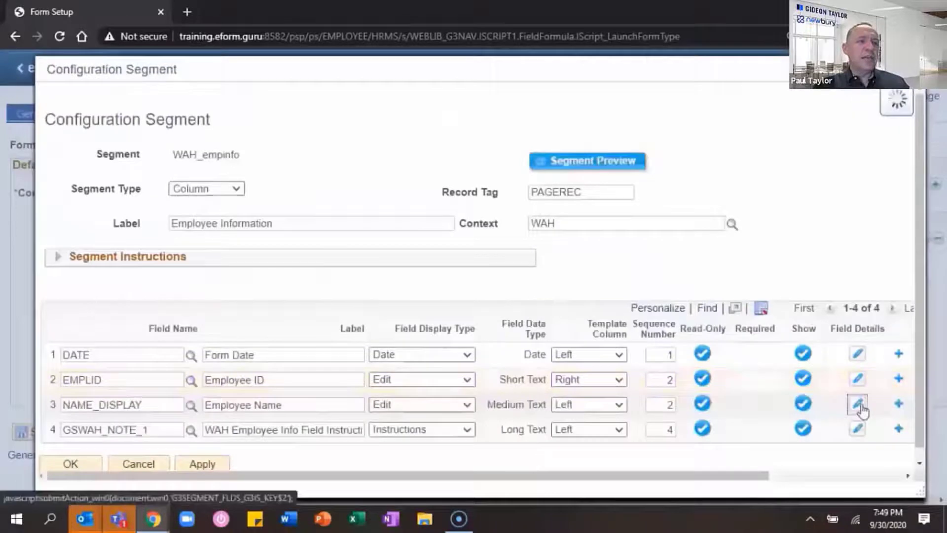
# Step: Initialize Employee Name from the data pool value EE_NAME.NAME_DISPLAY
pyautogui.click(857, 402)
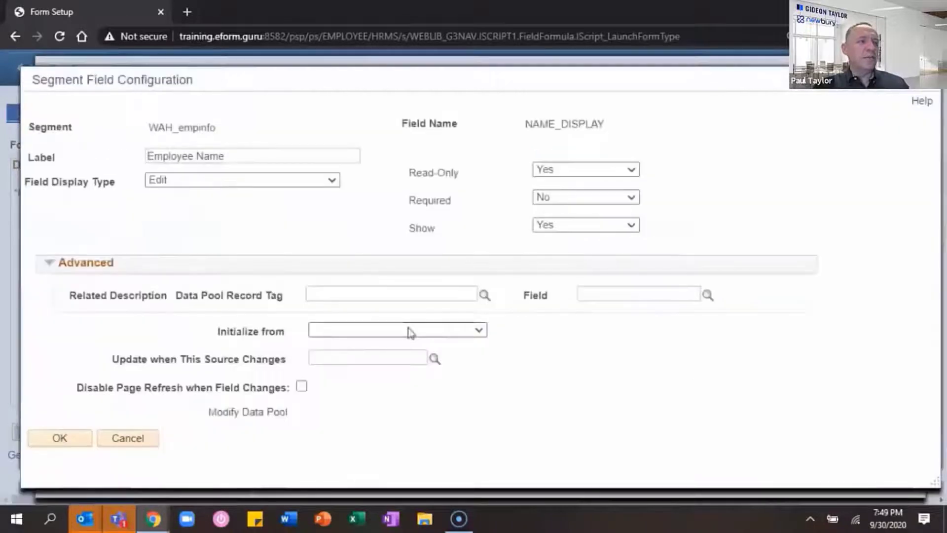
pyautogui.click(408, 331)
pyautogui.click(358, 401)
pyautogui.click(434, 342)
pyautogui.click(412, 166)
pyautogui.write('EE_name')
pyautogui.press('Return')
pyautogui.click(404, 181)
pyautogui.write('name_display')
pyautogui.press('Return')
pyautogui.click(351, 306)
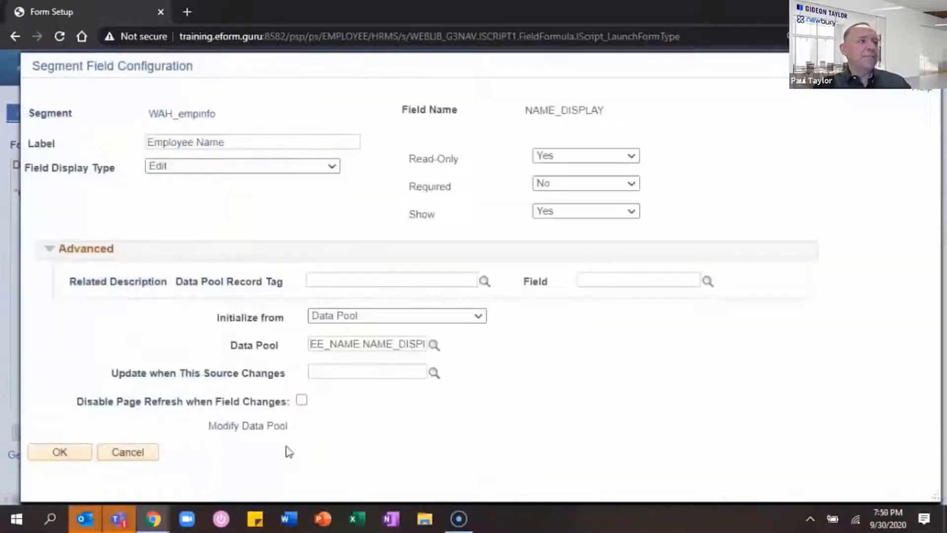
# Step: Confirm the Employee Information settings and save the form
pyautogui.click(74, 459)
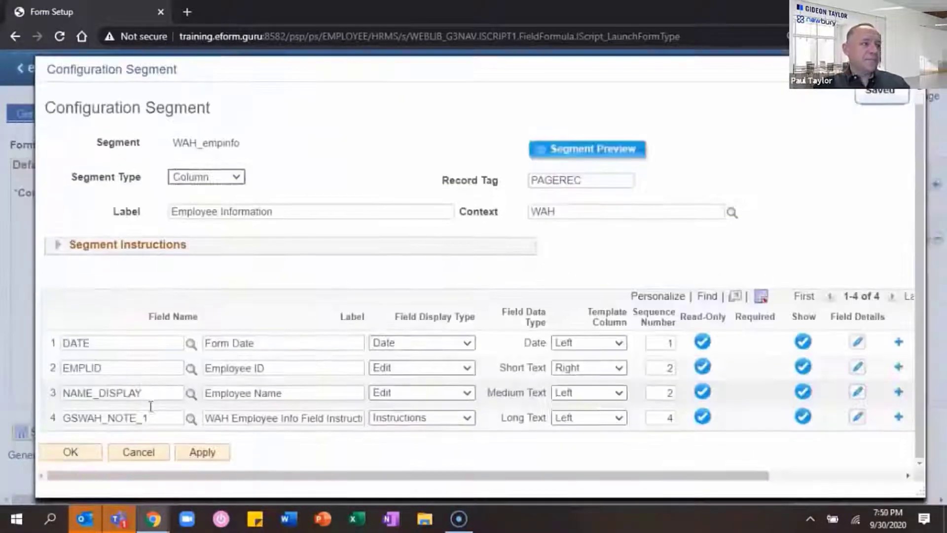
pyautogui.click(74, 459)
pyautogui.click(174, 420)
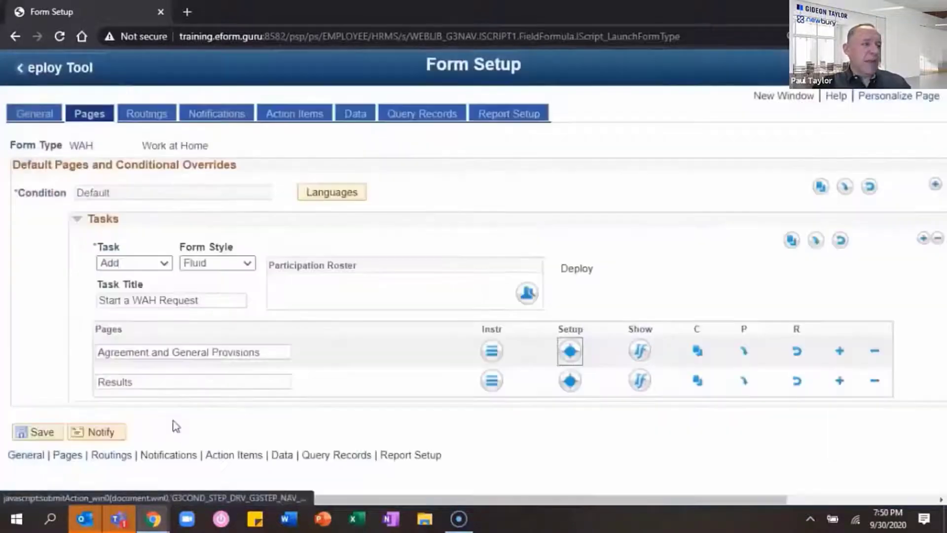
pyautogui.click(36, 433)
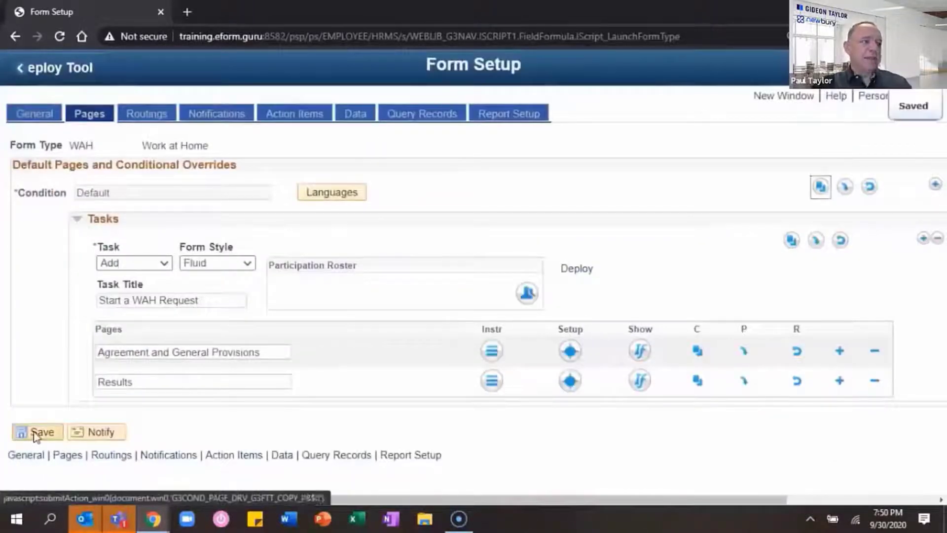
# Step: Add a second segment row to the Agreement page and create the WAH_Addresses segment
pyautogui.click(570, 352)
pyautogui.click(667, 253)
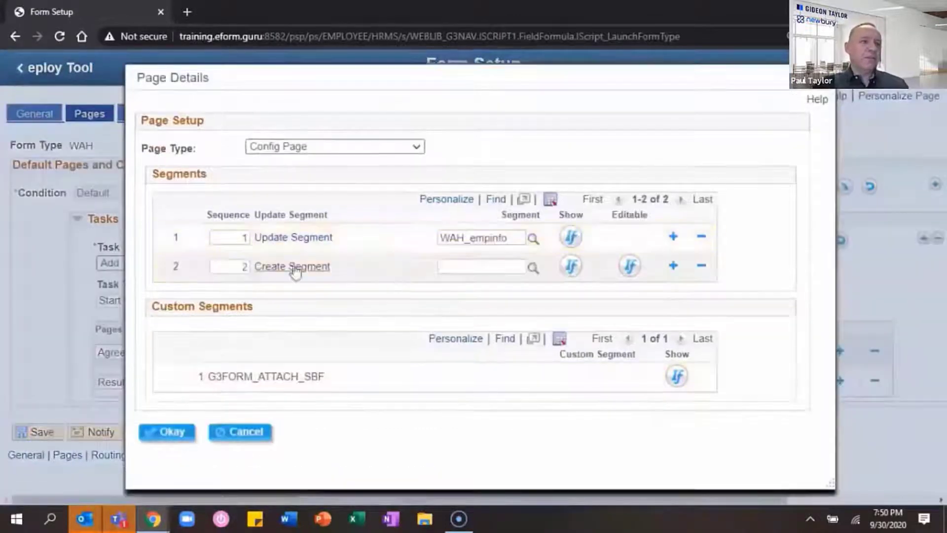
pyautogui.click(292, 268)
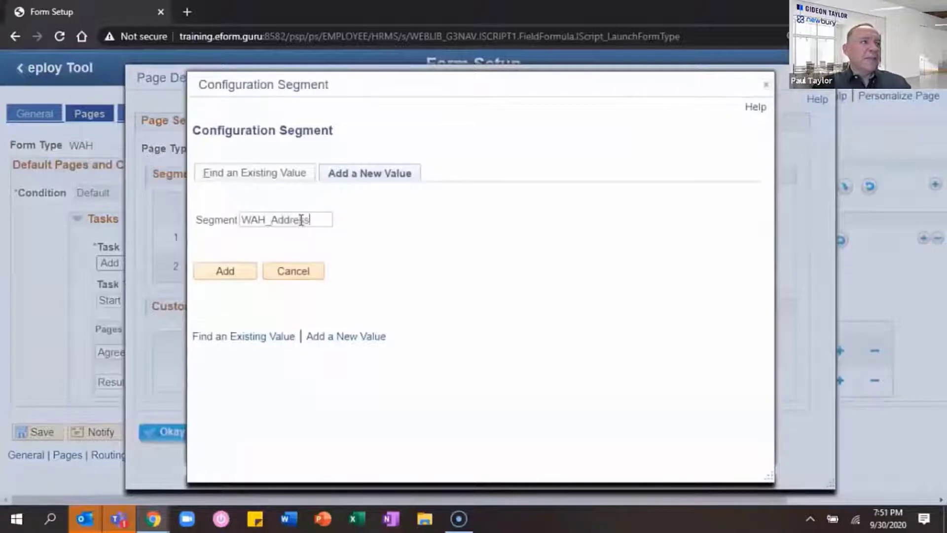
pyautogui.click(226, 271)
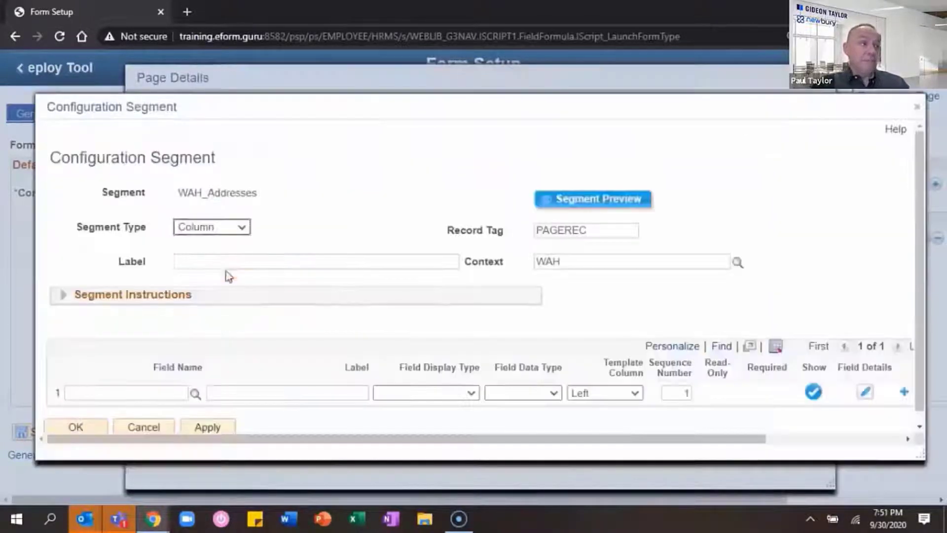
# Step: Label the segment 'Location Information' and its first field 'WAH Note 2'
pyautogui.click(246, 261)
pyautogui.write('L')
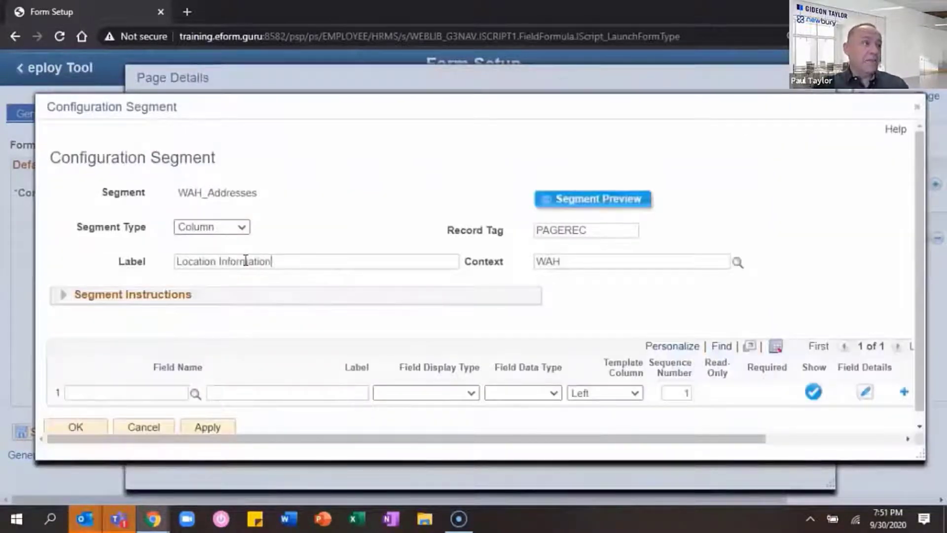
pyautogui.write('ocation Information')
pyautogui.click(256, 398)
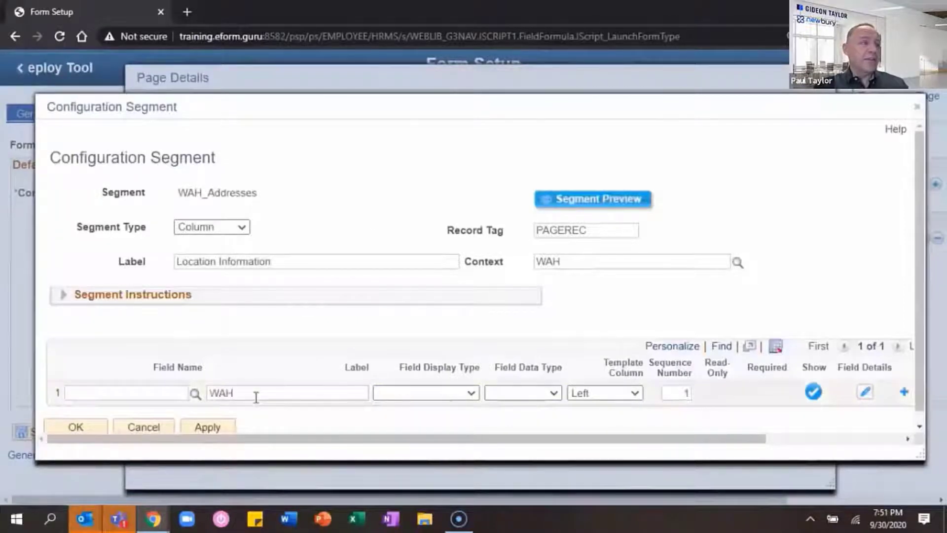
pyautogui.write('WAH Note 2')
pyautogui.press('Tab')
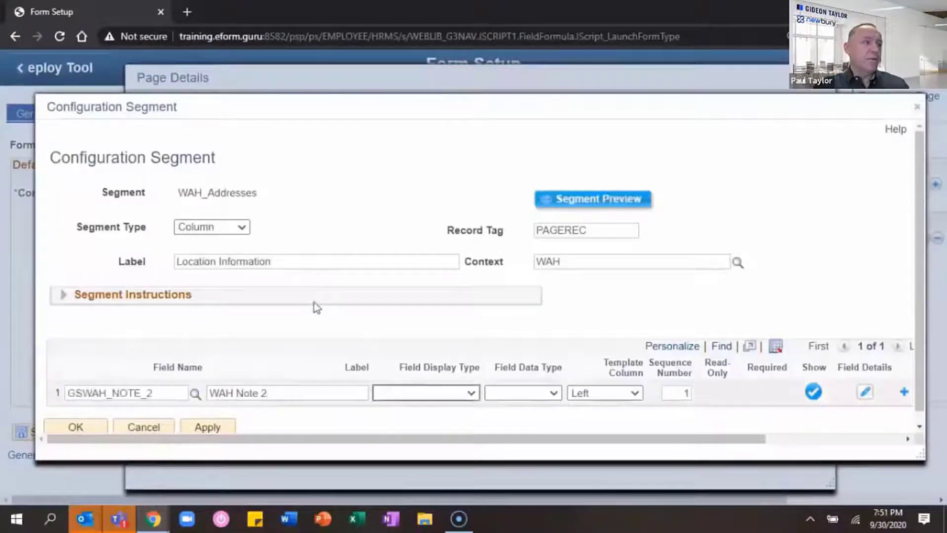
# Step: Change the WAH Note 2 field's display type to an instructions block
pyautogui.click(442, 392)
pyautogui.click(409, 284)
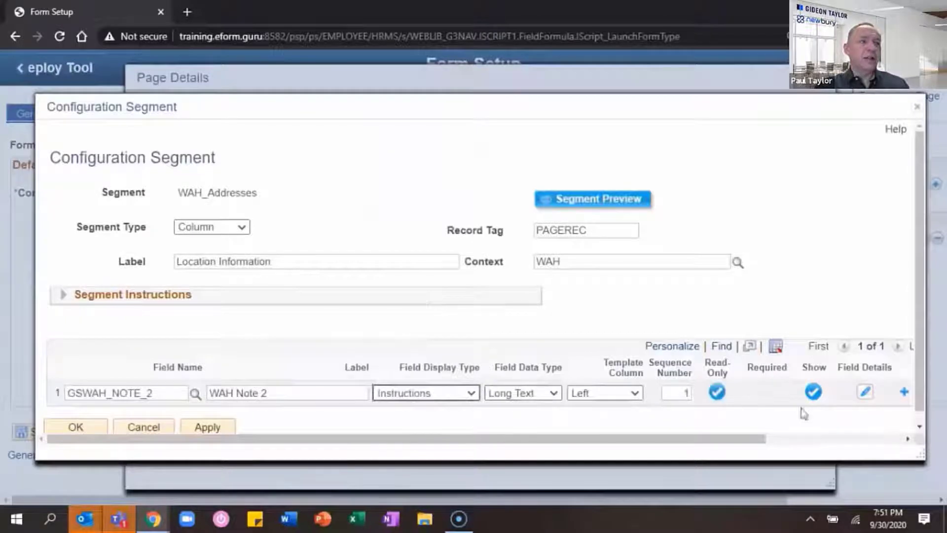
pyautogui.click(76, 428)
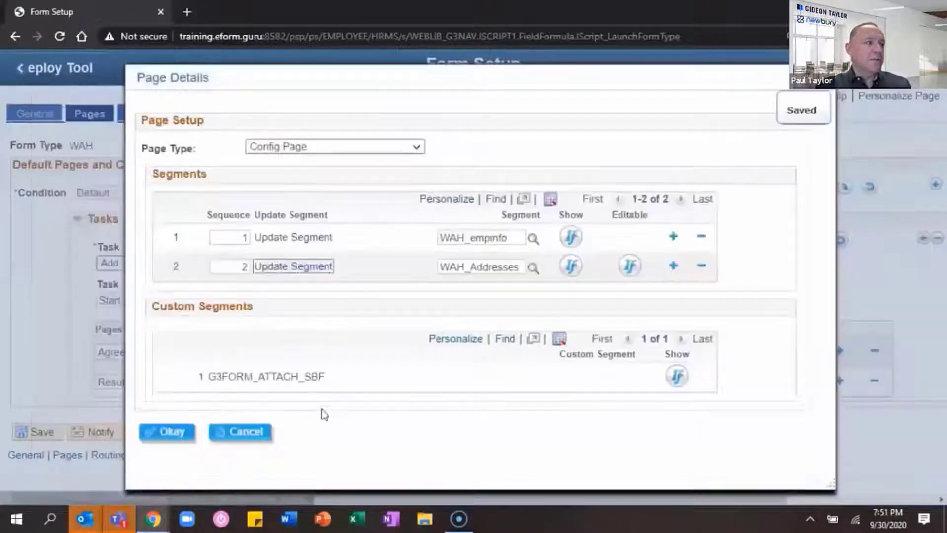
pyautogui.click(310, 270)
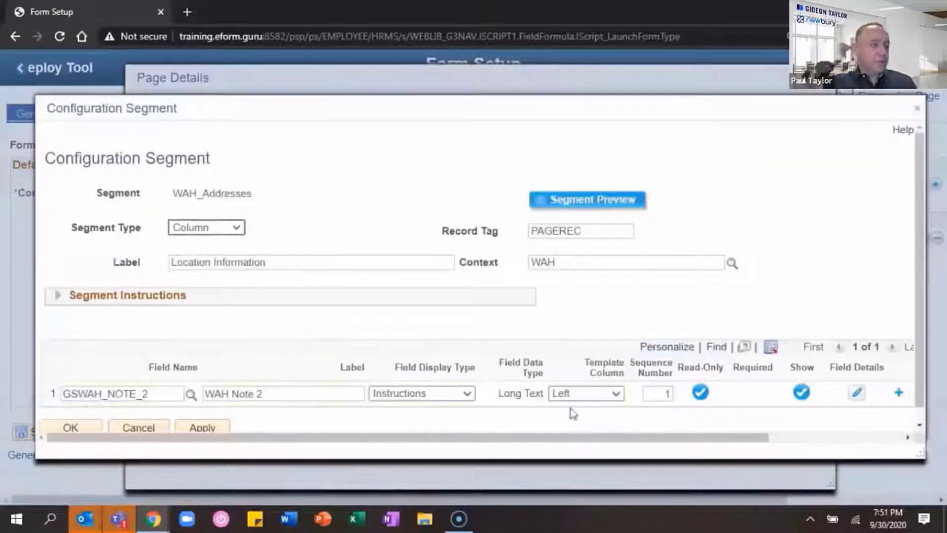
pyautogui.click(320, 393)
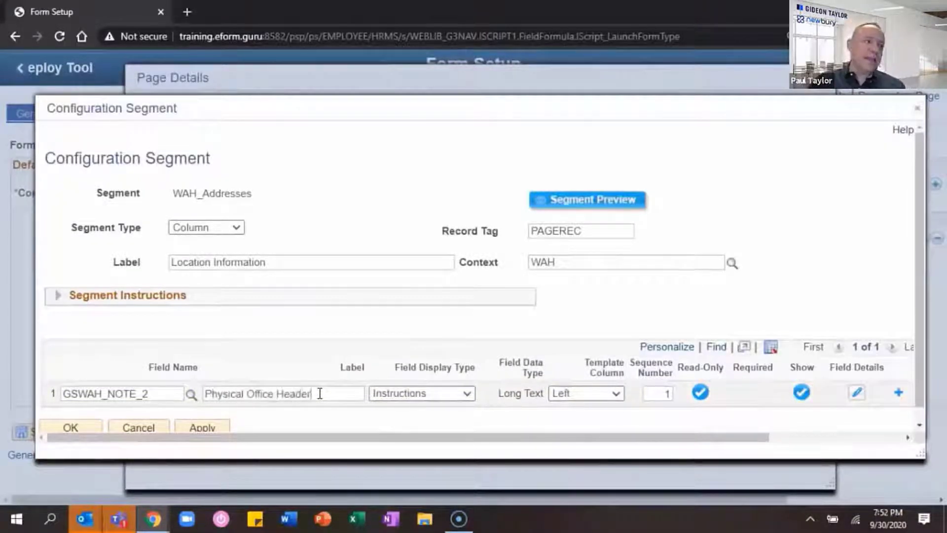
# Step: Set the instruction text to 'Officially Designated Physical Office Location:' formatted as Heading 3
pyautogui.click(857, 393)
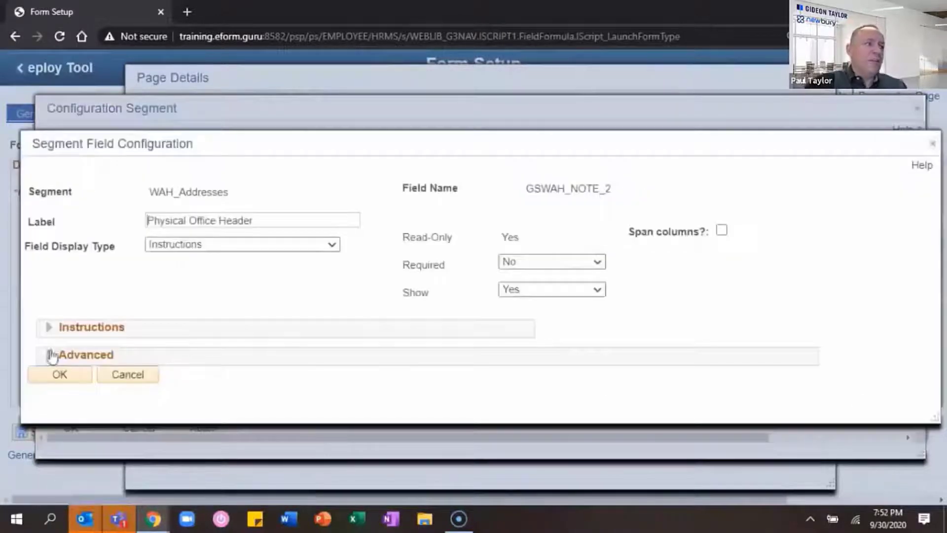
pyautogui.click(50, 328)
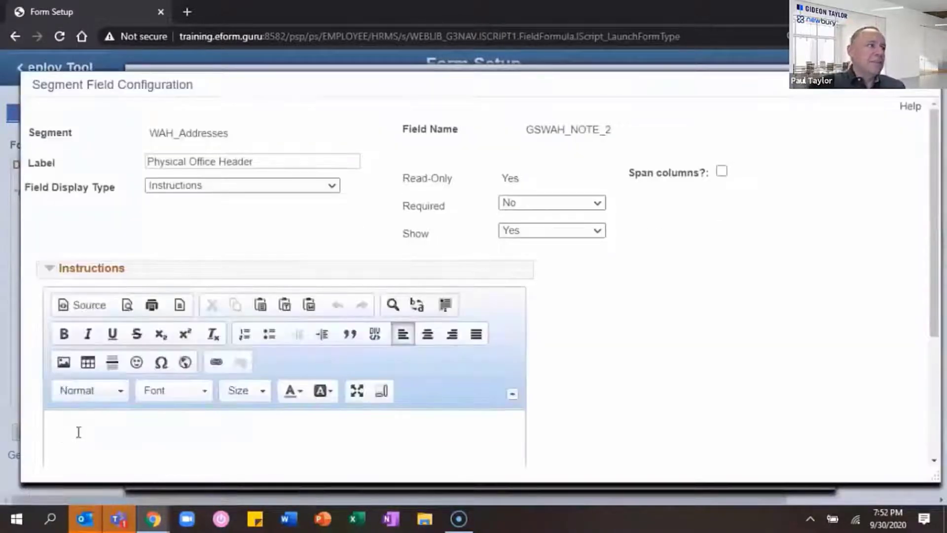
pyautogui.write('Officially Designated ')
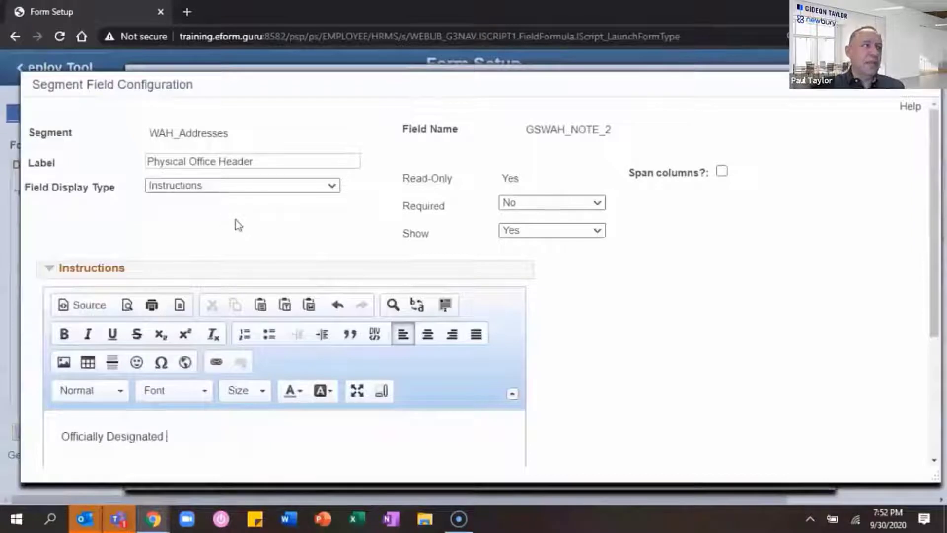
pyautogui.write('Physical Office Location')
pyautogui.moveTo(290, 436); pyautogui.dragTo(59, 437)
pyautogui.click(89, 390)
pyautogui.click(93, 365)
pyautogui.click(299, 391)
pyautogui.click(372, 316)
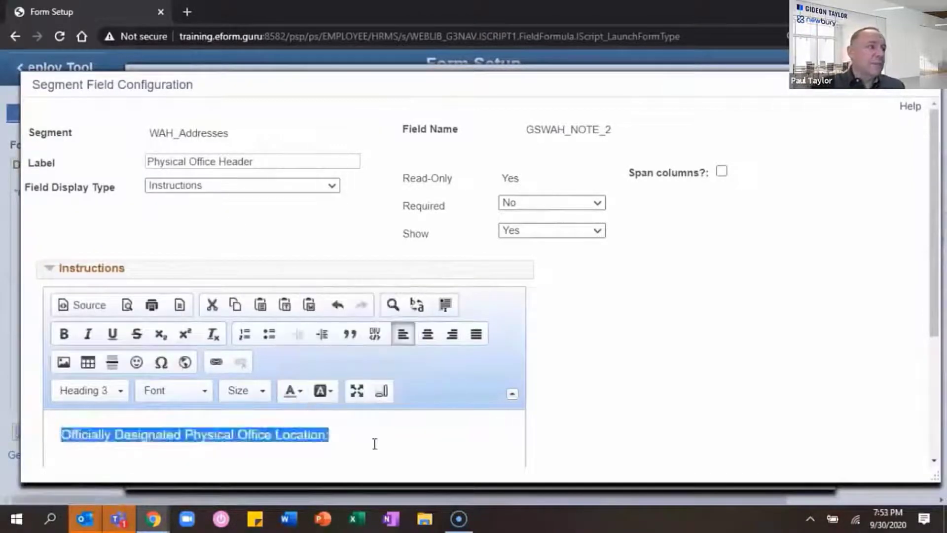
pyautogui.click(374, 441)
pyautogui.write(':')
pyautogui.click(50, 270)
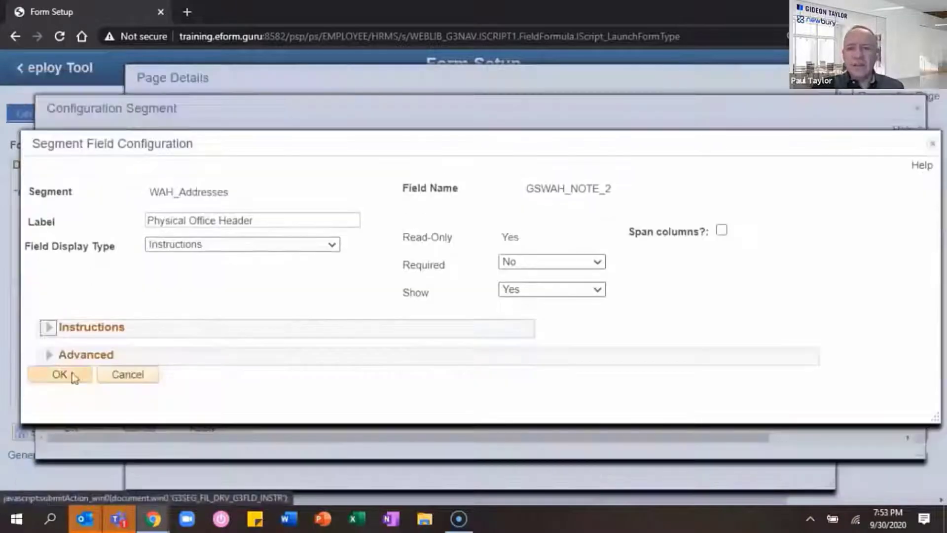
pyautogui.click(65, 377)
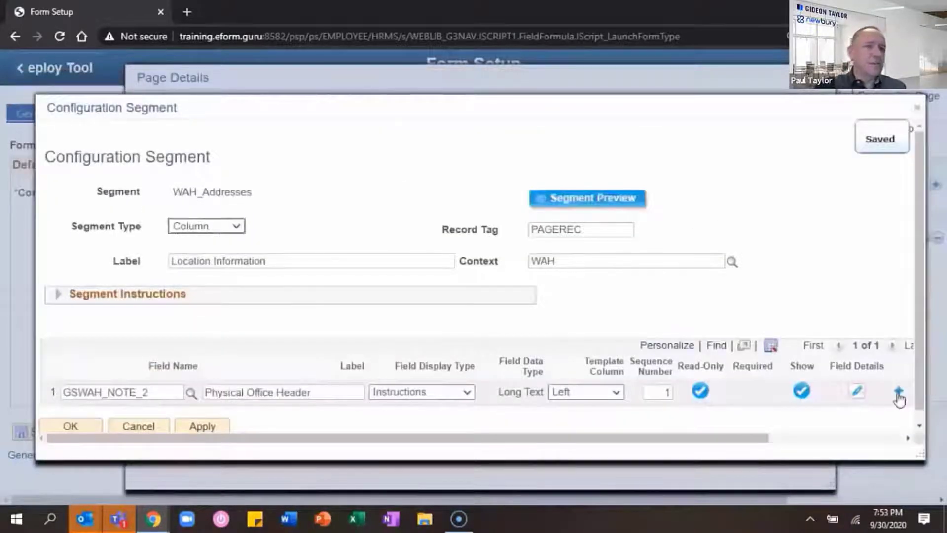
# Step: Add ADDRESS1, CITY and STATE fields, relabel Address Line 1 as 'Address', and confirm
pyautogui.click(899, 393)
pyautogui.write('address1')
pyautogui.press('Tab')
pyautogui.click(898, 403)
pyautogui.press('Tab')
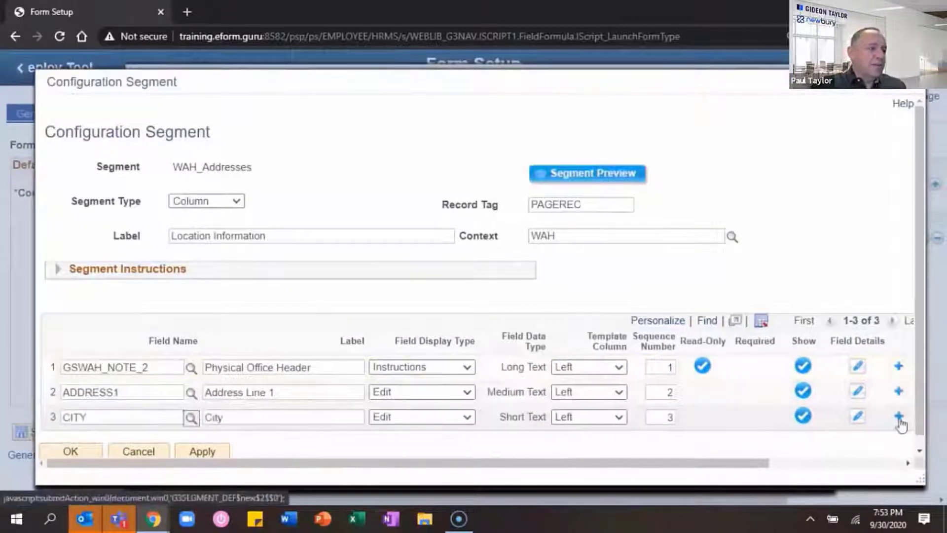
pyautogui.click(898, 416)
pyautogui.write('state')
pyautogui.press('Tab')
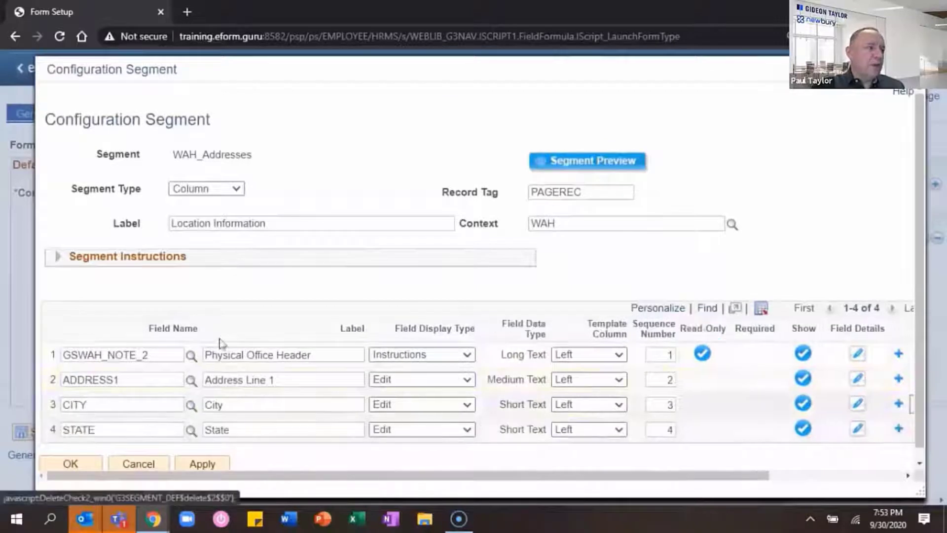
pyautogui.click(280, 380)
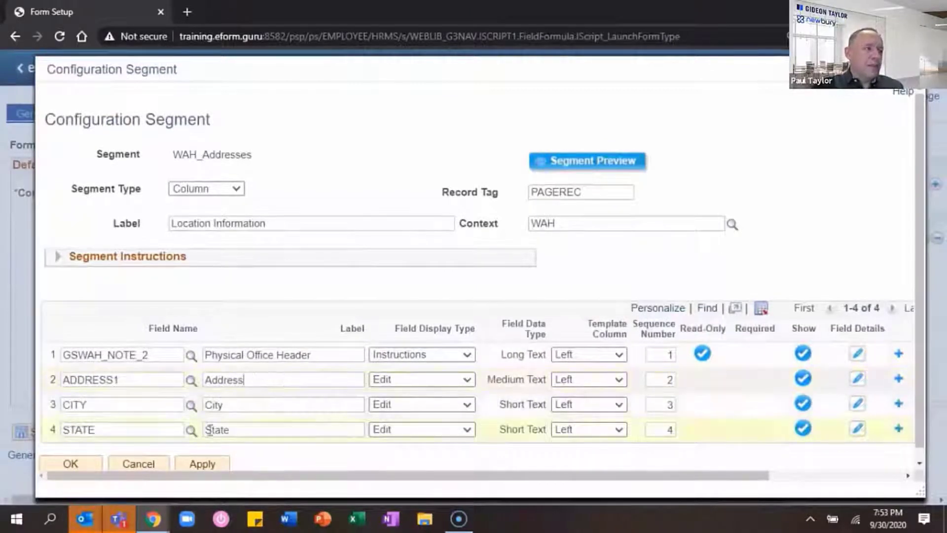
pyautogui.click(74, 466)
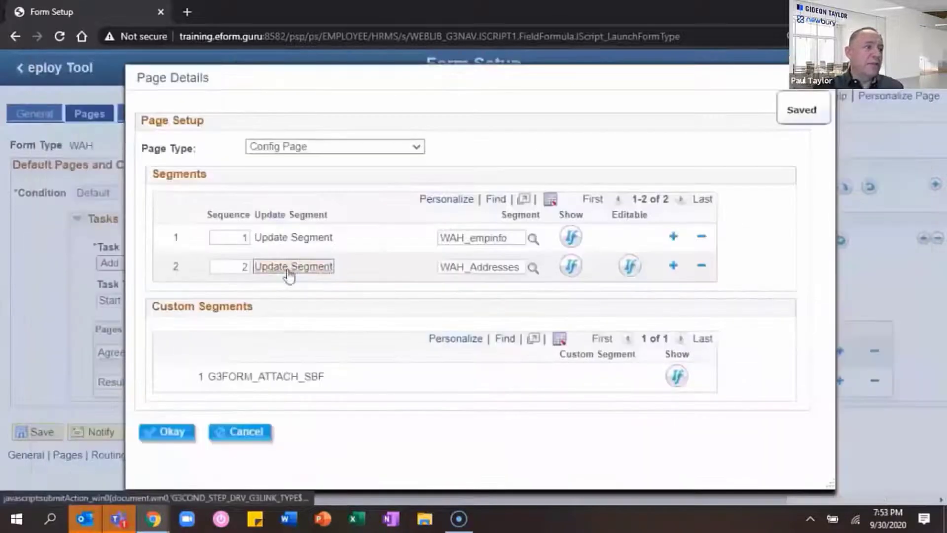
# Step: Add the JOB record as EE_JOB, with EMPLID from PAGEREC.EMPLID and EMPL_RCD as General
pyautogui.click(179, 434)
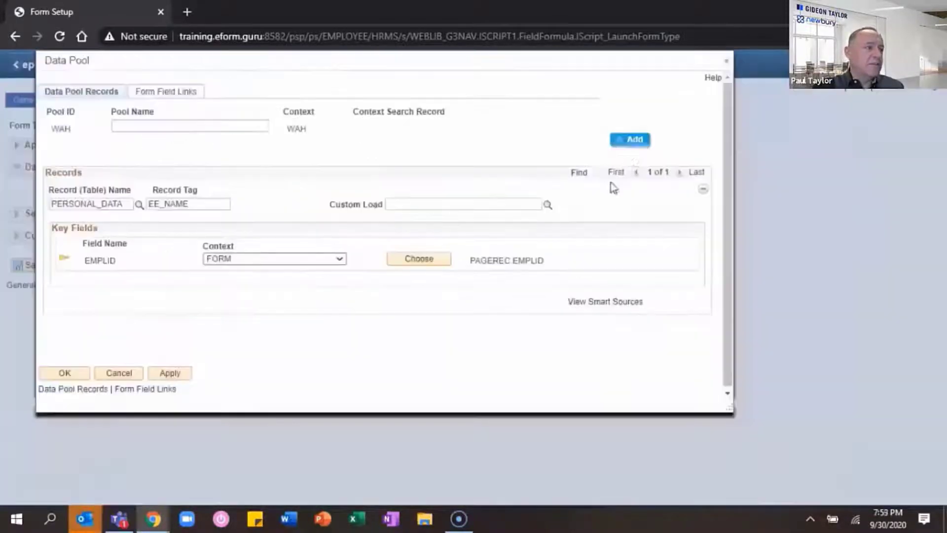
pyautogui.click(628, 141)
pyautogui.click(201, 222)
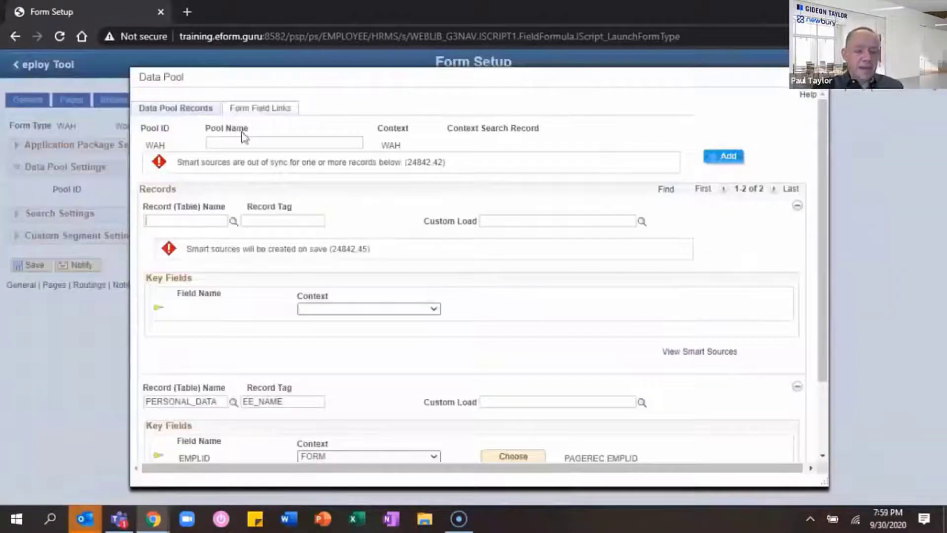
pyautogui.write('JOB')
pyautogui.press('Tab')
pyautogui.write('EE')
pyautogui.click(385, 309)
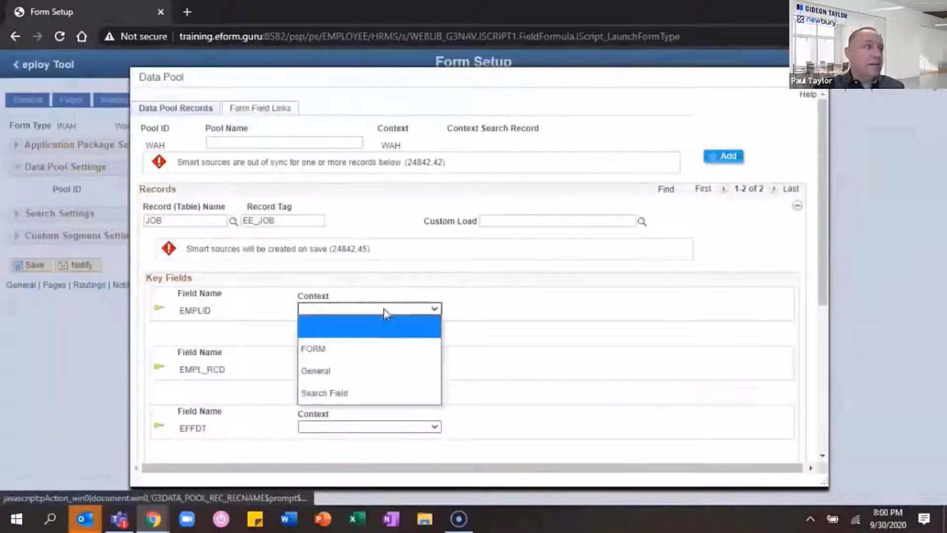
pyautogui.click(414, 346)
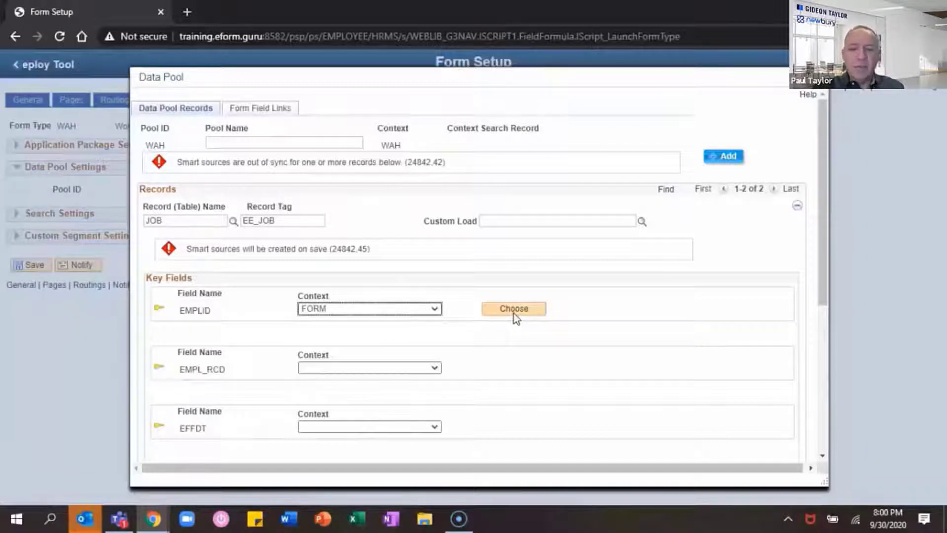
pyautogui.click(515, 317)
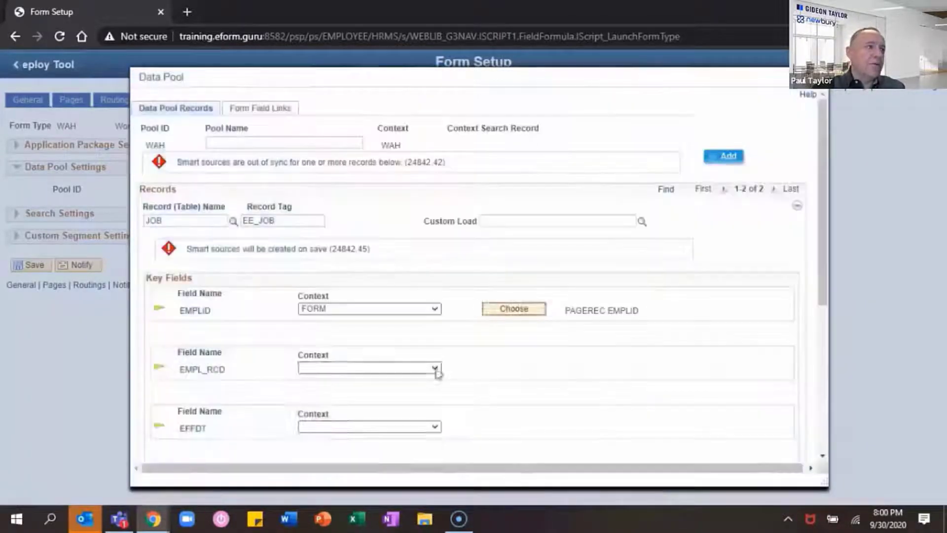
pyautogui.click(438, 368)
pyautogui.click(375, 427)
# Step: Map the JOB record's EFFDT to PAGEREC.DATE and apply the data pool changes
pyautogui.scroll(-2, 505, 406)
pyautogui.click(370, 341)
pyautogui.click(344, 390)
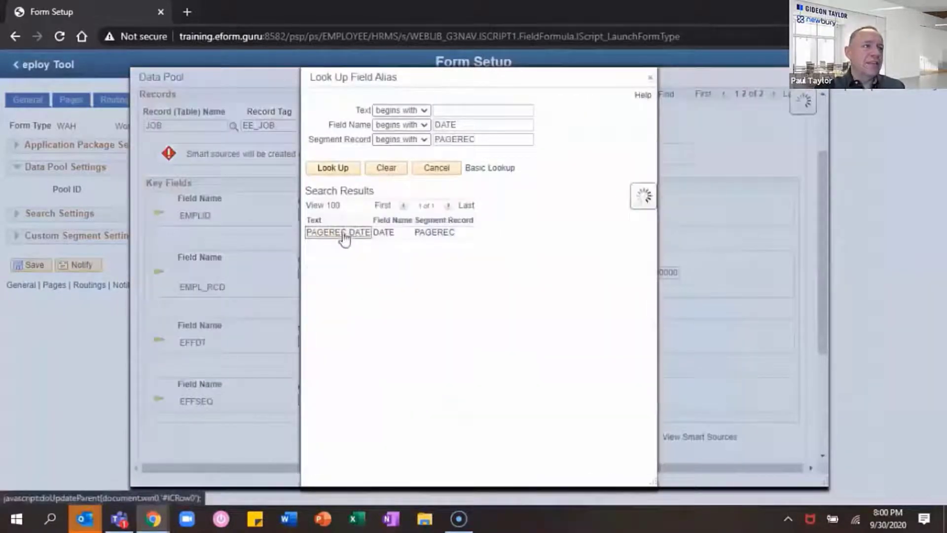
pyautogui.click(340, 232)
pyautogui.scroll(-3, 365, 358)
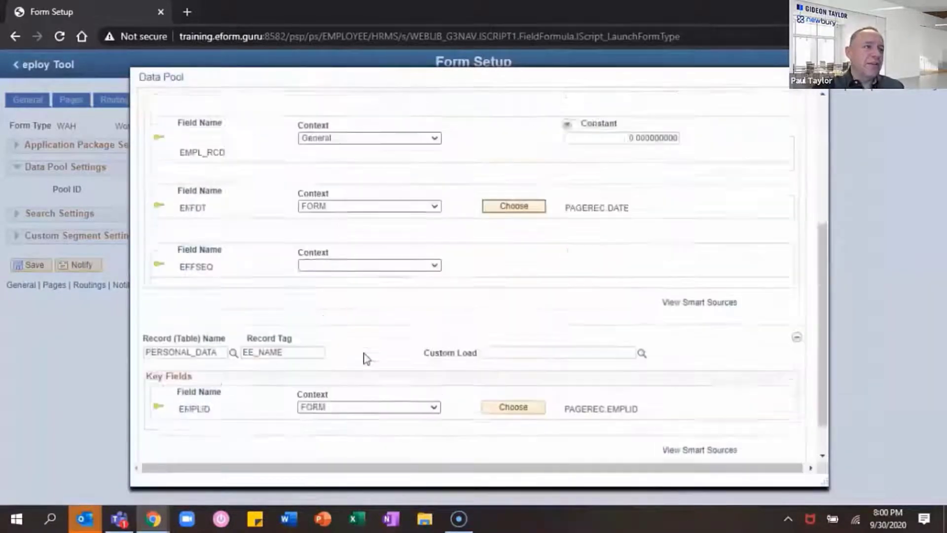
pyautogui.scroll(-1, 365, 358)
pyautogui.click(267, 433)
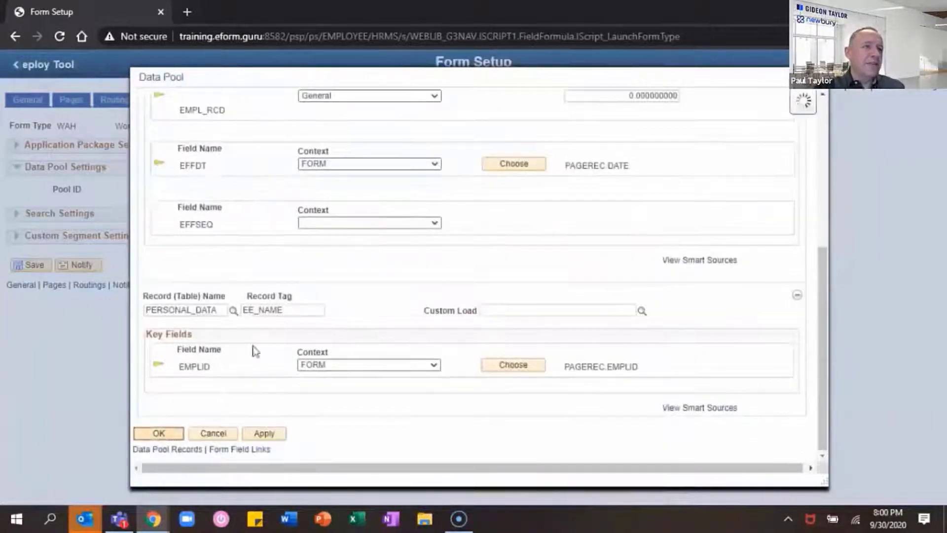
# Step: Find and copy the EE_JOB LOCATION smart source
pyautogui.scroll(-3, 642, 360)
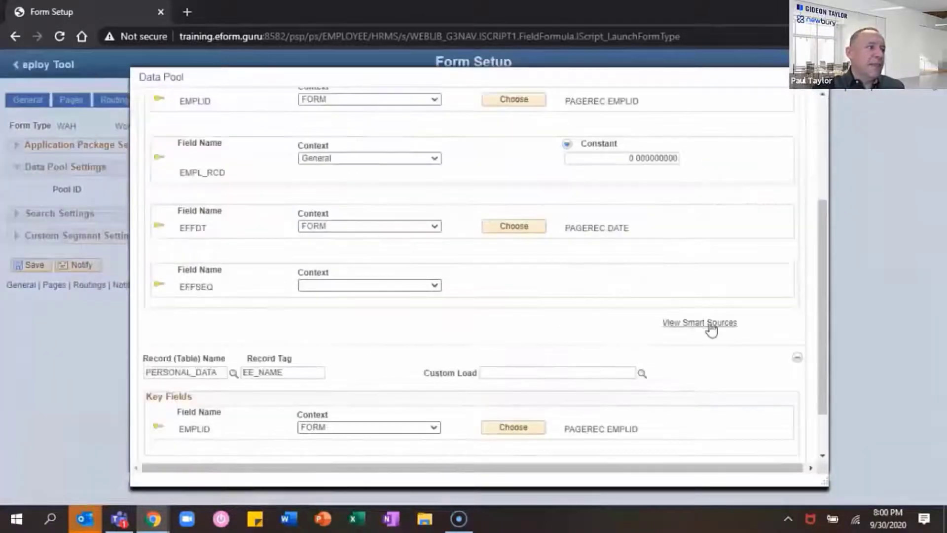
pyautogui.click(710, 323)
pyautogui.click(503, 192)
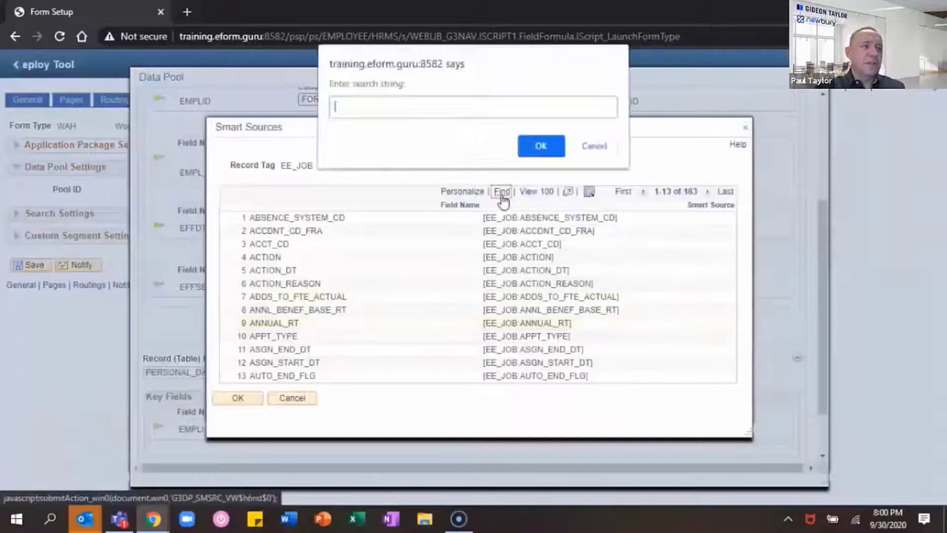
pyautogui.write('location')
pyautogui.press('Return')
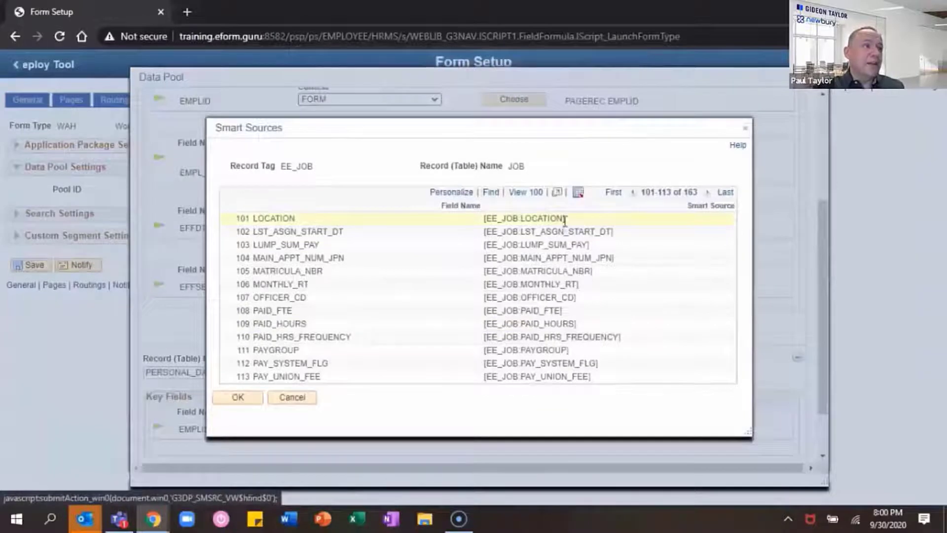
pyautogui.tripleClick(534, 220)
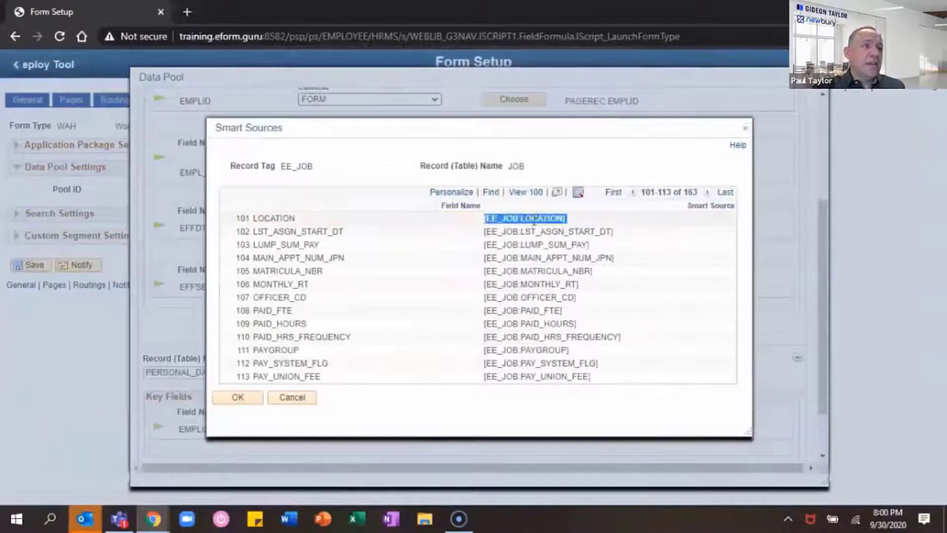
pyautogui.click(237, 397)
# Step: Add the LOCATION_TBL record to the data pool under tag EE_OFFICE
pyautogui.click(725, 156)
pyautogui.click(191, 221)
pyautogui.write('location')
pyautogui.click(212, 343)
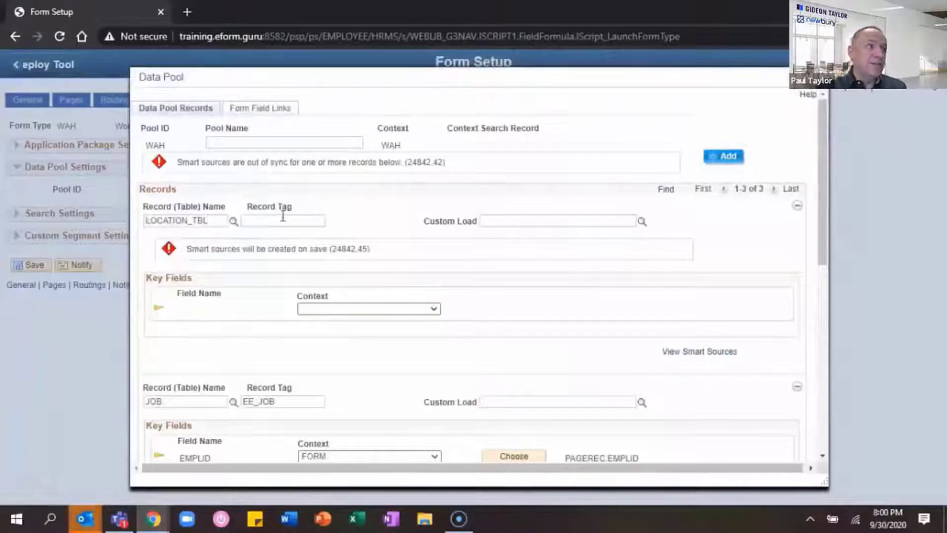
pyautogui.click(283, 219)
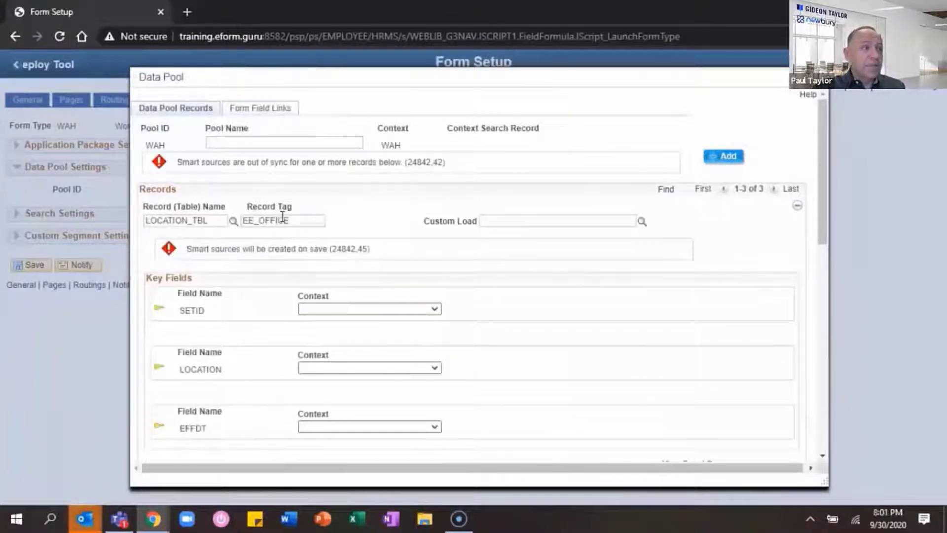
# Step: Set SETID to the constant SHARE and LOCATION to the EE_JOB location smart source
pyautogui.click(369, 309)
pyautogui.click(321, 371)
pyautogui.click(563, 295)
pyautogui.click(380, 377)
pyautogui.click(330, 439)
pyautogui.rightClick(587, 379)
pyautogui.click(582, 376)
pyautogui.write('[EE_JOB.LOCATION]')
pyautogui.click(715, 378)
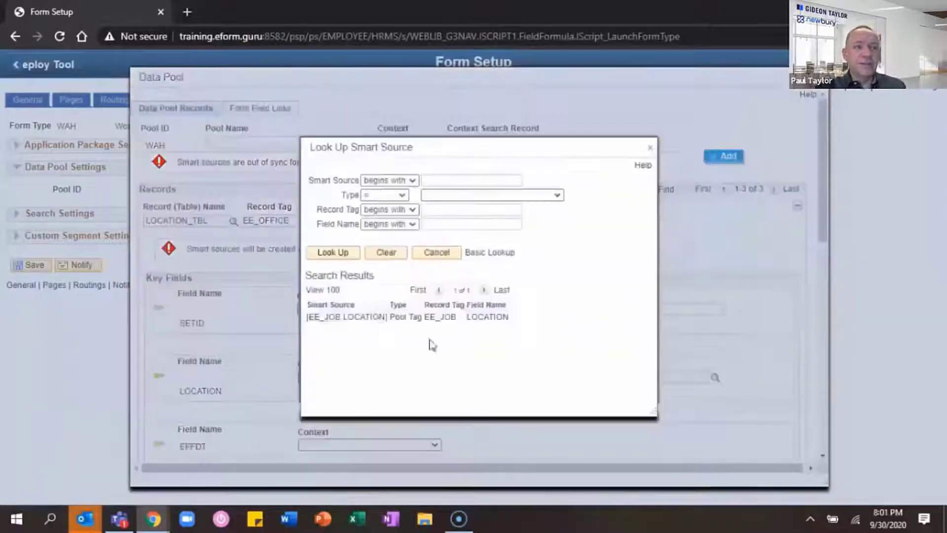
pyautogui.click(346, 317)
# Step: Map LOCATION_TBL's EFFDT to PAGEREC.DATE, apply, and close the data pool
pyautogui.click(370, 378)
pyautogui.click(336, 419)
pyautogui.click(514, 378)
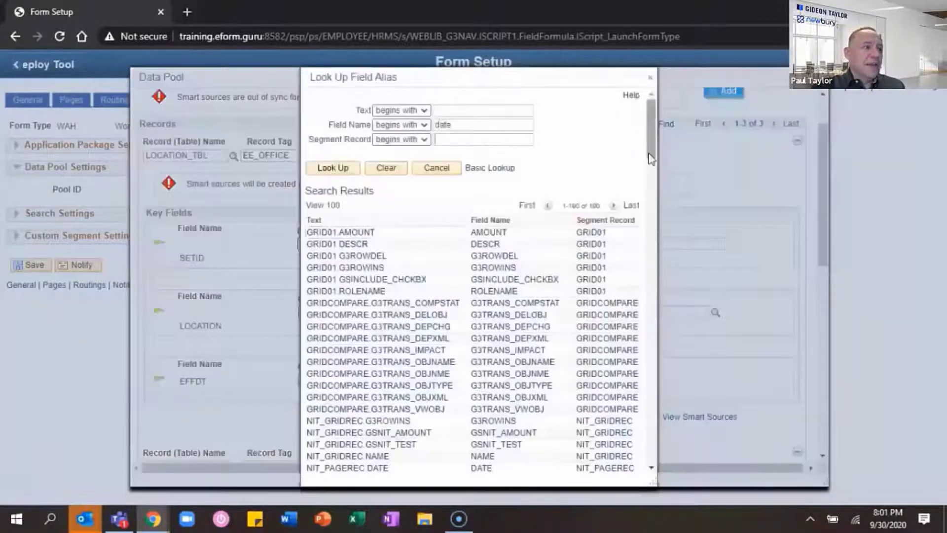
pyautogui.write('pagerec')
pyautogui.press('Return')
pyautogui.click(335, 232)
pyautogui.scroll(-4, 286, 395)
pyautogui.click(264, 433)
pyautogui.click(166, 437)
# Step: Save the form setup and open the WAH_Addresses segment on the first page
pyautogui.click(35, 266)
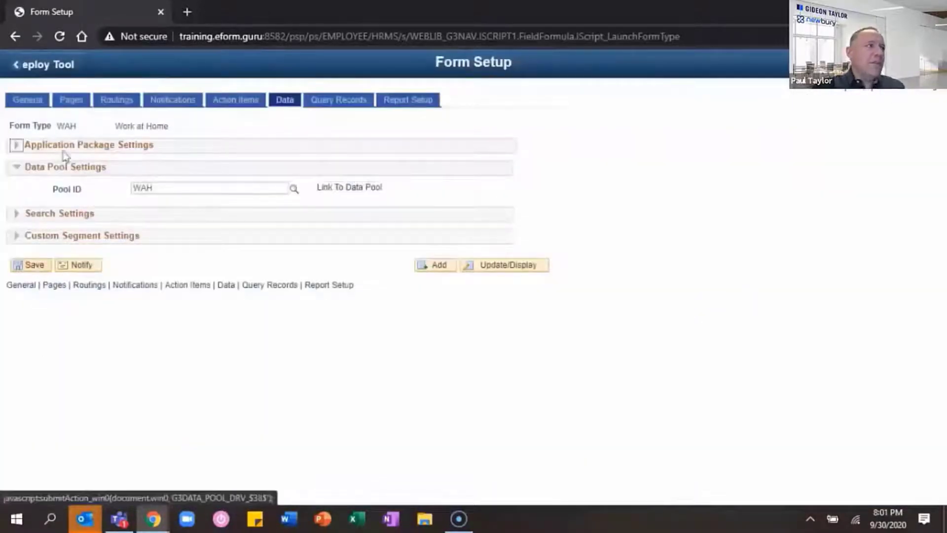
pyautogui.click(72, 100)
pyautogui.click(458, 291)
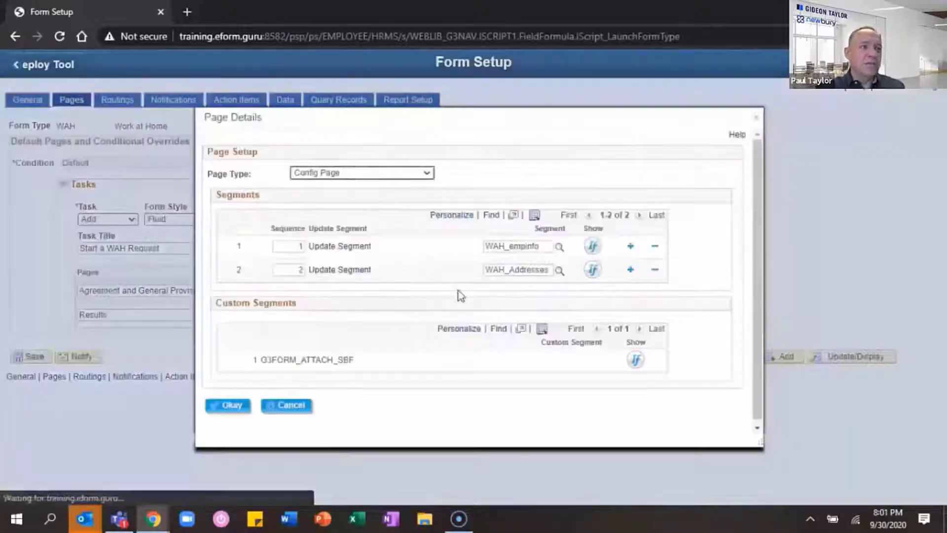
pyautogui.click(352, 272)
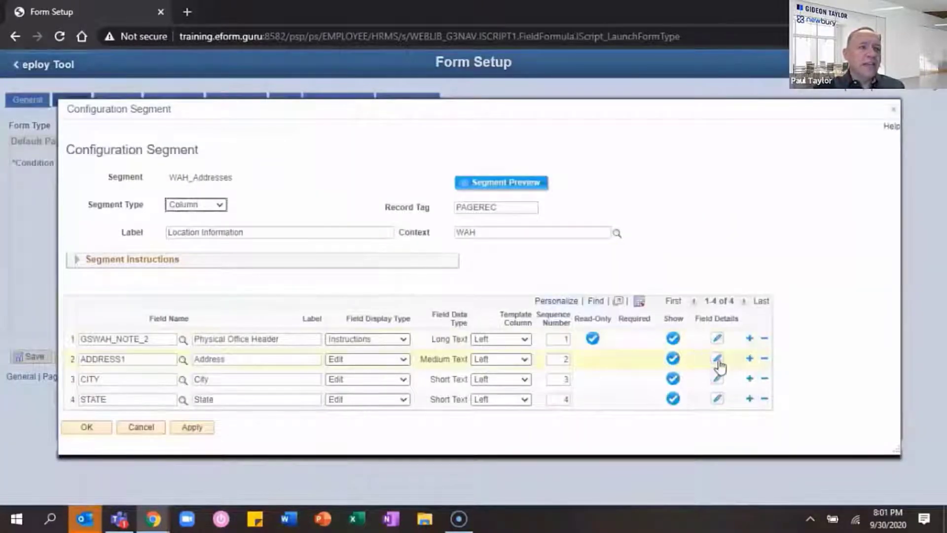
# Step: Make Address read-only, initialized from data pool field EE_OFFICE.ADDRESS1
pyautogui.click(718, 360)
pyautogui.click(134, 328)
pyautogui.click(564, 191)
pyautogui.click(532, 275)
pyautogui.click(431, 320)
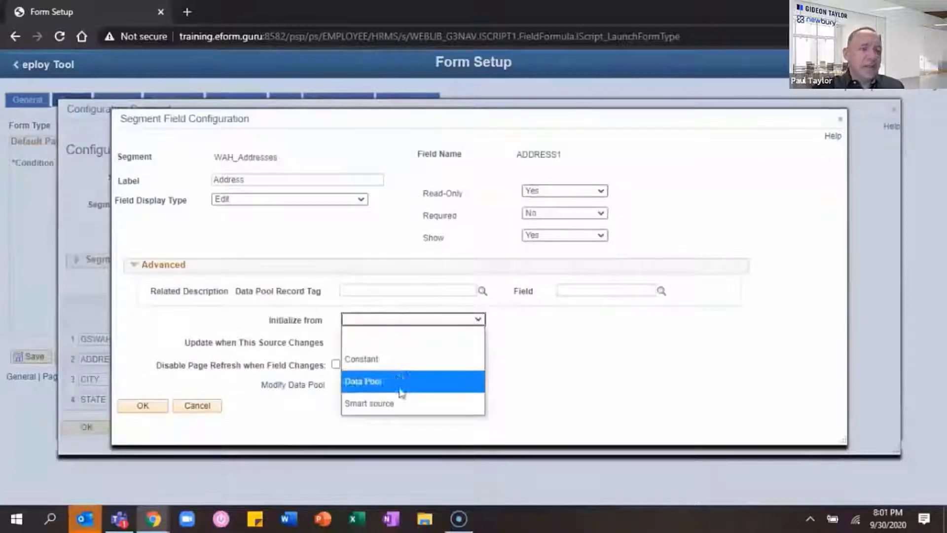
pyautogui.click(402, 381)
pyautogui.click(443, 332)
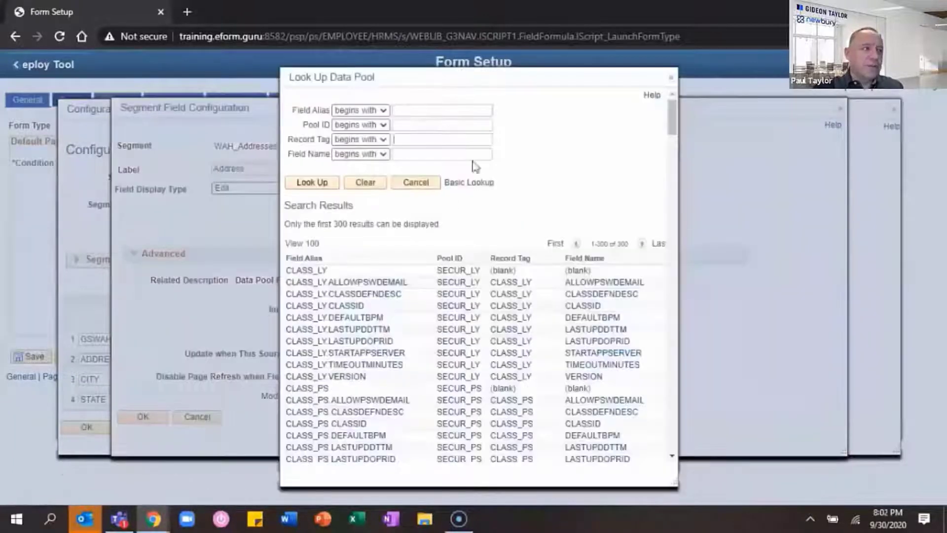
pyautogui.press('Return')
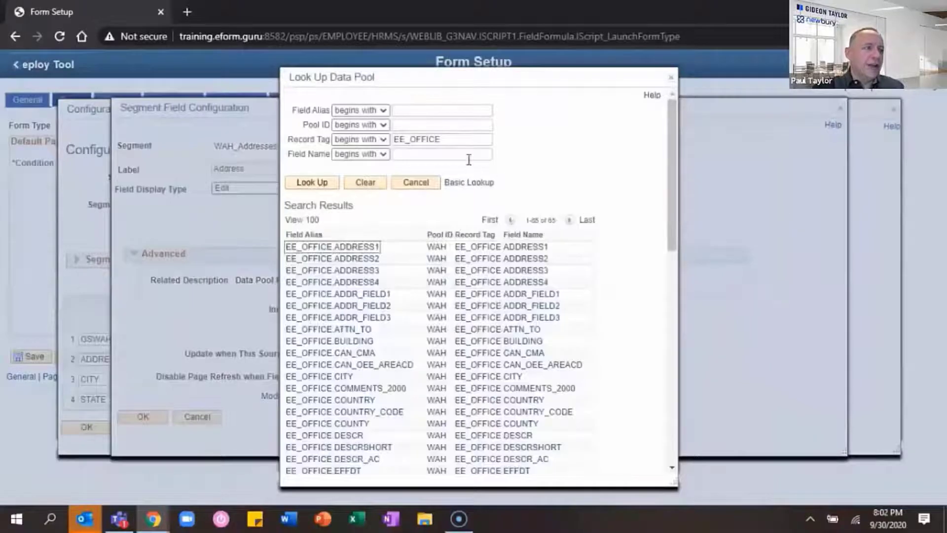
pyautogui.click(365, 248)
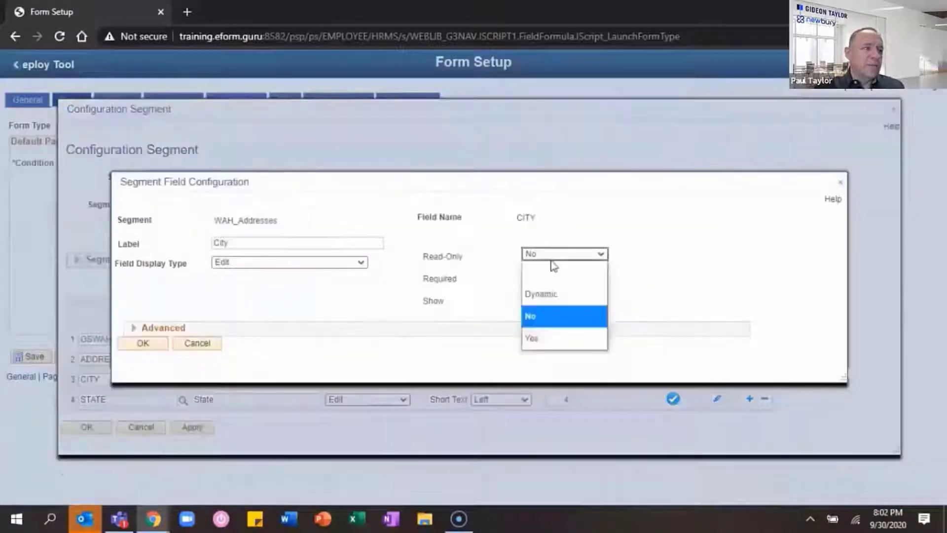
# Step: Make City read-only, initialized from data pool field EE_OFFICE.CITY
pyautogui.click(560, 338)
pyautogui.click(133, 330)
pyautogui.click(413, 319)
pyautogui.click(403, 382)
pyautogui.click(442, 330)
pyautogui.click(442, 154)
pyautogui.write('CITY')
pyautogui.press('Return')
pyautogui.click(325, 247)
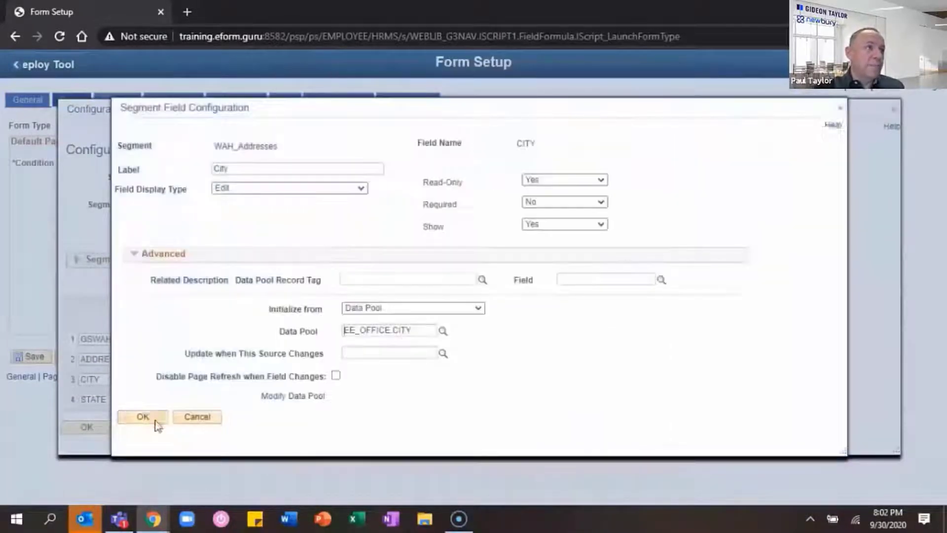
pyautogui.click(148, 418)
# Step: Make State read-only, initialized from data pool field EE_OFFICE.STATE
pyautogui.click(718, 398)
pyautogui.click(564, 254)
pyautogui.click(556, 294)
pyautogui.click(132, 330)
pyautogui.click(416, 320)
pyautogui.click(377, 399)
pyautogui.click(443, 330)
pyautogui.write('state')
pyautogui.press('Return')
pyautogui.click(315, 247)
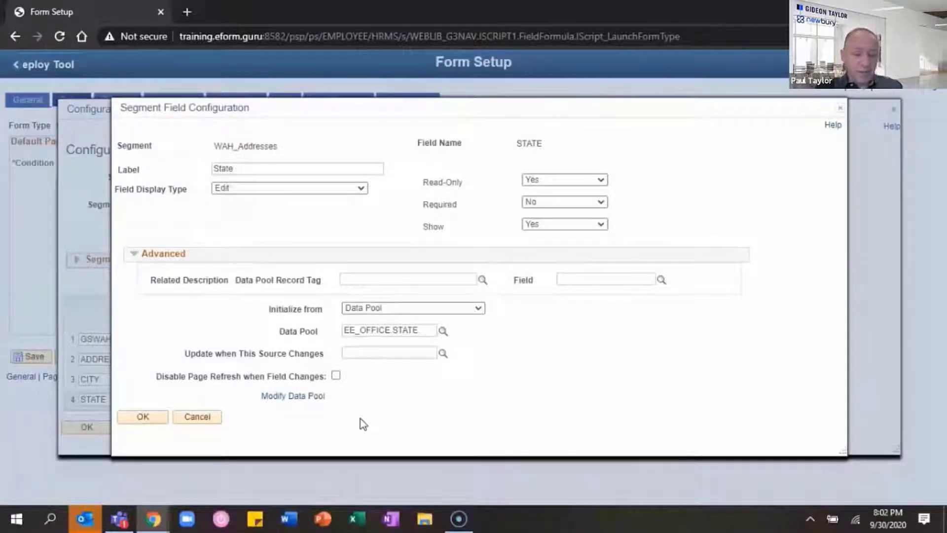
pyautogui.click(148, 418)
# Step: Add a 'WAH Note 3' row below State and clear row 5's label for renaming
pyautogui.click(749, 400)
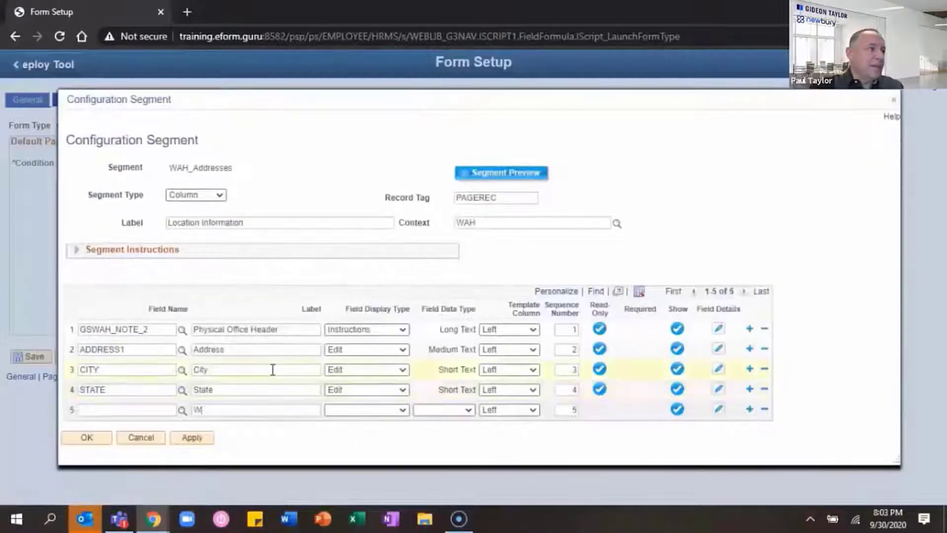
pyautogui.write('WAH Note 3')
pyautogui.press('Tab')
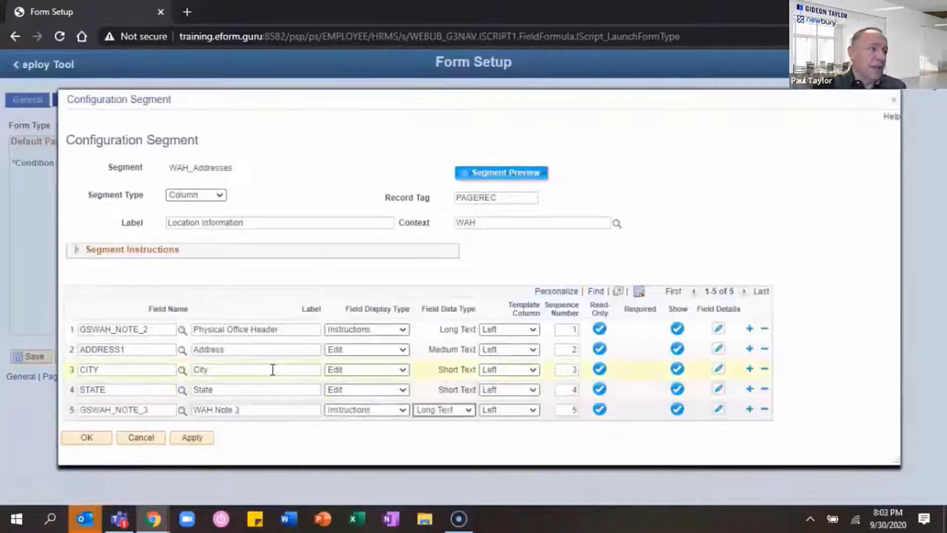
pyautogui.click(263, 406)
pyautogui.press('BackSpace')
pyautogui.press('BackSpace')
pyautogui.press('BackSpace')
pyautogui.press('BackSpace')
pyautogui.press('BackSpace')
pyautogui.press('BackSpace')
pyautogui.press('BackSpace')
pyautogui.press('BackSpace')
pyautogui.press('BackSpace')
pyautogui.press('BackSpace')
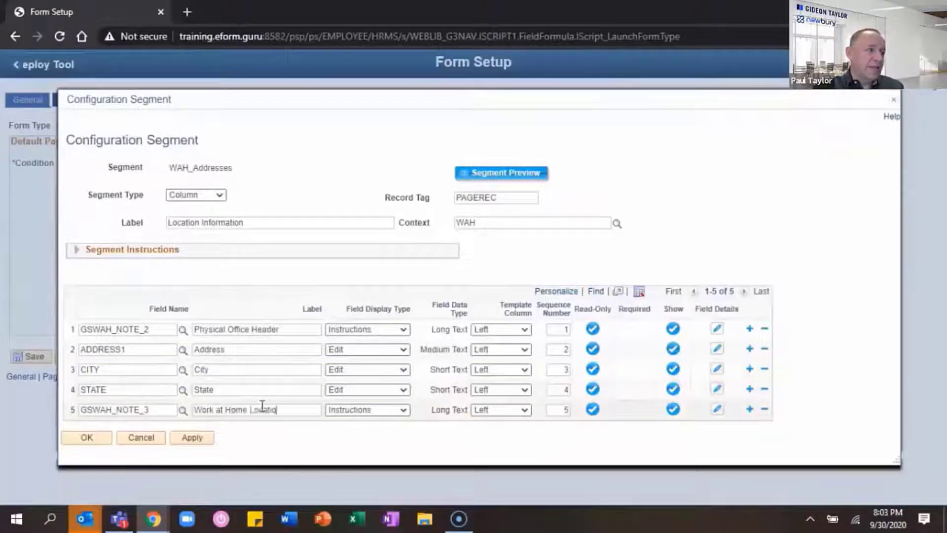
# Step: Label row 5 'Work at Home Location Header' with a Heading 3 title 'Wark At Home Location'
pyautogui.write('Work at Home Location Header')
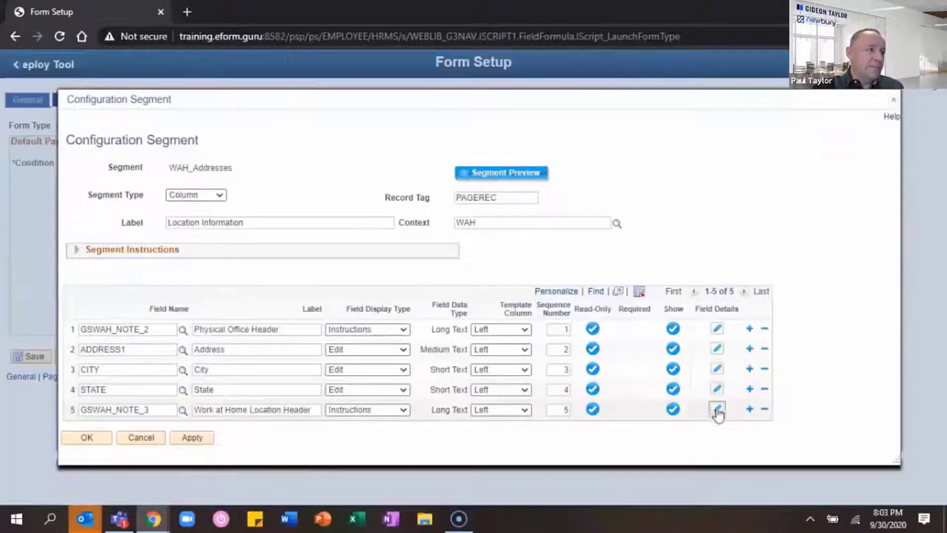
pyautogui.click(717, 409)
pyautogui.click(135, 318)
pyautogui.click(220, 366)
pyautogui.write('Wa')
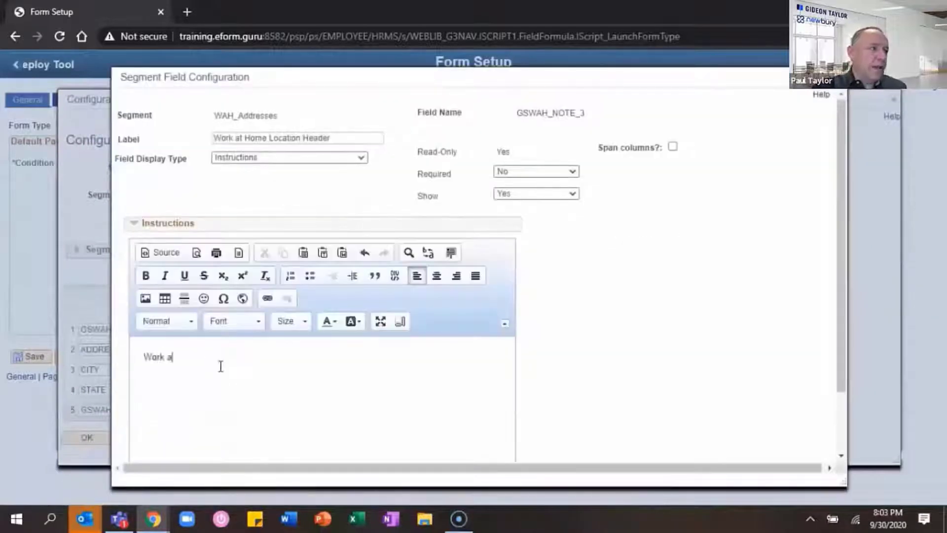
pyautogui.write('rk At Home Location')
pyautogui.moveTo(256, 357); pyautogui.dragTo(136, 349)
pyautogui.click(168, 321)
pyautogui.click(163, 419)
pyautogui.click(330, 321)
pyautogui.click(354, 376)
pyautogui.scroll(-2, 354, 376)
pyautogui.click(148, 450)
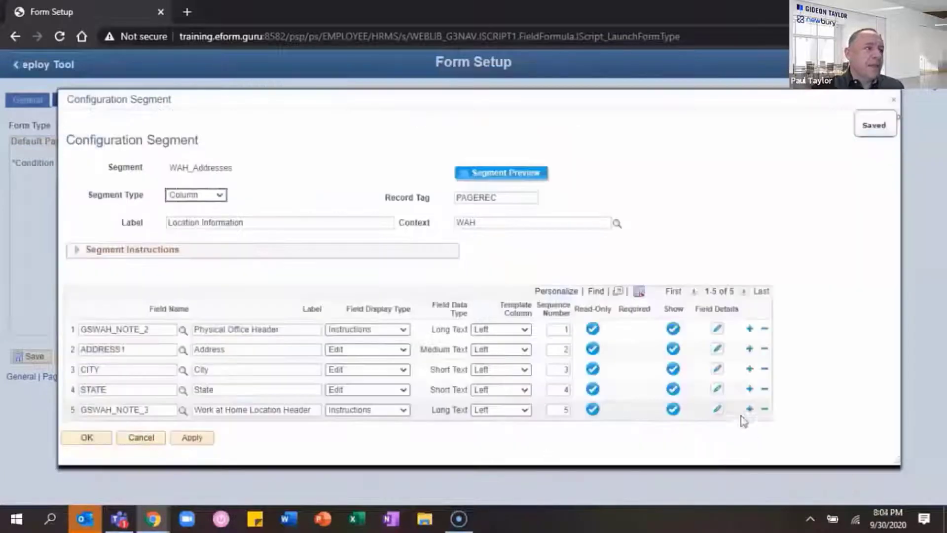
# Step: Add row 6 'WAH Note 4' with Instructions display type and clear its label
pyautogui.click(746, 408)
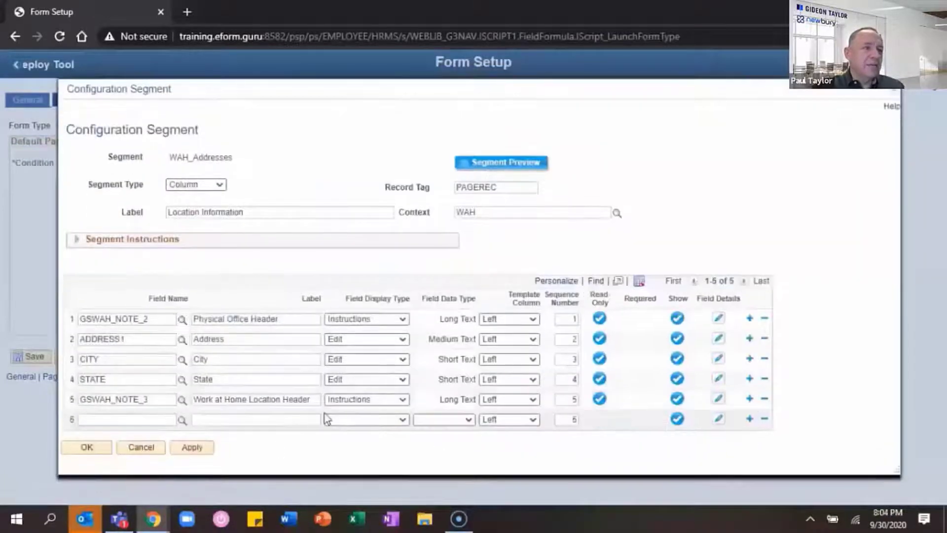
pyautogui.write('WAH Note')
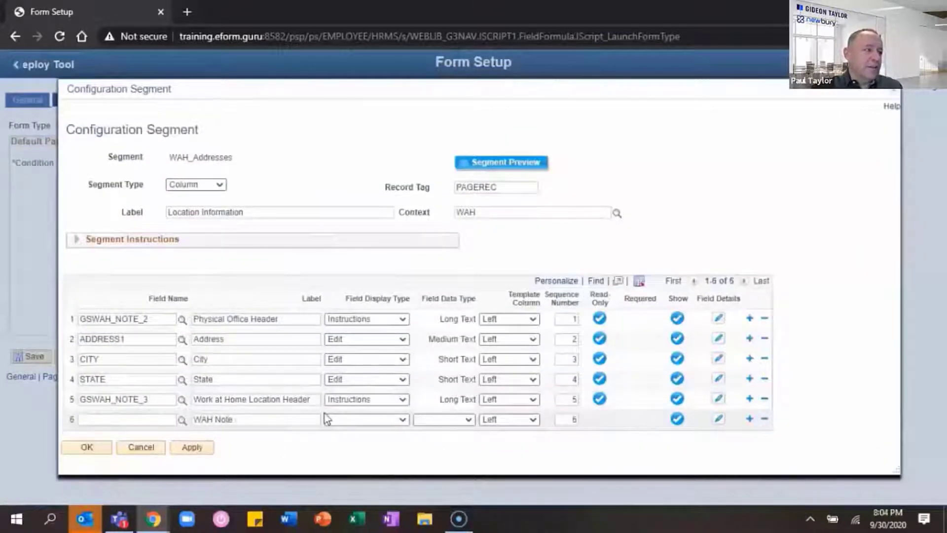
pyautogui.write(' 4')
pyautogui.click(383, 420)
pyautogui.press('i')
pyautogui.press('Return')
pyautogui.click(256, 419)
pyautogui.press('BackSpace')
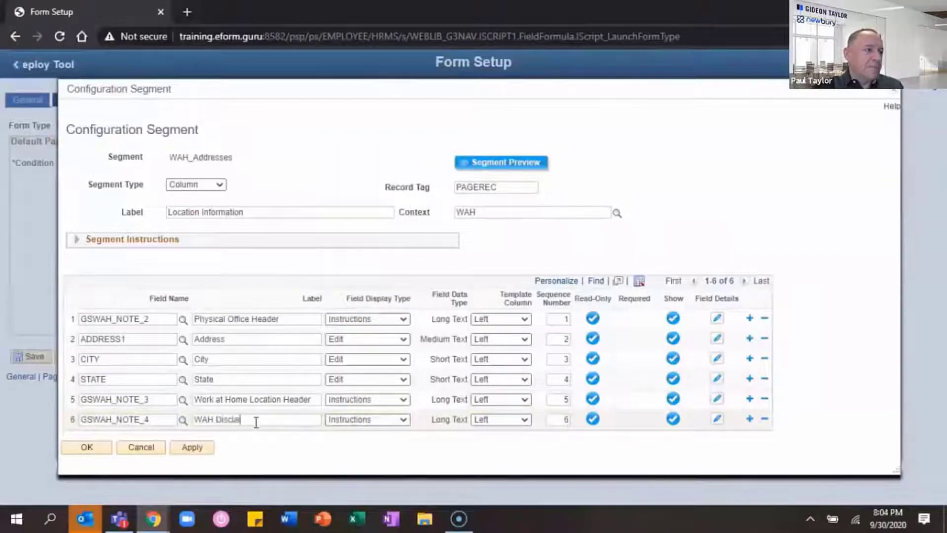
# Step: Write the 'Important: Employee acknowledges... safe working conditions' disclaimer in row 6's instructions
pyautogui.click(718, 419)
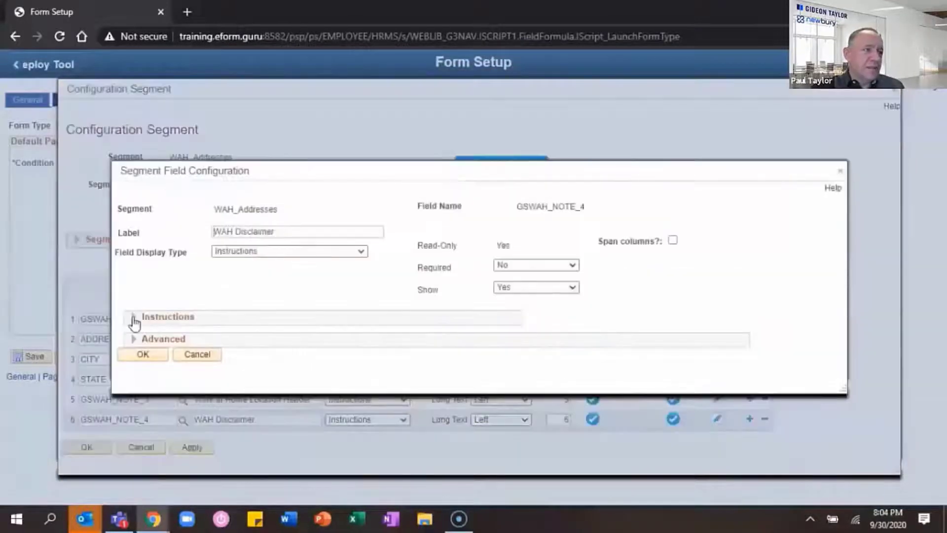
pyautogui.click(134, 320)
pyautogui.click(216, 377)
pyautogui.write('Important: Emp')
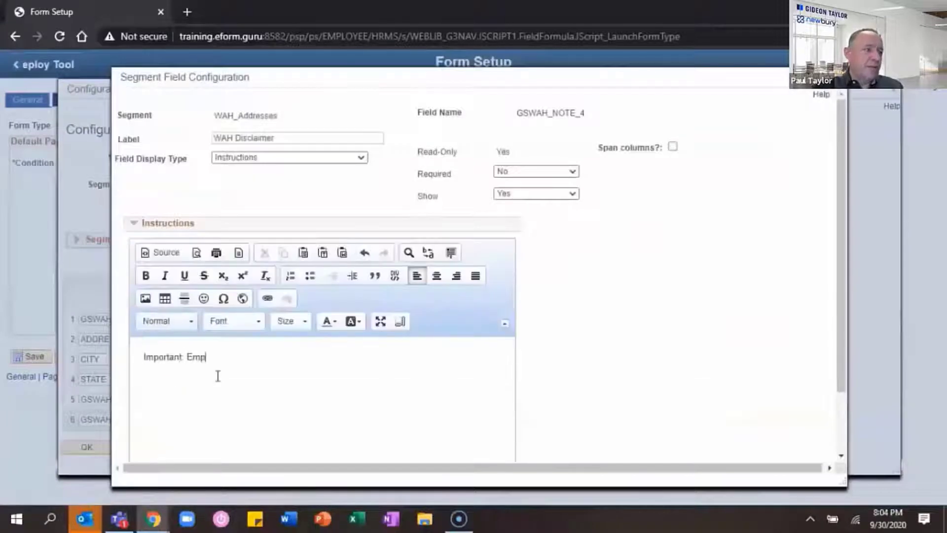
pyautogui.write('loyee acknowledges that he/she will maintain')
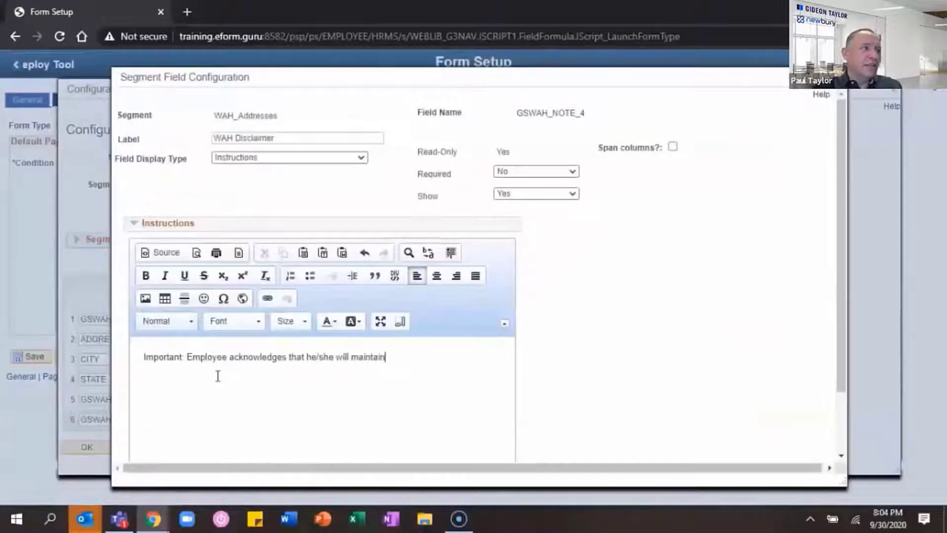
pyautogui.write(' safe working conditions at their home')
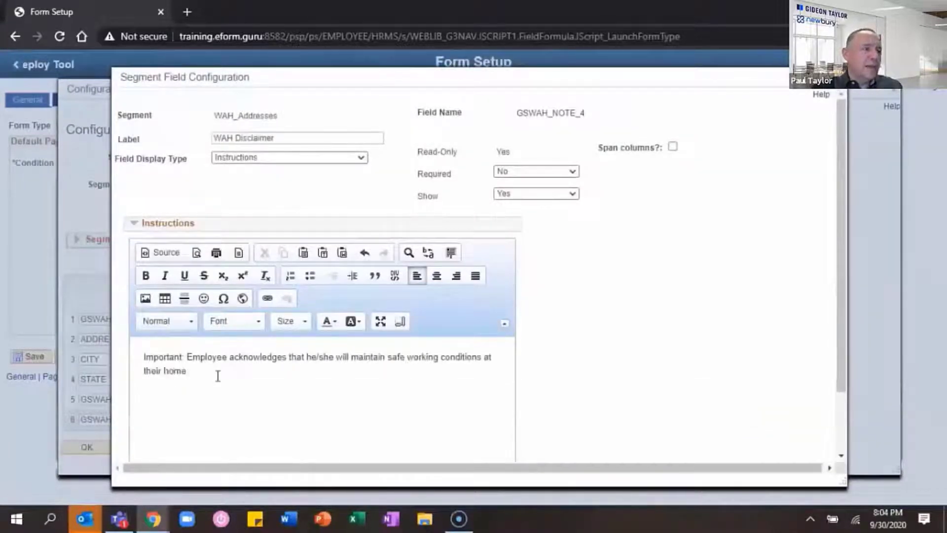
pyautogui.write(' or approved alternative worksite and works')
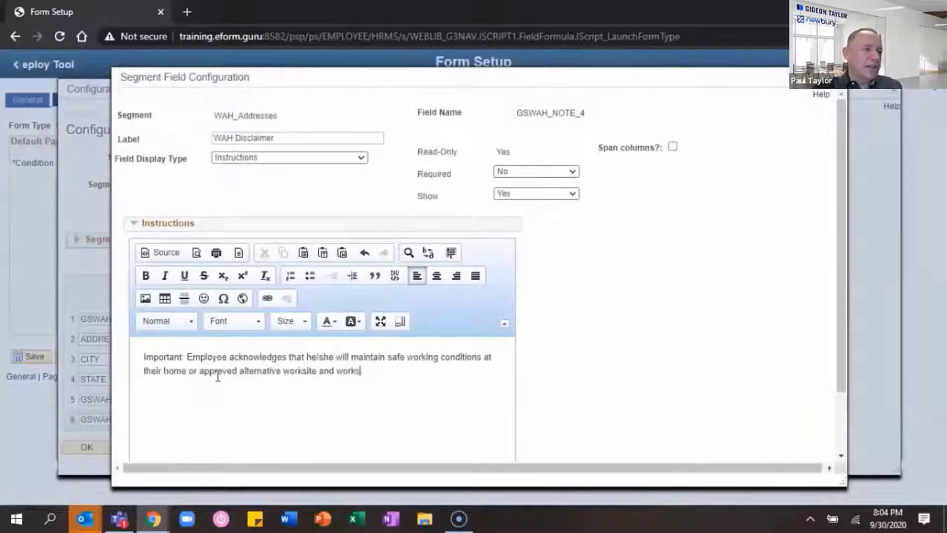
pyautogui.write('ite will comply with all Information')
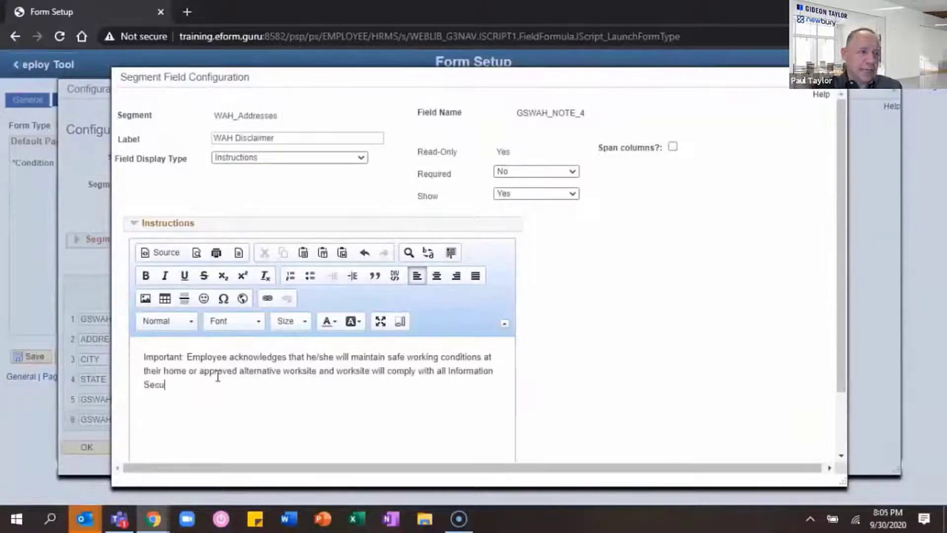
# Step: Link 'Information Security Policies' to urlforpolicies.com in a new window and bold 'Important:'
pyautogui.moveTo(445, 376); pyautogui.dragTo(217, 384)
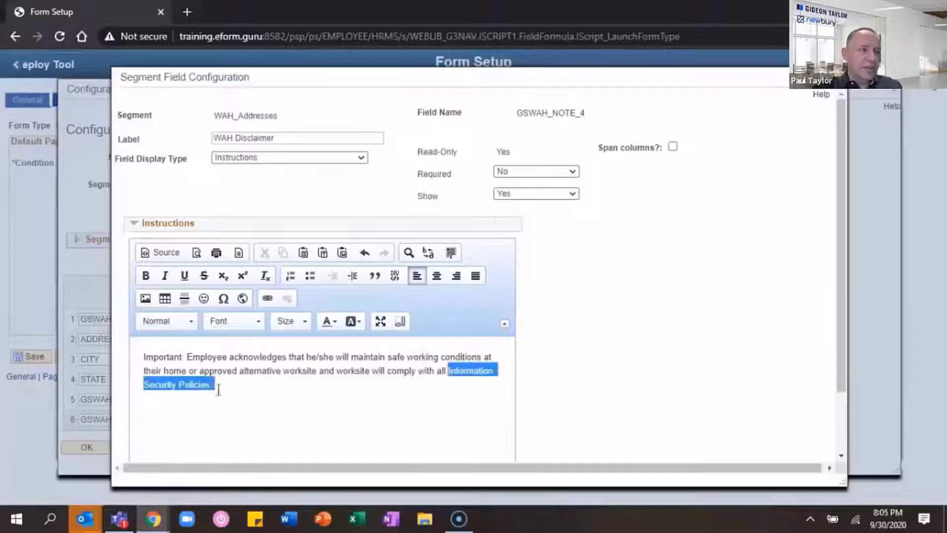
pyautogui.click(267, 298)
pyautogui.write('urlforpolicies.com')
pyautogui.click(415, 186)
pyautogui.click(434, 227)
pyautogui.click(420, 361)
pyautogui.click(523, 383)
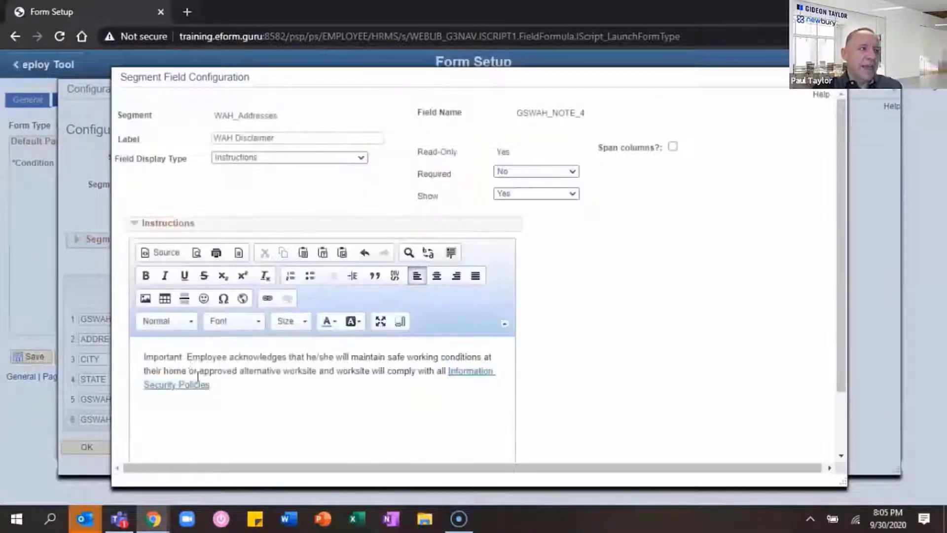
pyautogui.moveTo(186, 357); pyautogui.dragTo(144, 356)
pyautogui.click(145, 275)
pyautogui.click(258, 402)
pyautogui.scroll(-3, 258, 401)
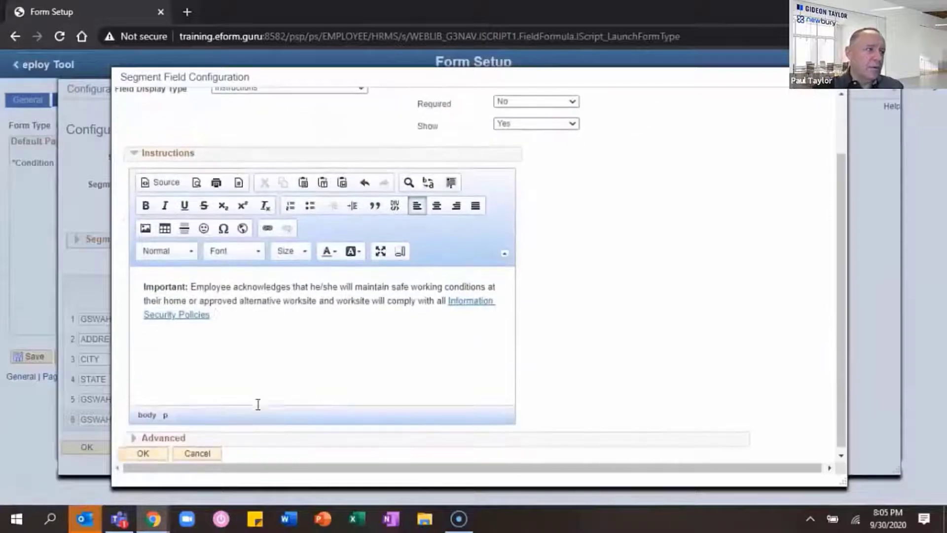
pyautogui.click(152, 458)
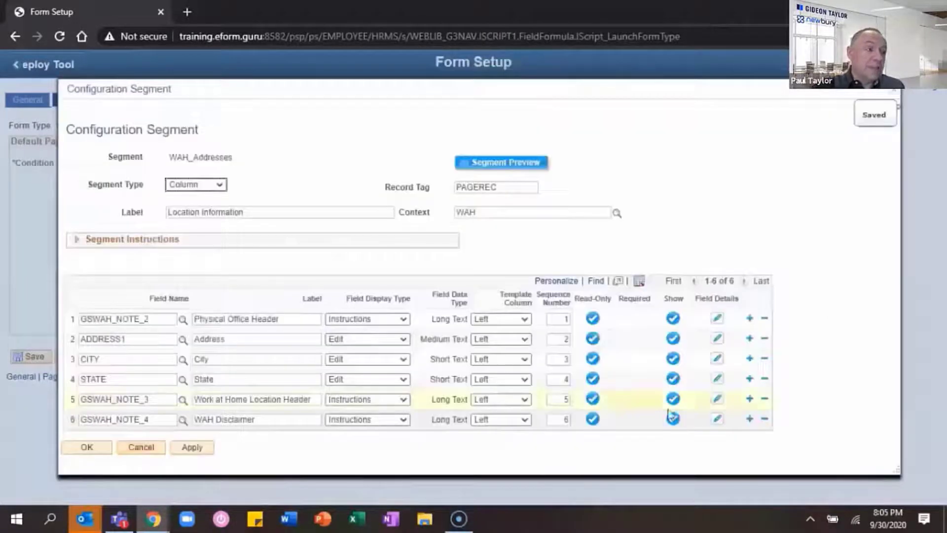
# Step: Add editable Edit-type rows 'WAH Address' and 'WAH City' below the disclaimer
pyautogui.click(749, 409)
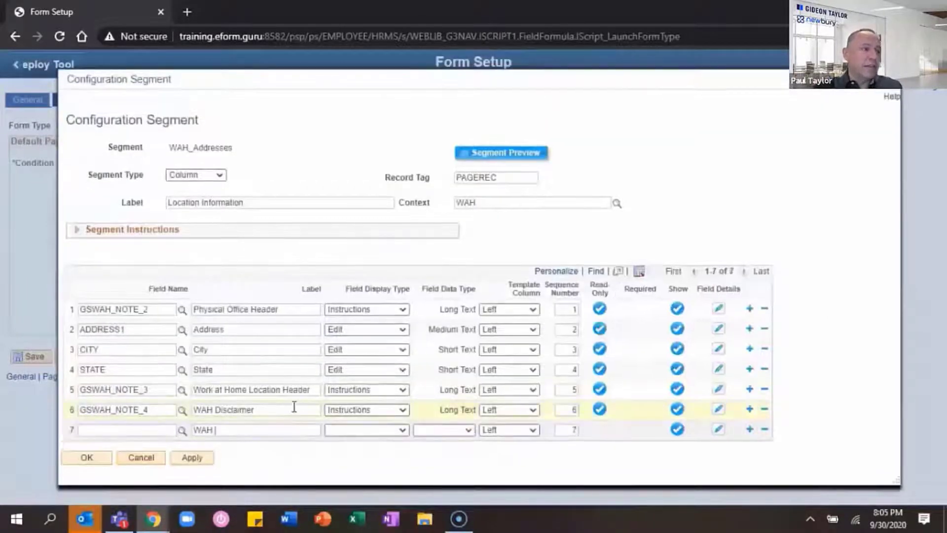
pyautogui.write('WAH Address')
pyautogui.press('Tab')
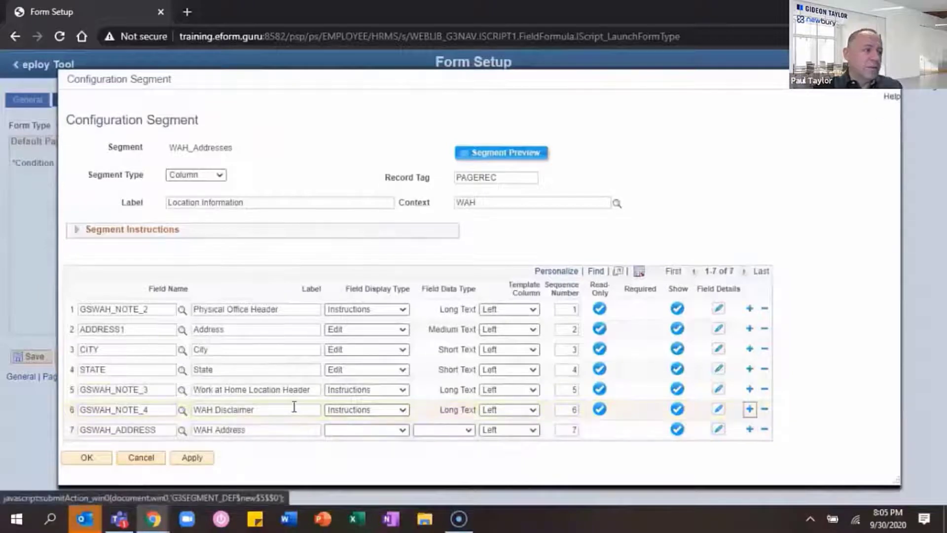
pyautogui.click(375, 431)
pyautogui.click(335, 300)
pyautogui.click(750, 429)
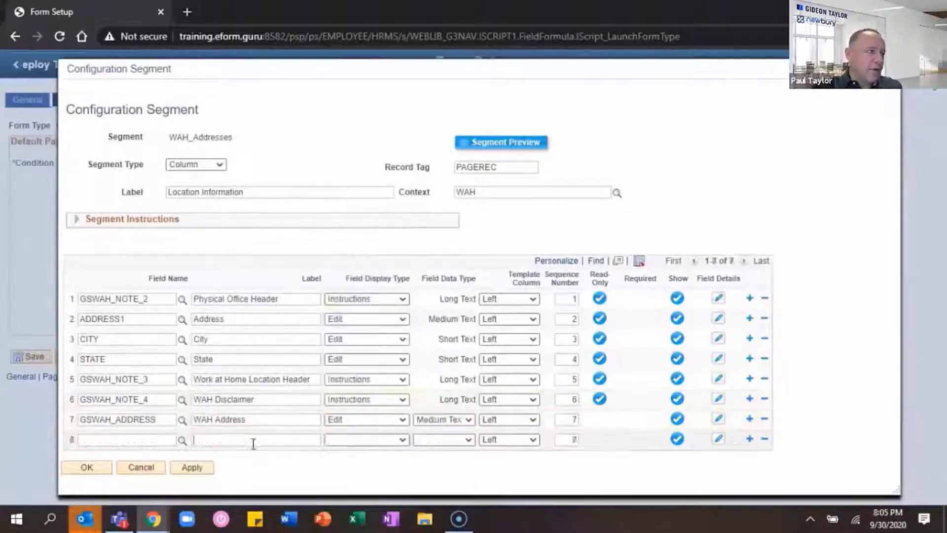
pyautogui.click(254, 443)
pyautogui.write('WAH City')
pyautogui.press('Tab')
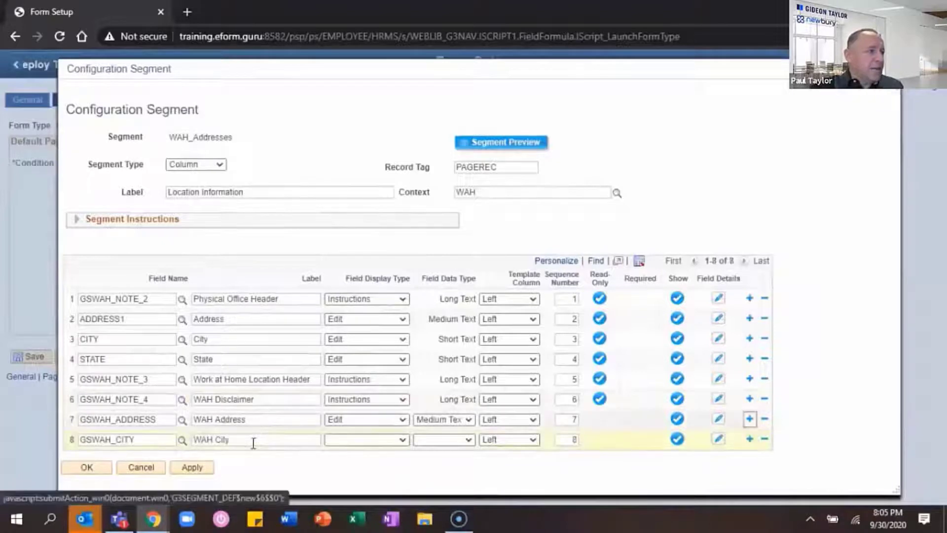
pyautogui.click(383, 440)
pyautogui.click(346, 310)
# Step: Add an editable Edit-type row 'WAH State' below the city row
pyautogui.click(749, 440)
pyautogui.click(249, 417)
pyautogui.write('WAH St')
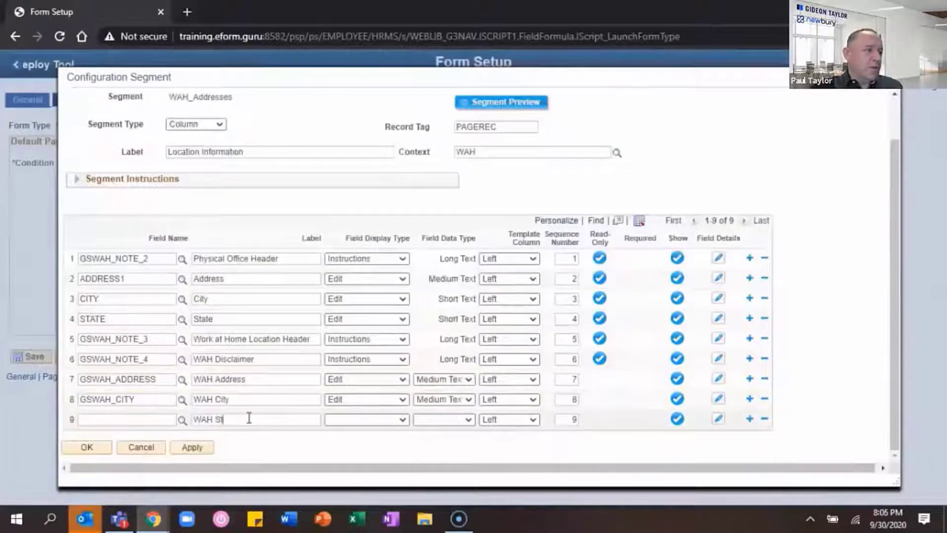
pyautogui.write('ate')
pyautogui.press('Tab')
pyautogui.click(367, 420)
pyautogui.click(340, 291)
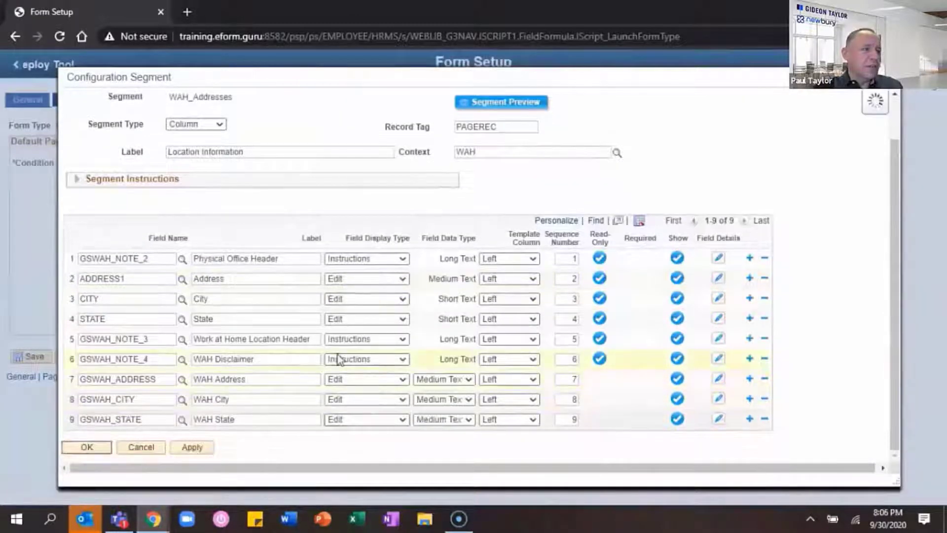
# Step: Shorten the labels to Address and State, then apply the segment changes
pyautogui.doubleClick(205, 383)
pyautogui.press('BackSpace')
pyautogui.click(214, 397)
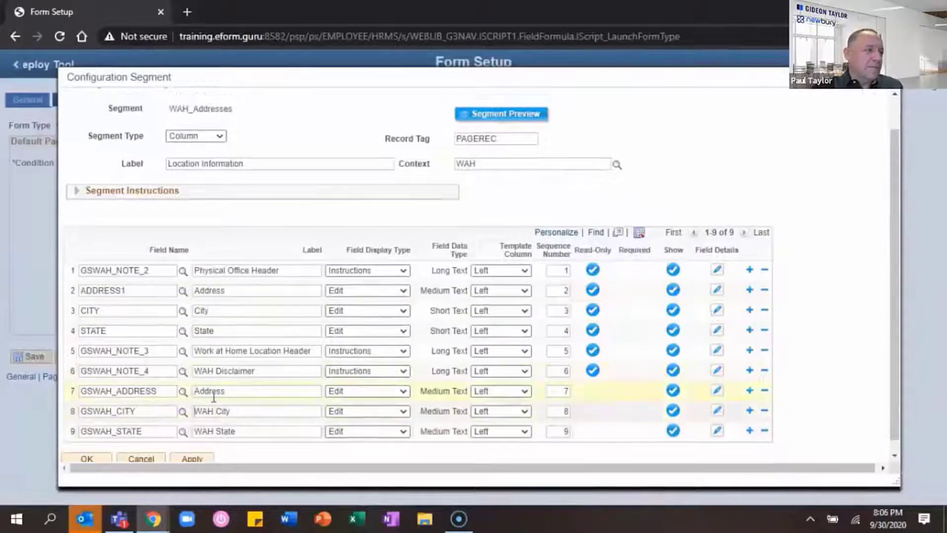
pyautogui.doubleClick(200, 431)
pyautogui.press('BackSpace')
pyautogui.click(194, 458)
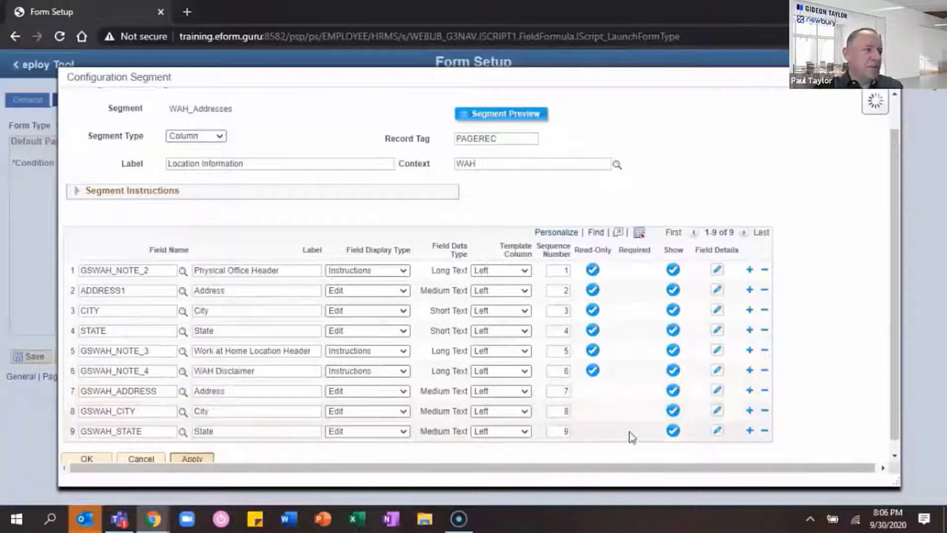
# Step: Add data pool record STATE_TBL tagged State_Prompt with COUNTRY as constant USA
pyautogui.click(718, 431)
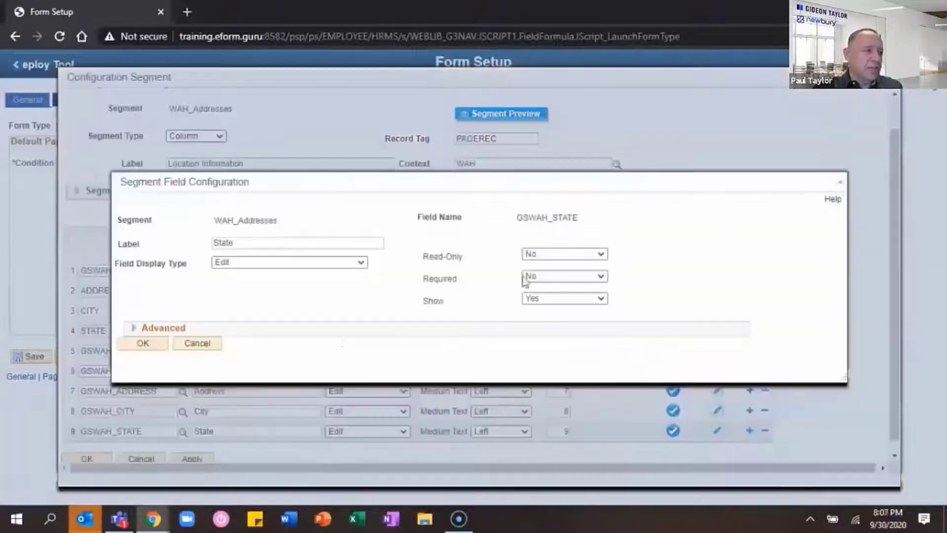
pyautogui.click(132, 329)
pyautogui.click(311, 391)
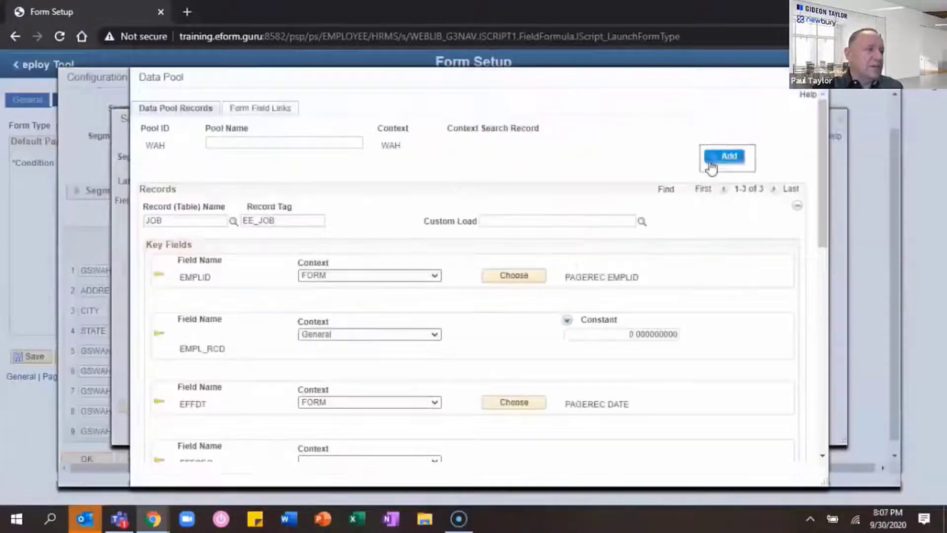
pyautogui.click(713, 159)
pyautogui.write('state_tbl')
pyautogui.press('Tab')
pyautogui.write('St')
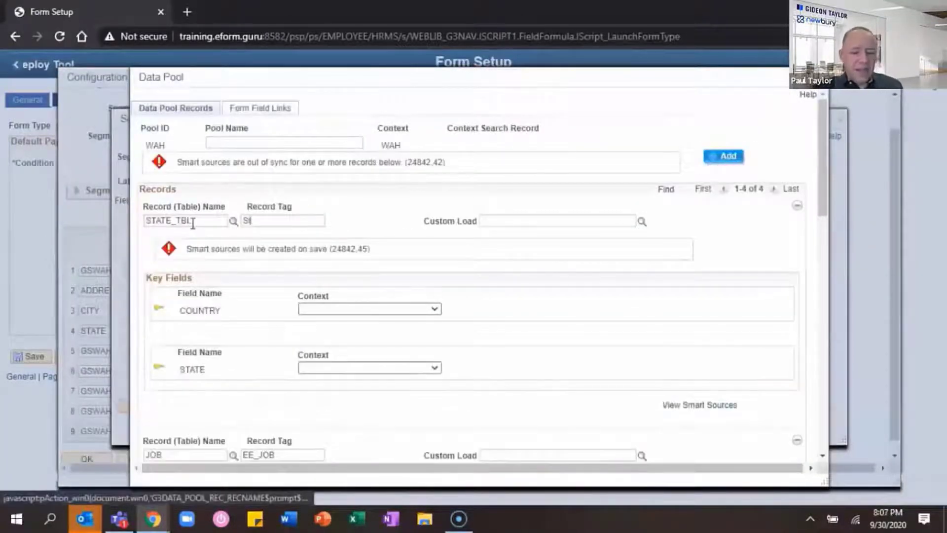
pyautogui.write('ate_Prompt')
pyautogui.click(434, 309)
pyautogui.click(365, 330)
pyautogui.click(564, 294)
pyautogui.click(592, 311)
pyautogui.write('USA')
# Step: Map the record's STATE to form field GSWAH_STATE and save the data pool
pyautogui.click(434, 377)
pyautogui.click(345, 412)
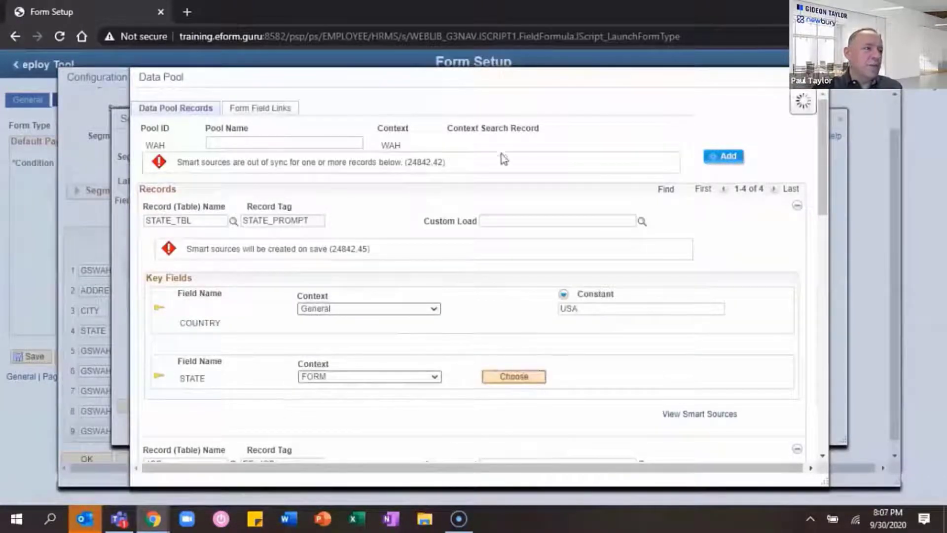
pyautogui.click(537, 380)
pyautogui.write('_state')
pyautogui.press('Return')
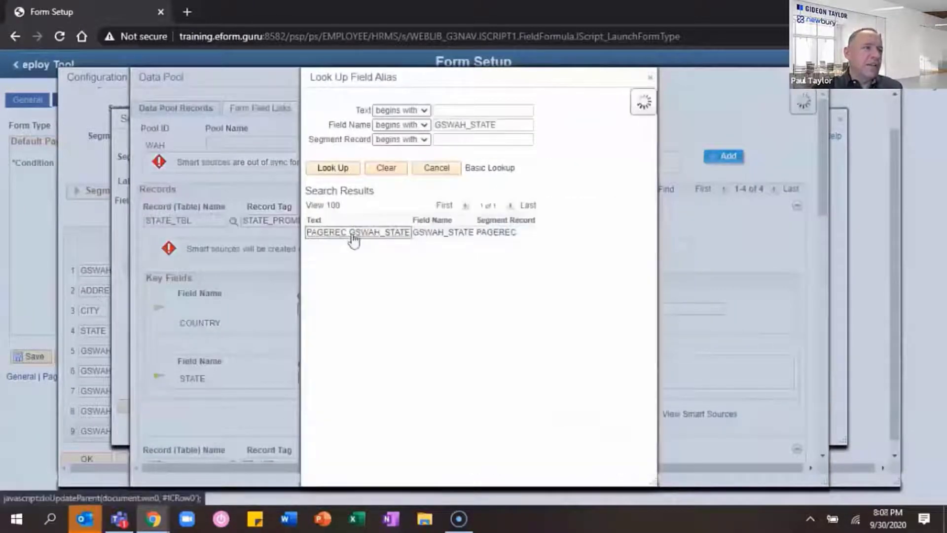
pyautogui.click(351, 238)
pyautogui.scroll(-10, 466, 347)
pyautogui.click(264, 433)
pyautogui.scroll(-5, 220, 321)
pyautogui.click(159, 433)
# Step: Make State a Prompt sourced from STATE_PROMPT and confirm the WAH_Addresses segment
pyautogui.click(296, 199)
pyautogui.click(232, 283)
pyautogui.click(432, 271)
pyautogui.click(351, 328)
pyautogui.click(159, 427)
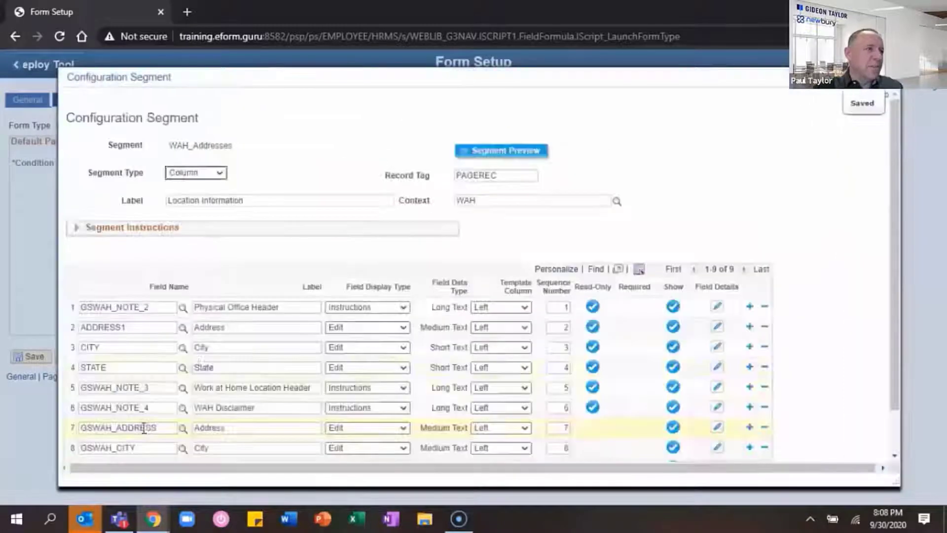
pyautogui.scroll(-1, 202, 352)
pyautogui.click(88, 447)
pyautogui.click(228, 412)
# Step: Add a third segment row to the first page, creating segment WAH_sch of type Grid
pyautogui.click(458, 290)
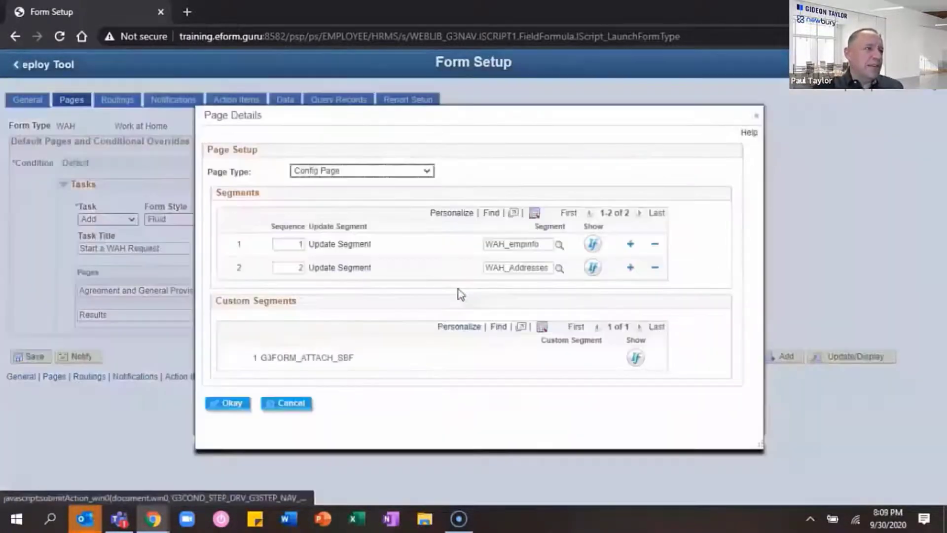
pyautogui.click(630, 269)
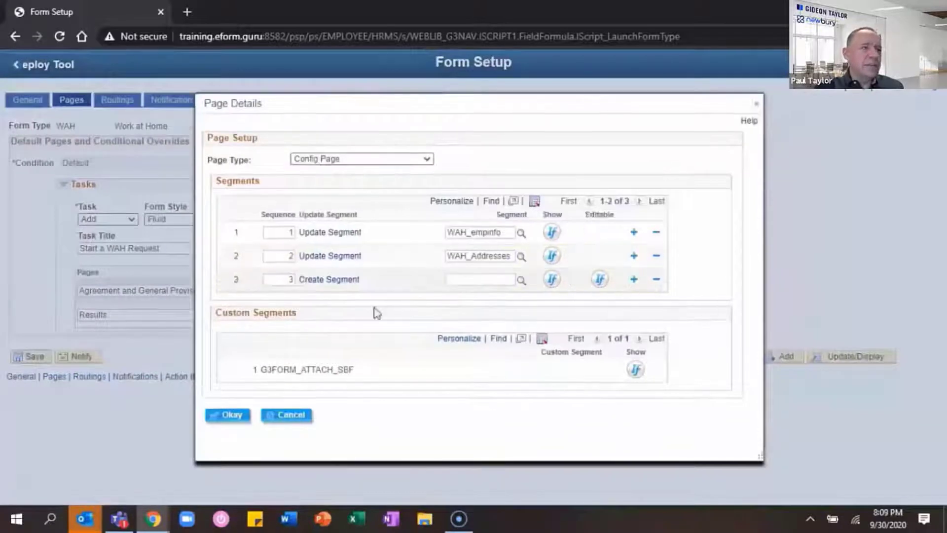
pyautogui.click(330, 282)
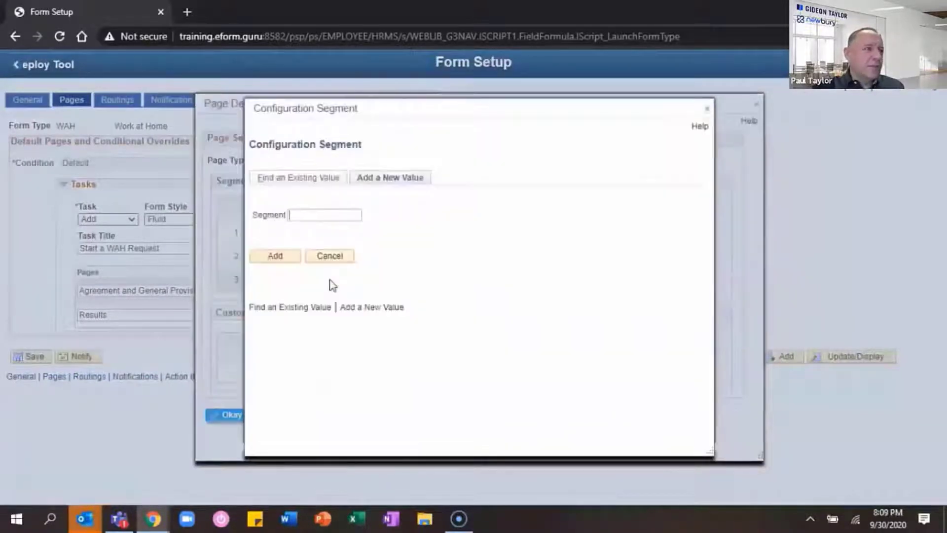
pyautogui.write('WAH_sch')
pyautogui.click(275, 256)
pyautogui.click(219, 235)
pyautogui.click(201, 298)
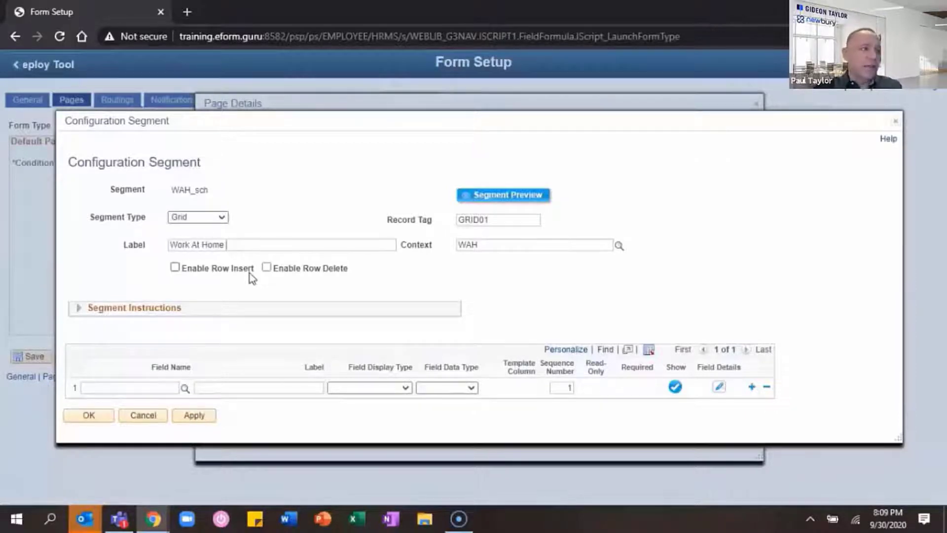
# Step: Finish the 'Work At Home Schedule' label and enable row insert and row delete
pyautogui.write('dule')
pyautogui.click(175, 267)
pyautogui.click(267, 258)
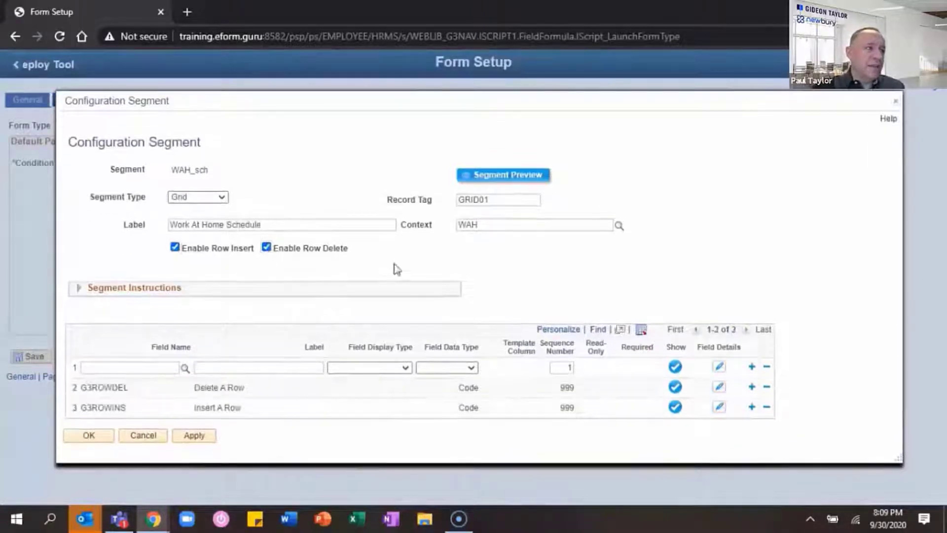
# Step: Add segment instructions noting the supervisor and Human Resources keep a copy, then apply and save the form
pyautogui.click(78, 297)
pyautogui.click(147, 410)
pyautogui.write("The employee's super")
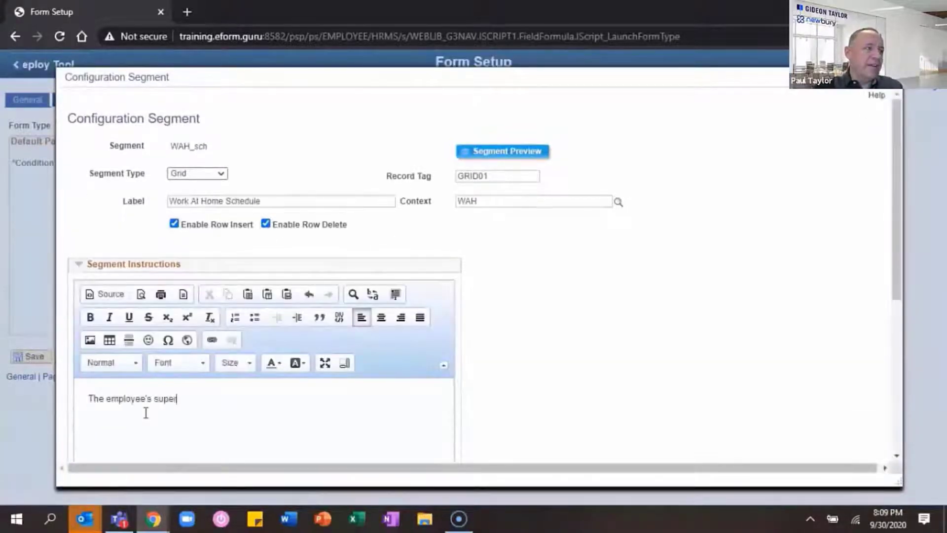
pyautogui.write("visor and Human Resources division will maintain a copy of the employee's WAH scheudle")
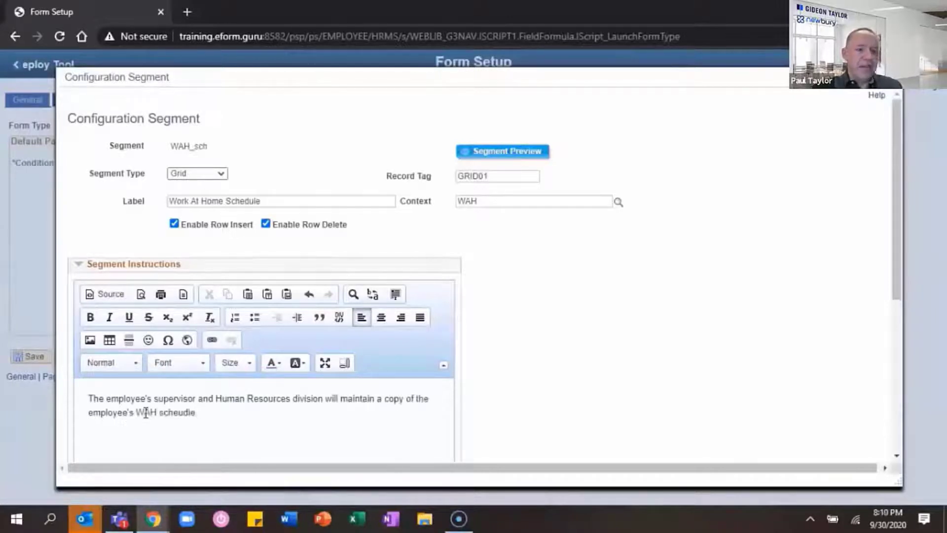
pyautogui.write("dule. Employee's time and attendance will be recorded as Work")
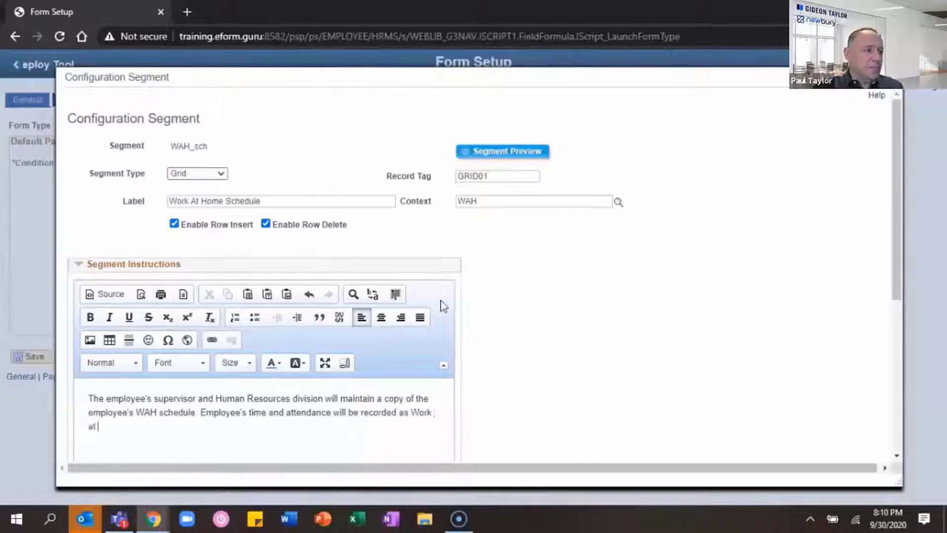
pyautogui.write(" Home. The employee's supervisor will certify the time and attendance for hours worked ")
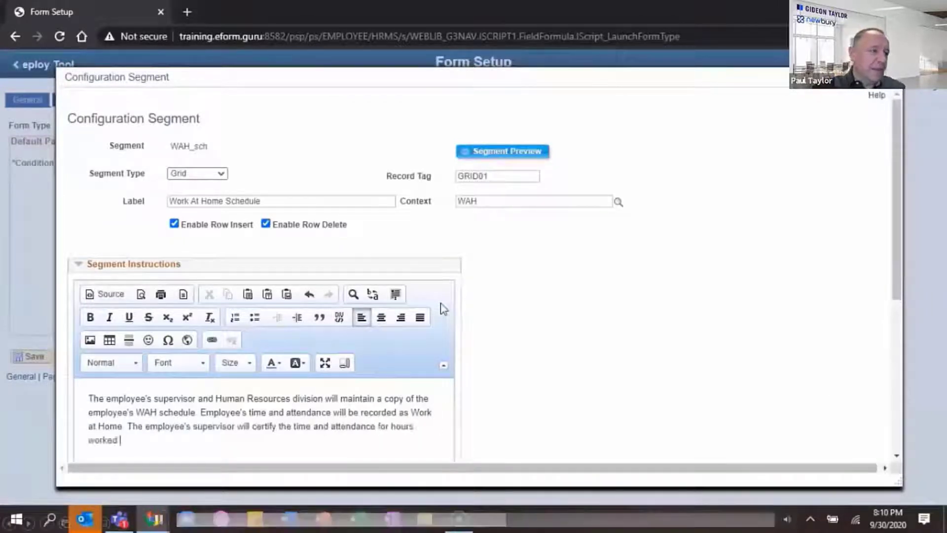
pyautogui.write('as standard policy.')
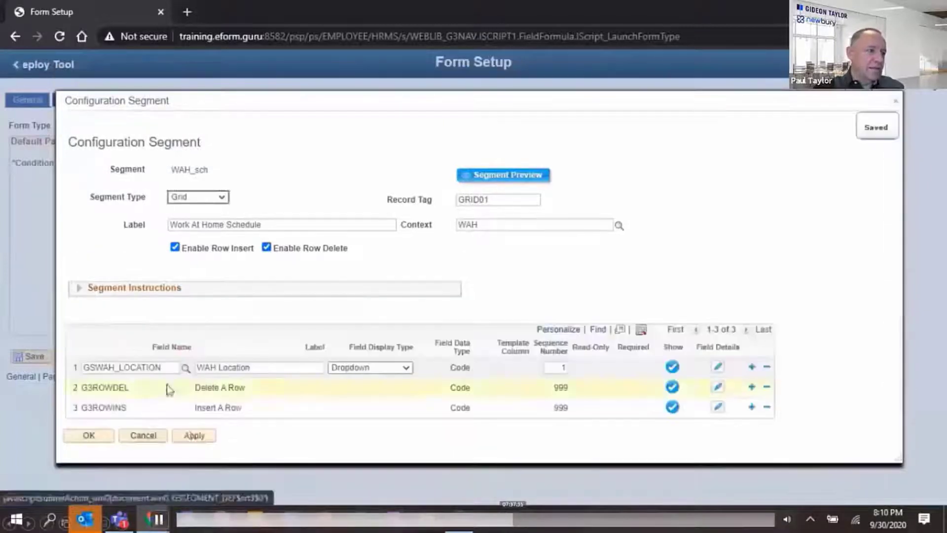
pyautogui.click(194, 435)
pyautogui.click(88, 436)
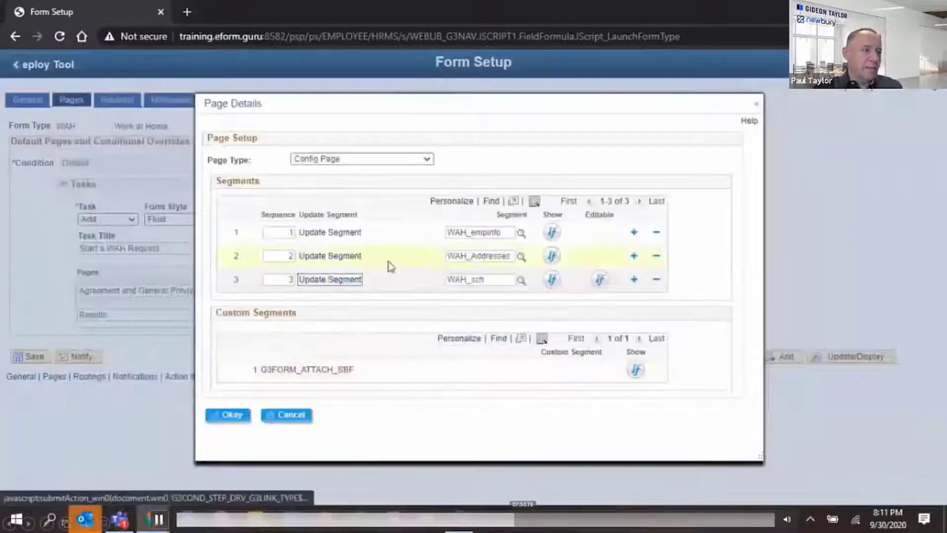
pyautogui.click(230, 415)
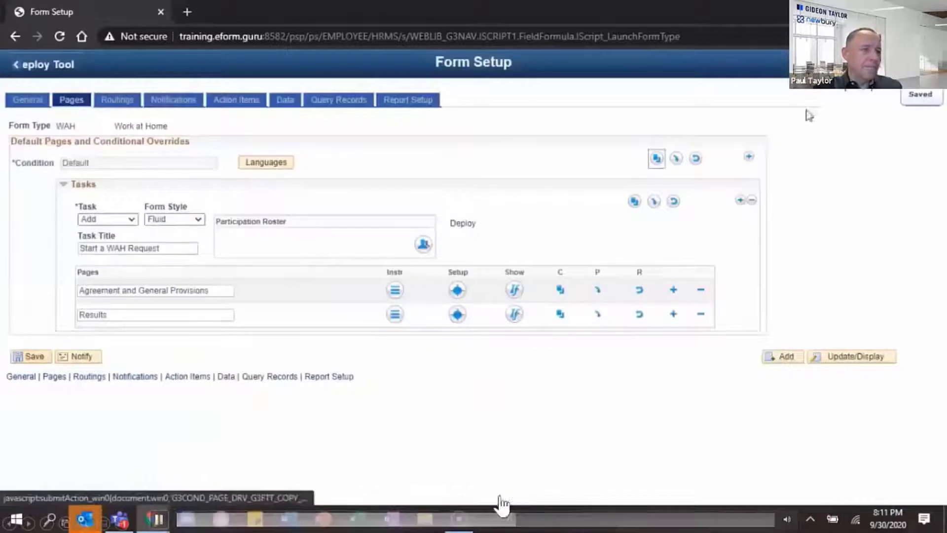
# Step: Go to PeopleTools Translate Values and open the GSWAH_LOCATION field
pyautogui.click(927, 63)
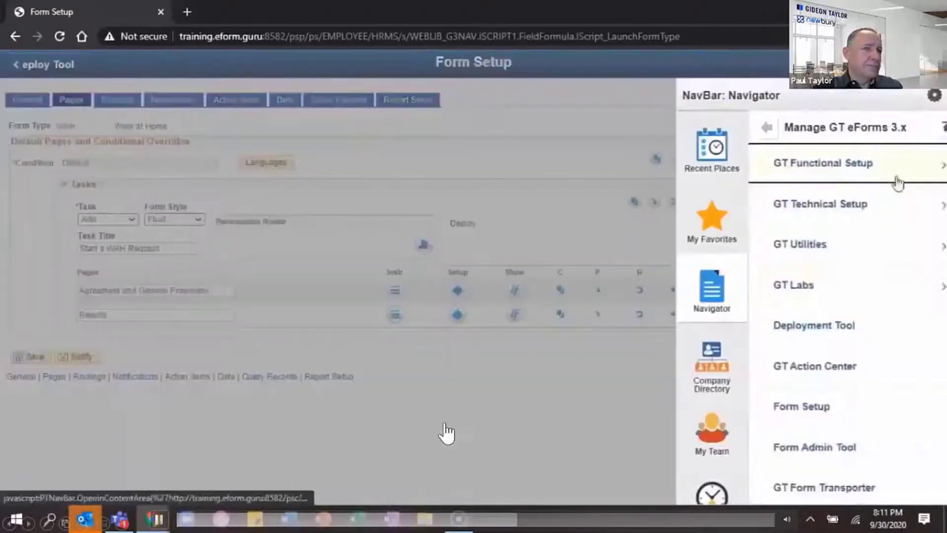
pyautogui.click(766, 127)
pyautogui.scroll(-5, 867, 338)
pyautogui.click(831, 389)
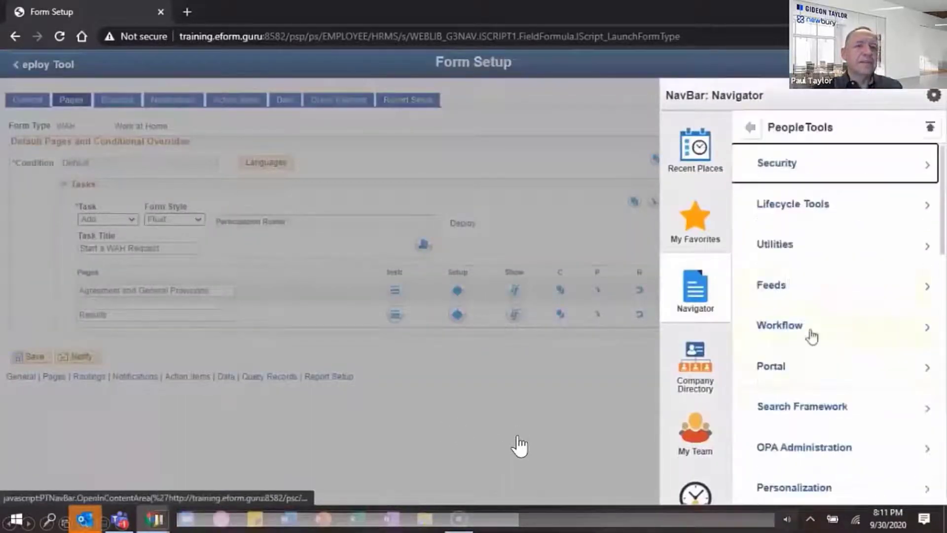
pyautogui.click(785, 259)
pyautogui.click(811, 179)
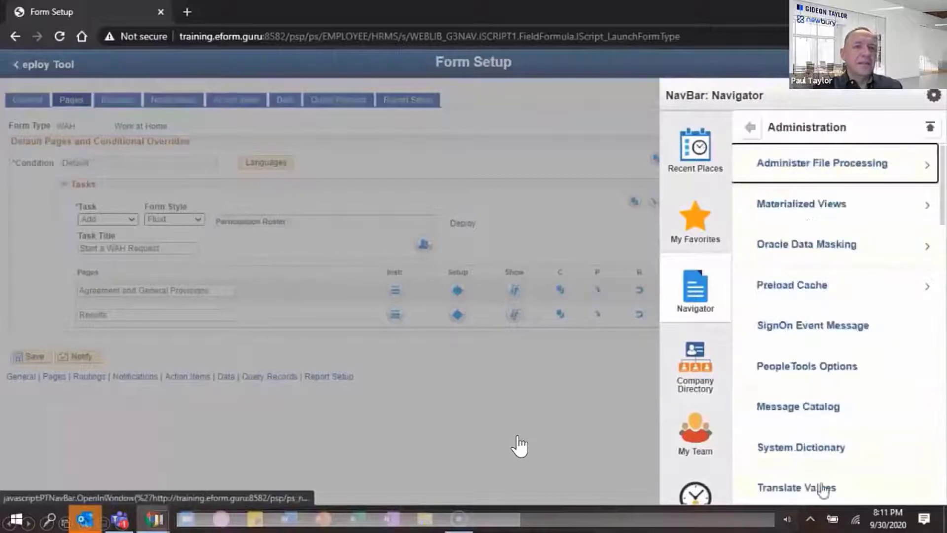
pyautogui.click(822, 489)
pyautogui.write('gswah')
pyautogui.press('Return')
pyautogui.click(74, 402)
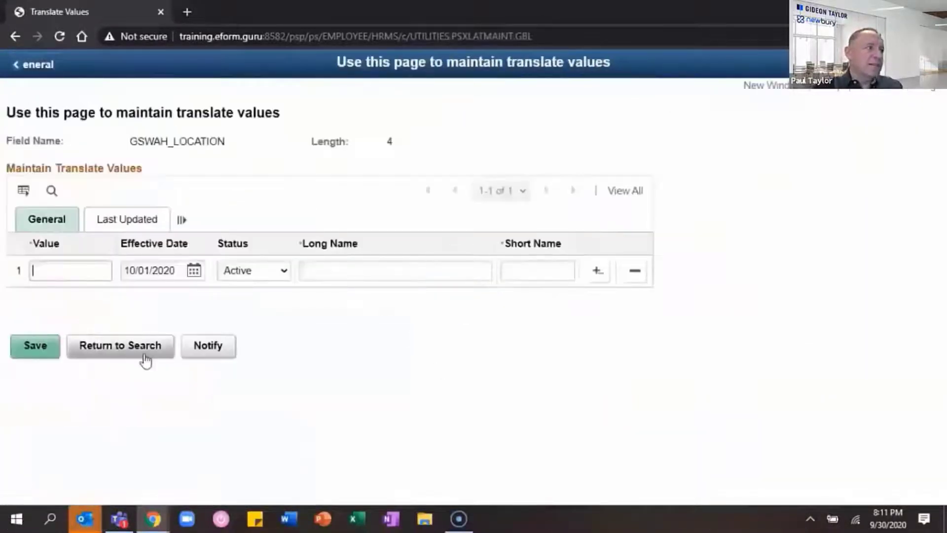
# Step: Add translate value OFF, effective 1/1/1900, 'Physical Office Location', short name 'Office'
pyautogui.write('OFF')
pyautogui.press('Tab')
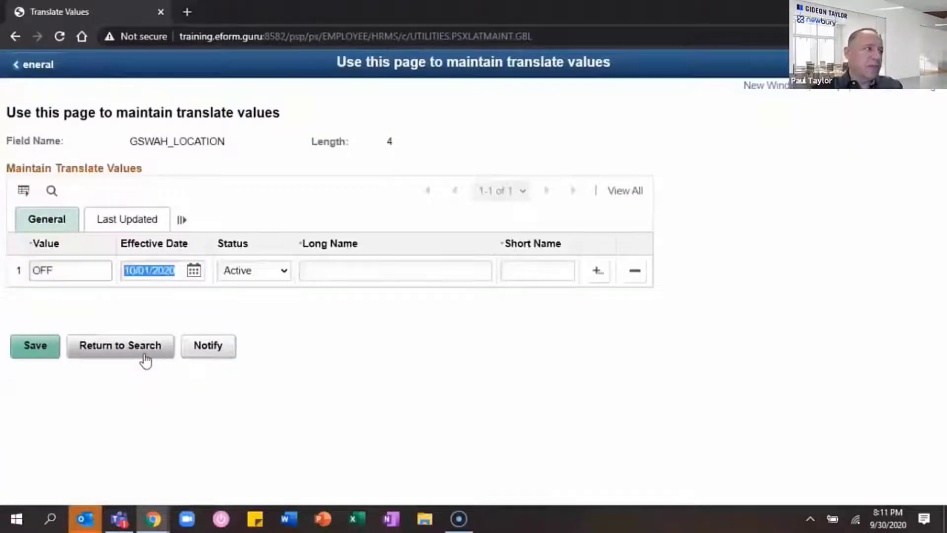
pyautogui.write('1')
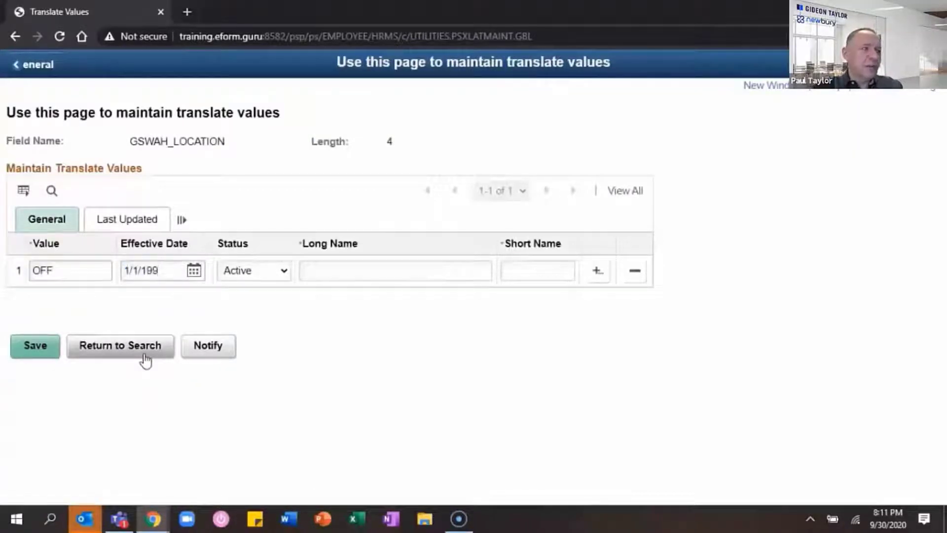
pyautogui.write('/1/1900')
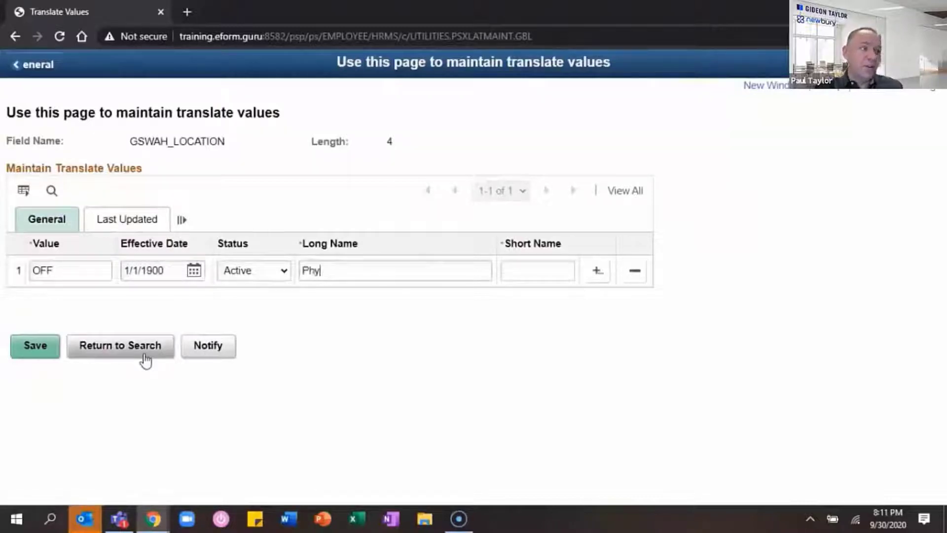
pyautogui.write('Physical Office Location')
pyautogui.press('Tab')
pyautogui.write('Office')
pyautogui.press('Tab')
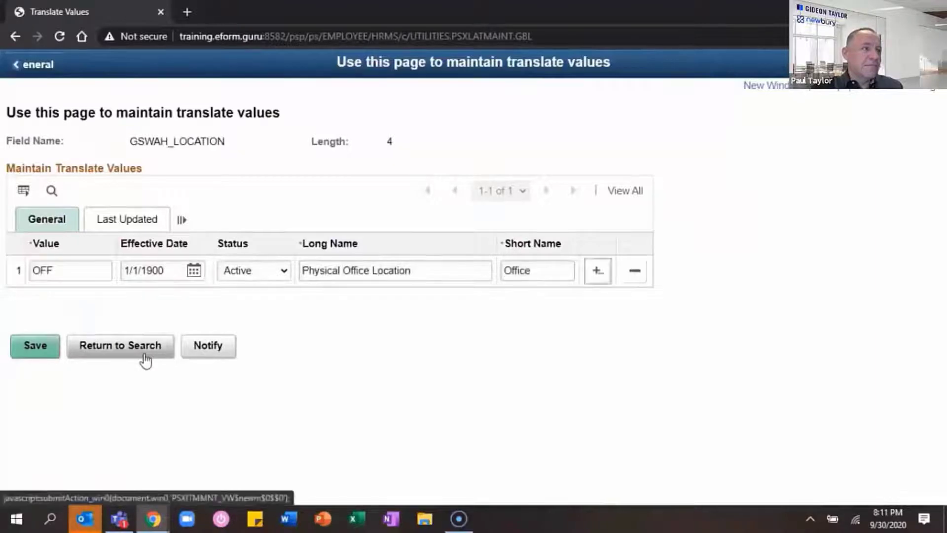
# Step: Add translate value WAH, effective 1/1/1900, 'Work at Home Location', short name 'WAH', and save
pyautogui.click(596, 273)
pyautogui.press('Return')
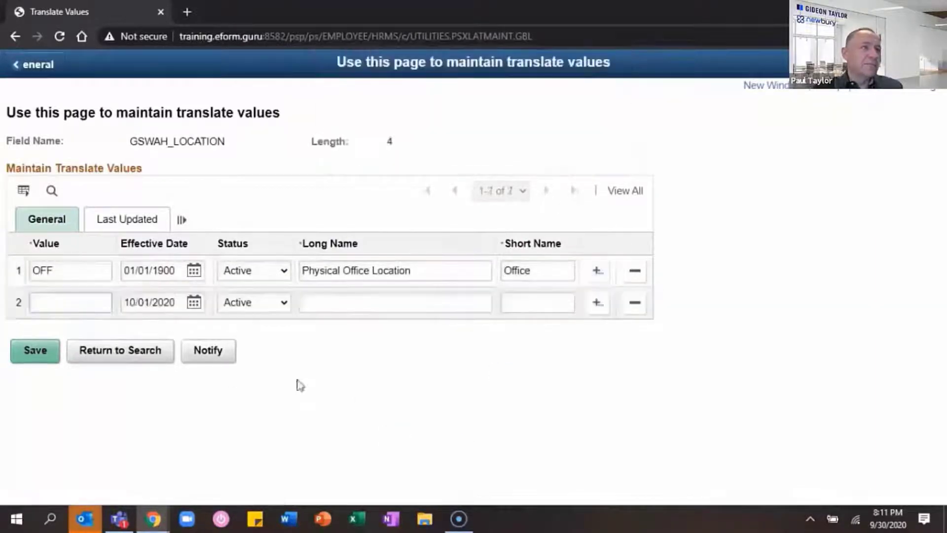
pyautogui.write('WAH')
pyautogui.press('Tab')
pyautogui.write('1/1/1900')
pyautogui.press('Tab')
pyautogui.press('Tab')
pyautogui.write('Work at Home')
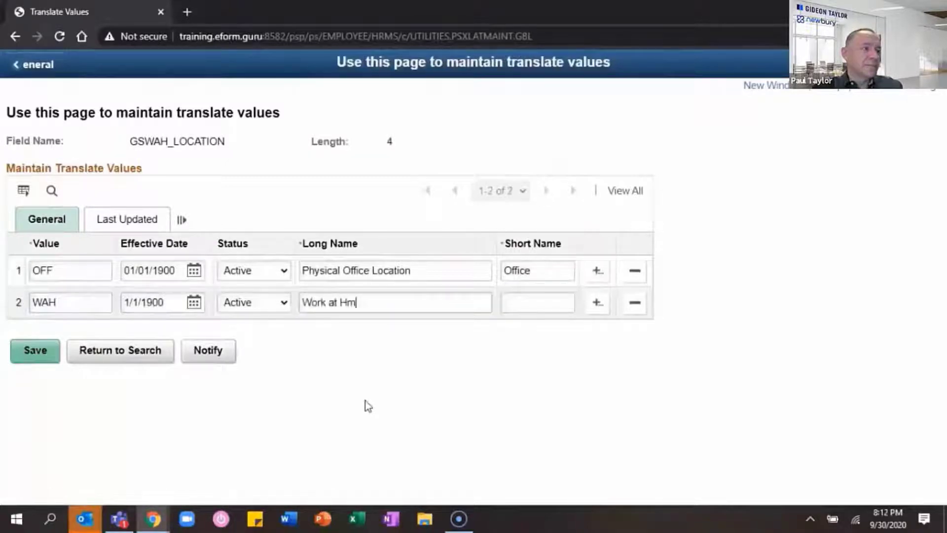
pyautogui.write(' Location')
pyautogui.press('Tab')
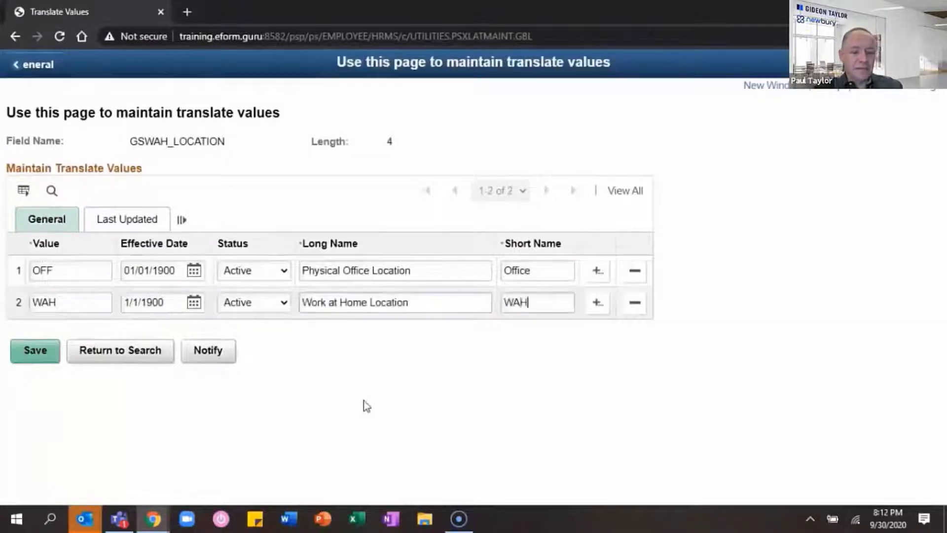
pyautogui.write('WAH')
pyautogui.click(30, 361)
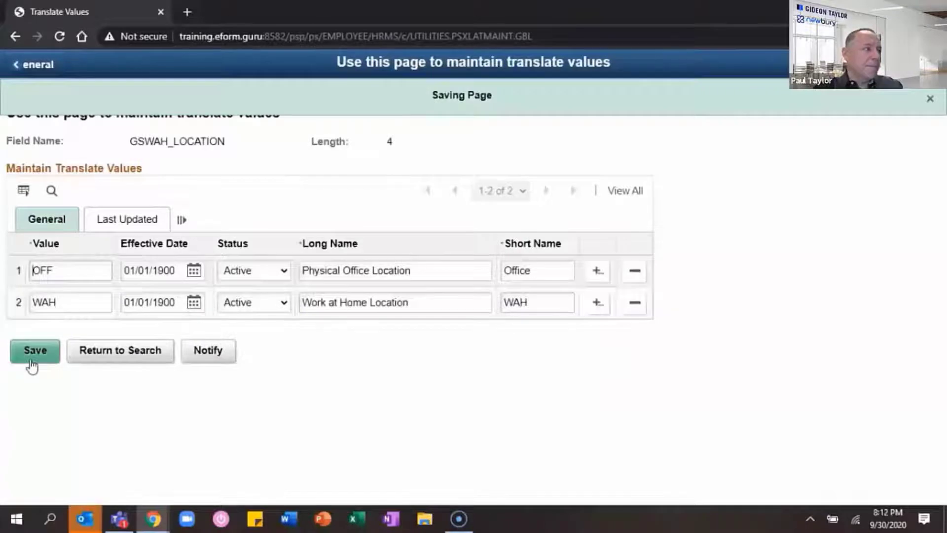
# Step: Open the WAH form's Work At Home Schedule segment configuration via Form Setup
pyautogui.click(933, 61)
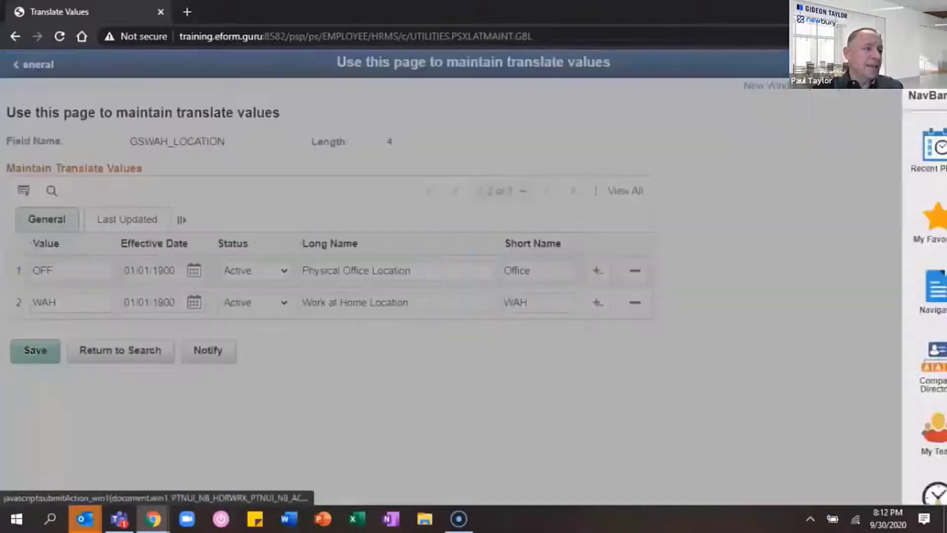
pyautogui.click(891, 179)
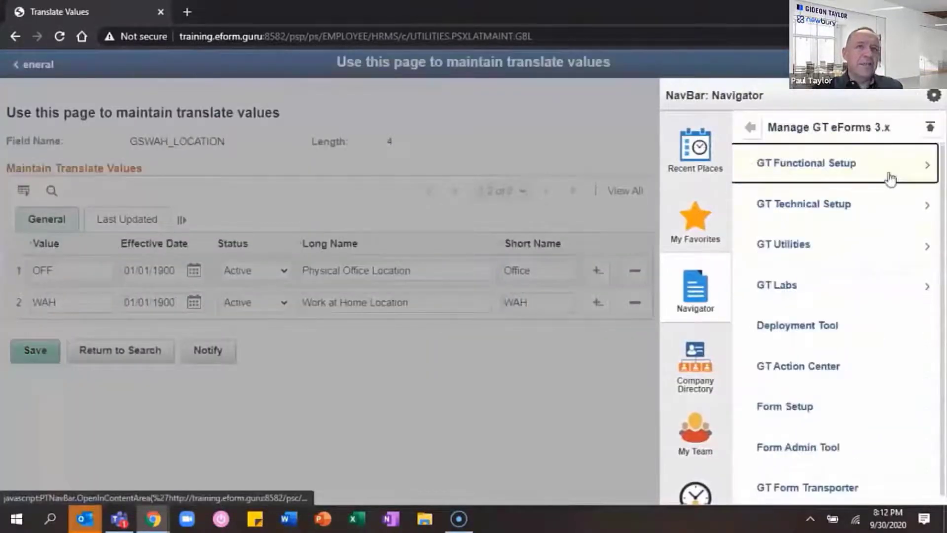
pyautogui.click(827, 413)
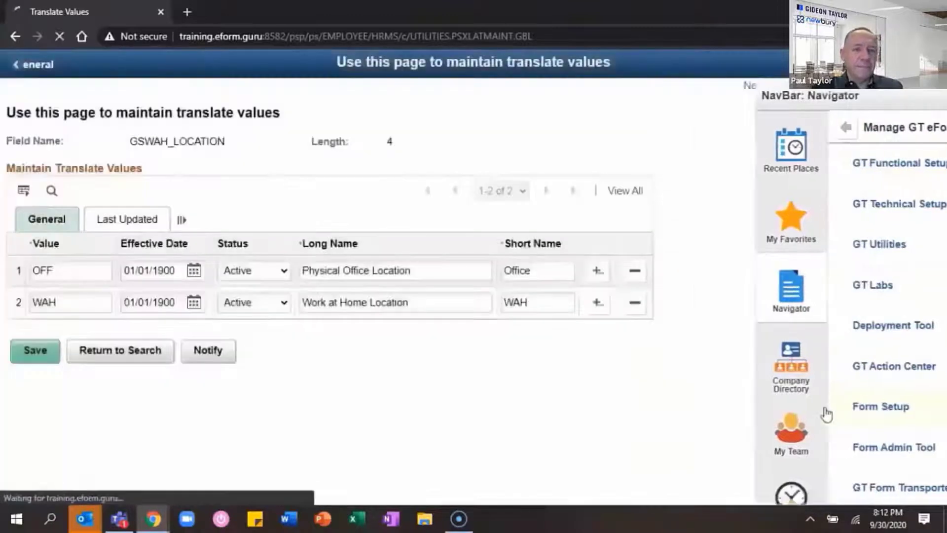
pyautogui.write('wah')
pyautogui.press('Return')
pyautogui.click(73, 101)
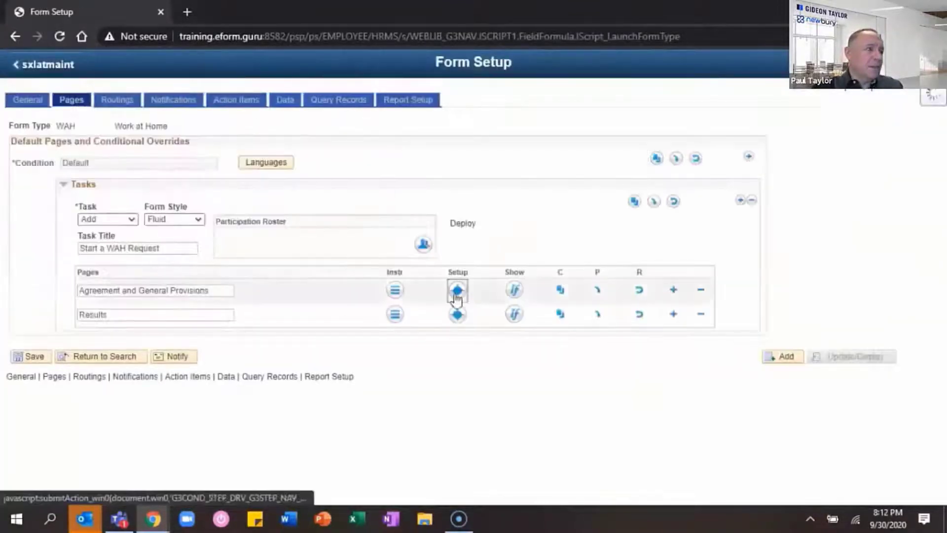
pyautogui.click(457, 290)
pyautogui.click(338, 282)
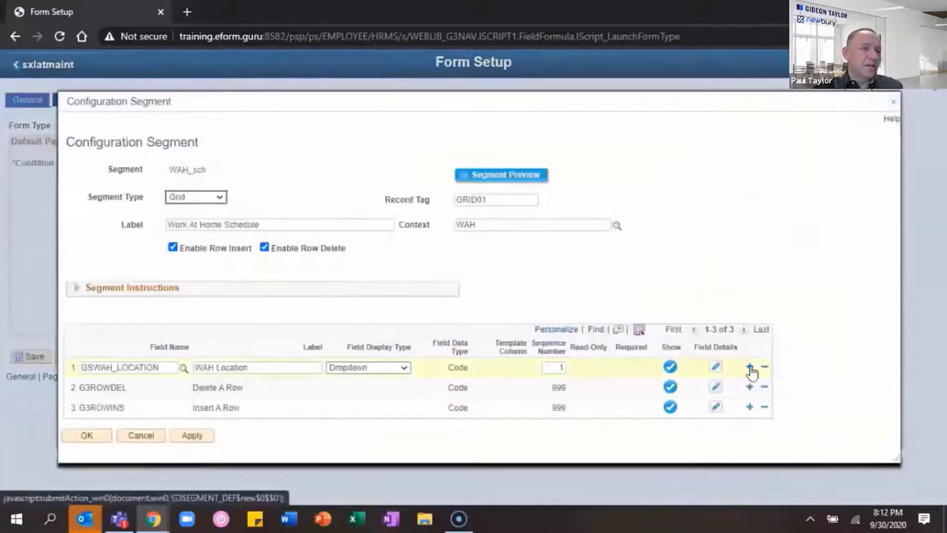
# Step: Insert a new field row and relabel row 1 as 'Work Location'
pyautogui.click(749, 367)
pyautogui.doubleClick(205, 368)
pyautogui.press('BackSpace')
pyautogui.click(194, 356)
pyautogui.write('Where')
pyautogui.press('BackSpace')
pyautogui.press('BackSpace')
pyautogui.press('BackSpace')
pyautogui.press('BackSpace')
pyautogui.press('BackSpace')
pyautogui.press('BackSpace')
pyautogui.write('Work')
# Step: Set row 2's field to DAYOFWK using the field name lookup
pyautogui.click(154, 377)
pyautogui.write('Da')
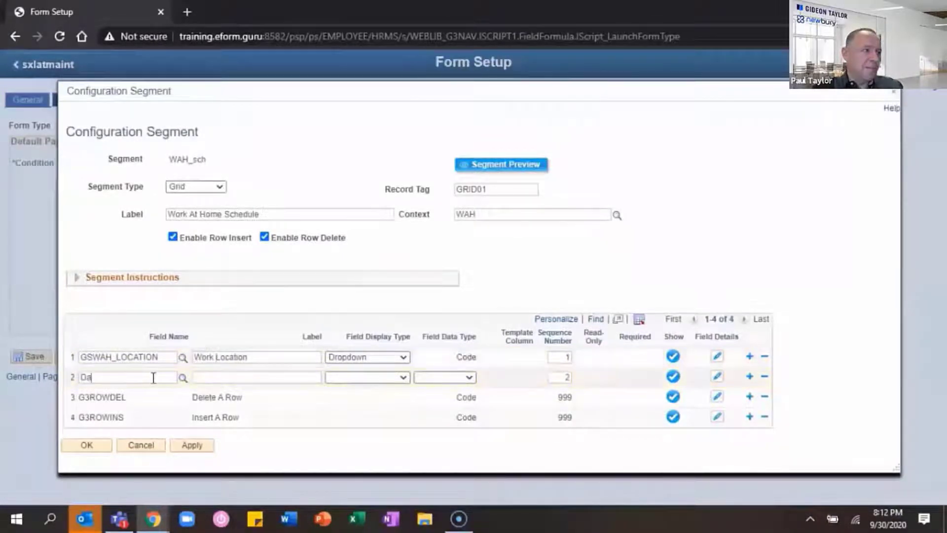
pyautogui.write('y')
pyautogui.press('Tab')
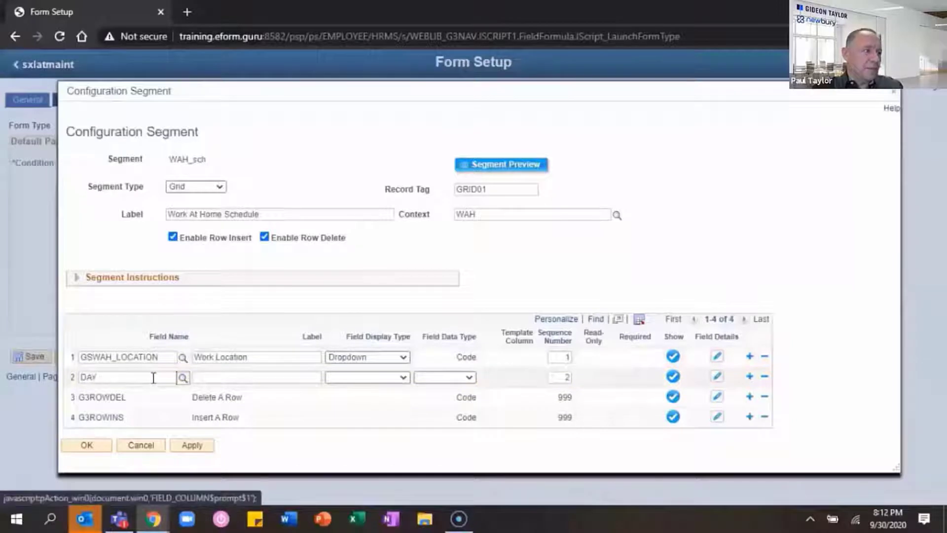
pyautogui.click(183, 378)
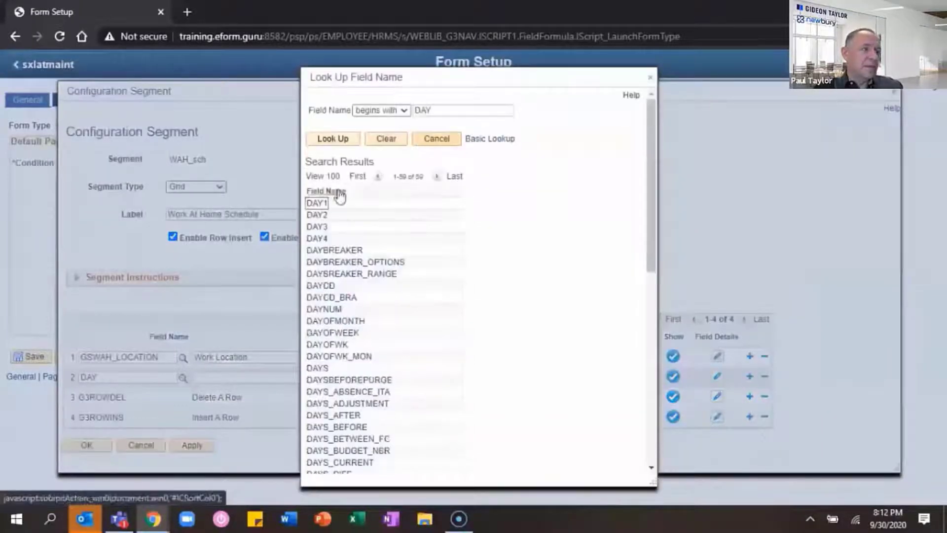
pyautogui.click(339, 347)
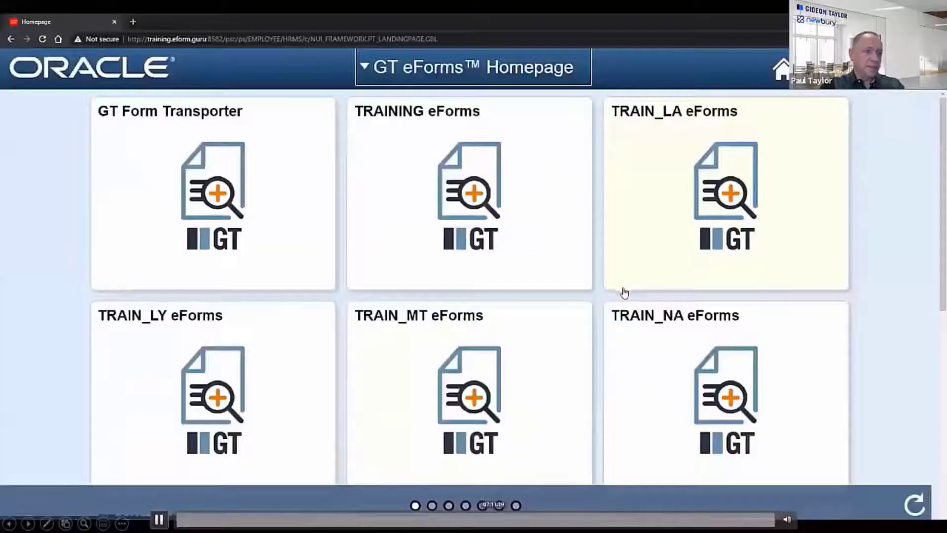
pyautogui.press('Right')
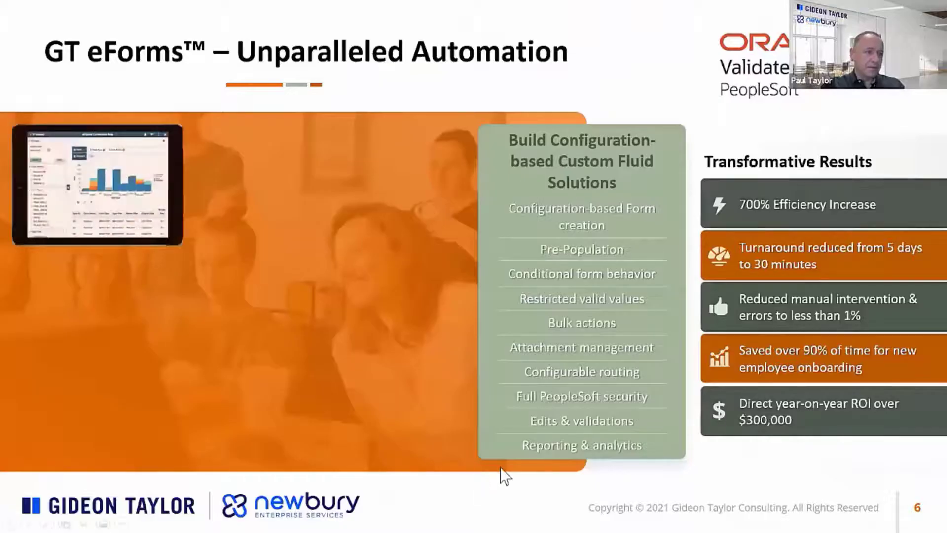
pyautogui.press('Right')
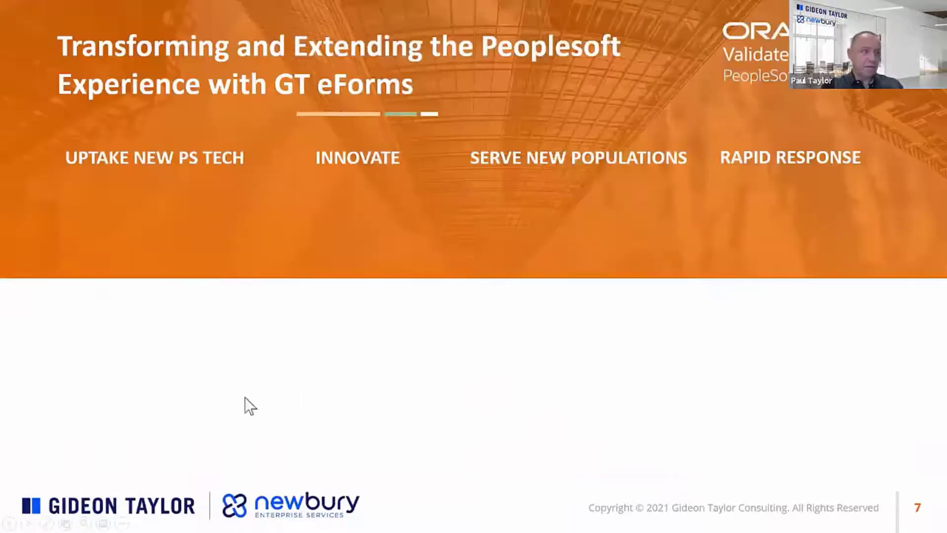
pyautogui.press('Left')
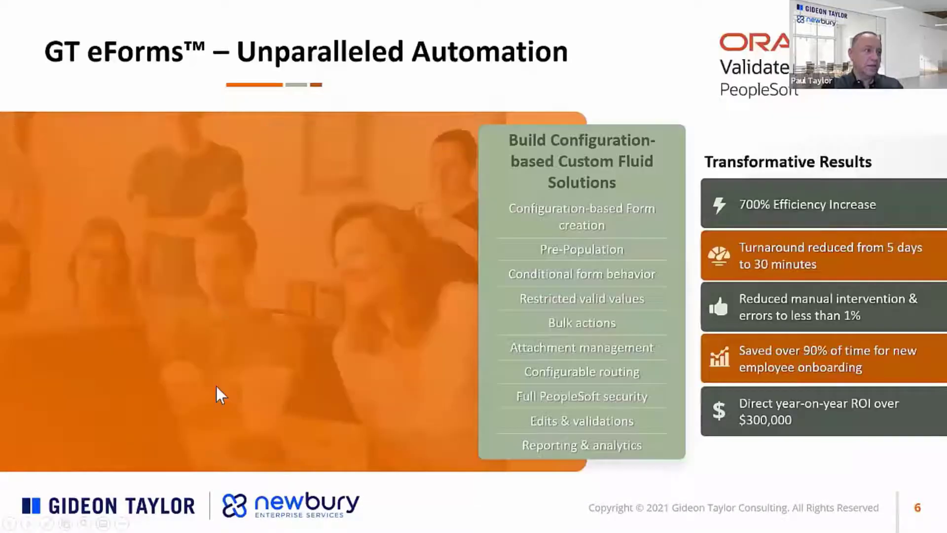
pyautogui.press('Left')
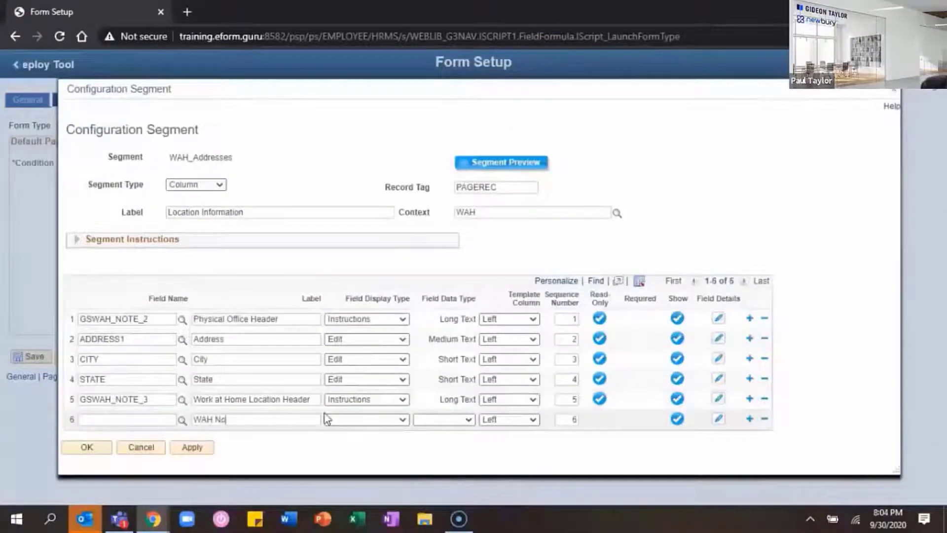
# Step: Make GSWAH_NOTE_4 an Instructions field and type the safe-working-conditions disclaimer text
pyautogui.click(386, 420)
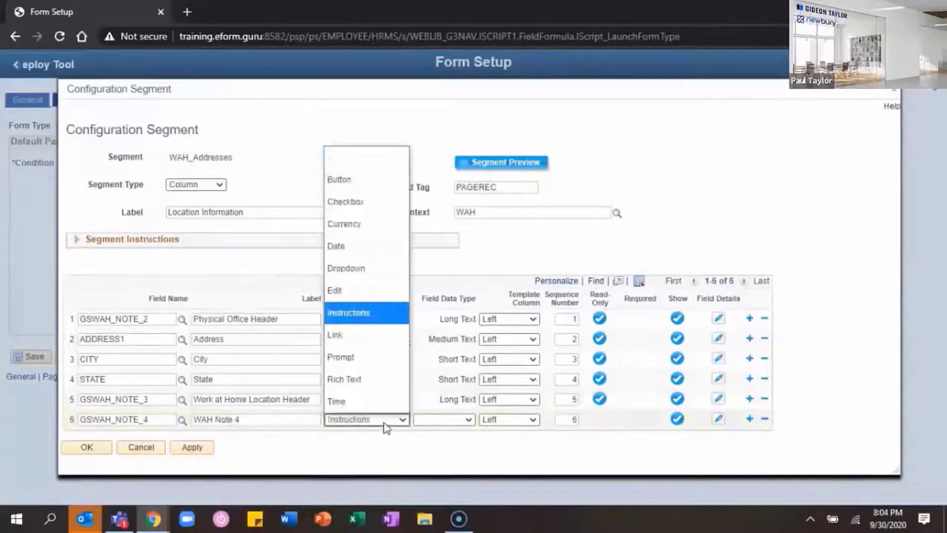
pyautogui.click(387, 422)
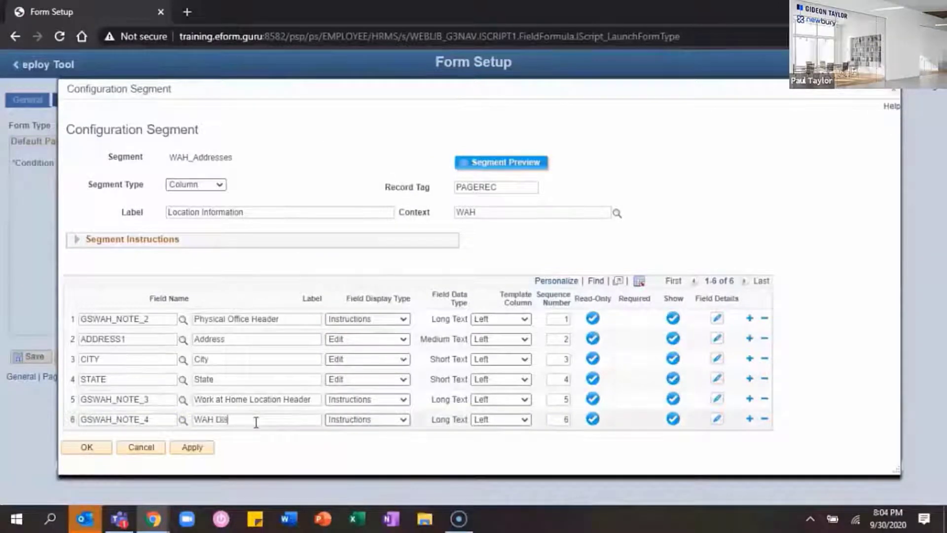
pyautogui.click(718, 420)
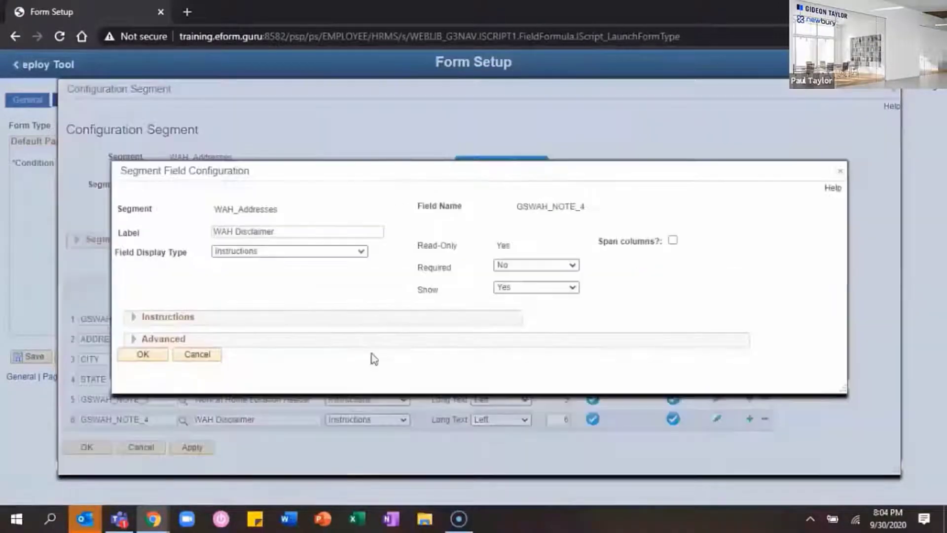
pyautogui.click(131, 320)
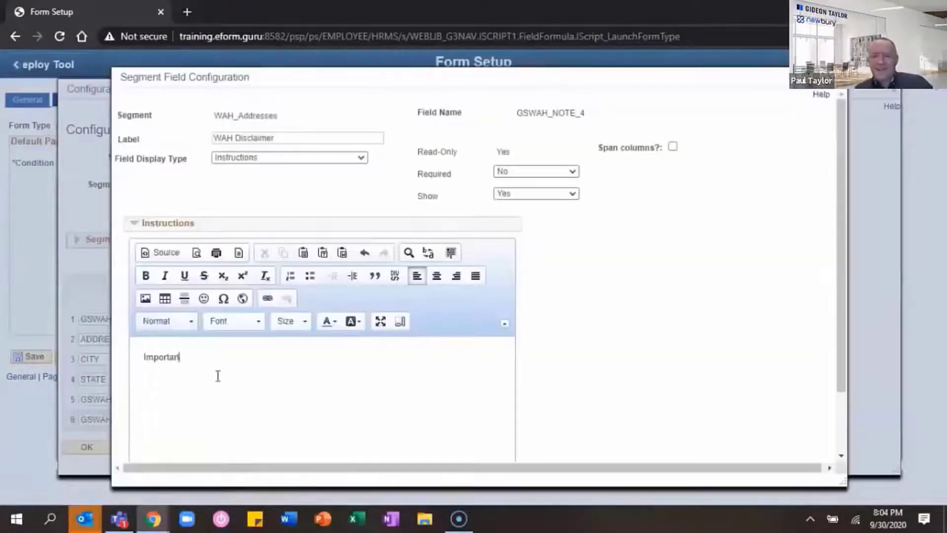
pyautogui.write('owledges that he/she ')
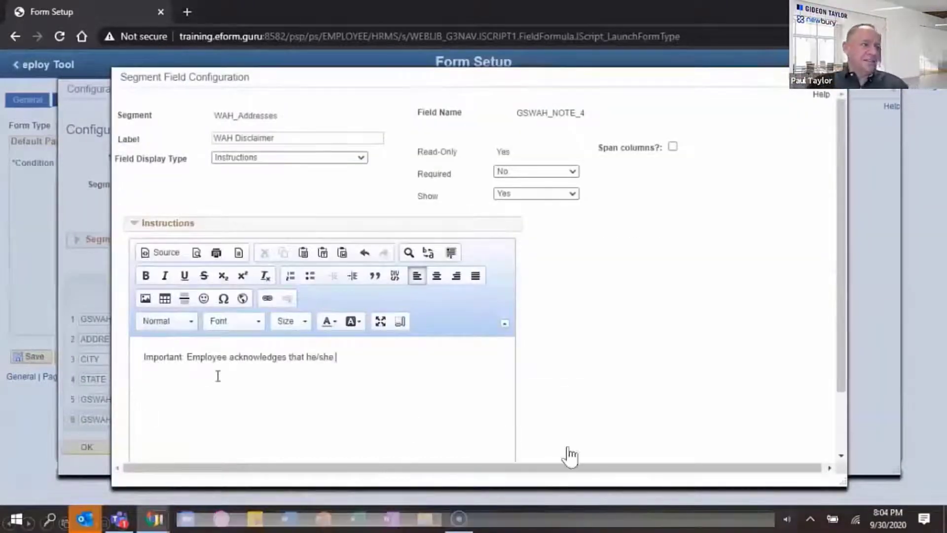
pyautogui.write('will maintain safe working conditions at ')
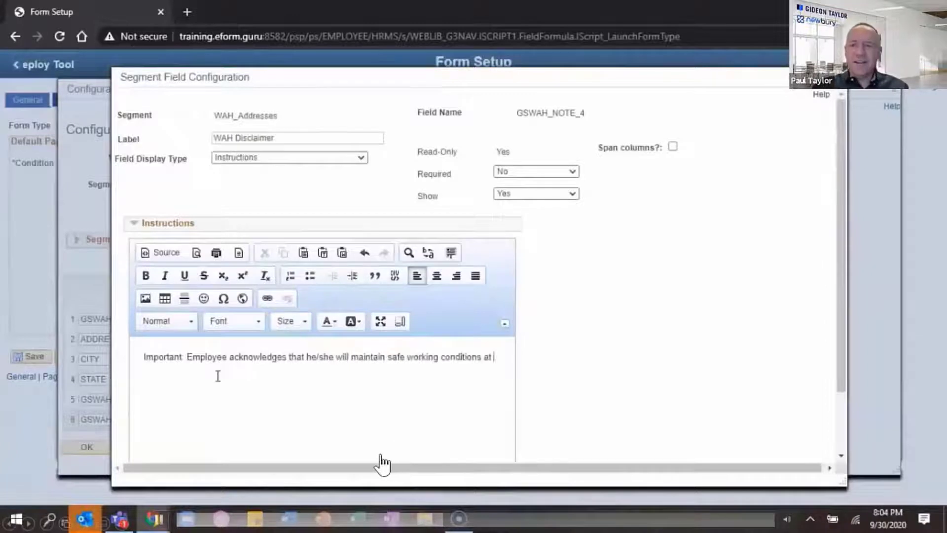
pyautogui.write('their home or approved alternative worksite and worksite will comply with all Information')
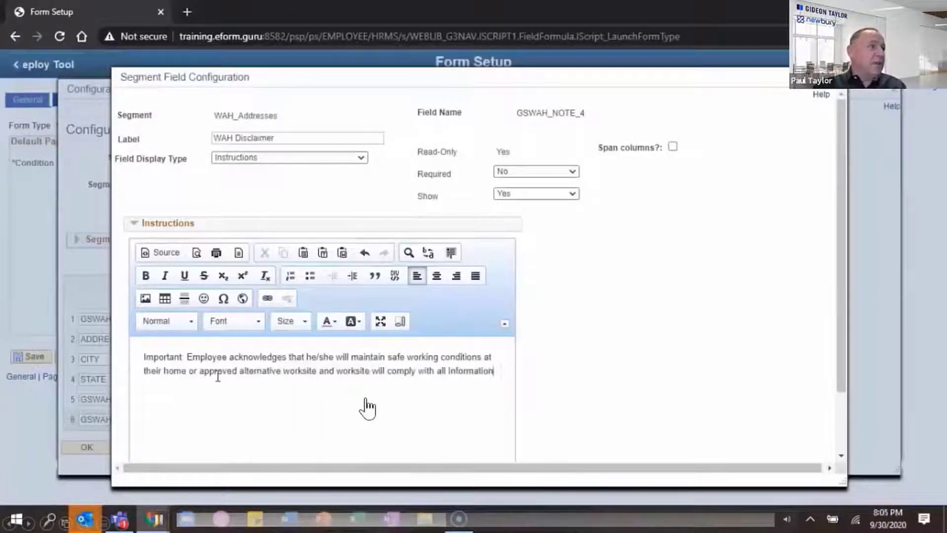
pyautogui.write(' Security Policies')
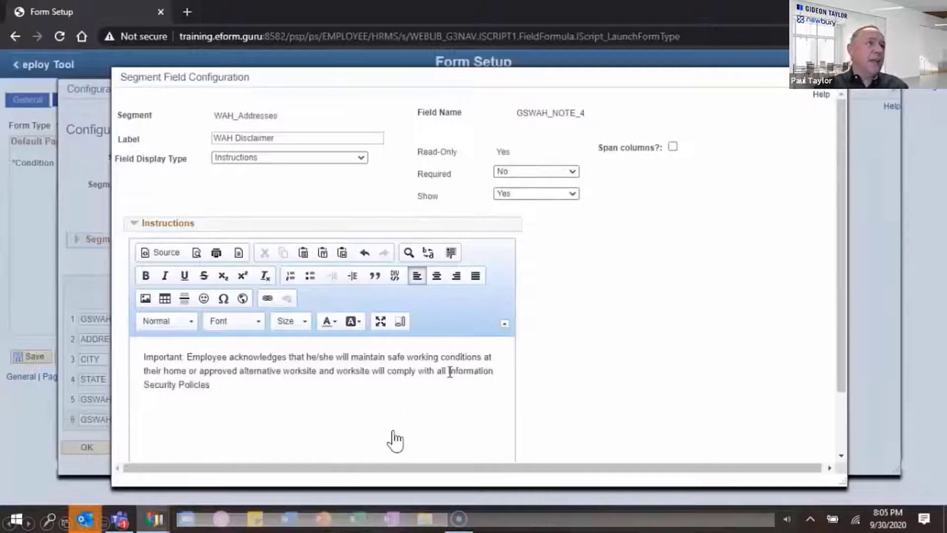
# Step: Link 'Information Security Policies' to urlforpolicies.com, opening in a new window
pyautogui.moveTo(450, 371); pyautogui.dragTo(210, 386)
pyautogui.click(267, 298)
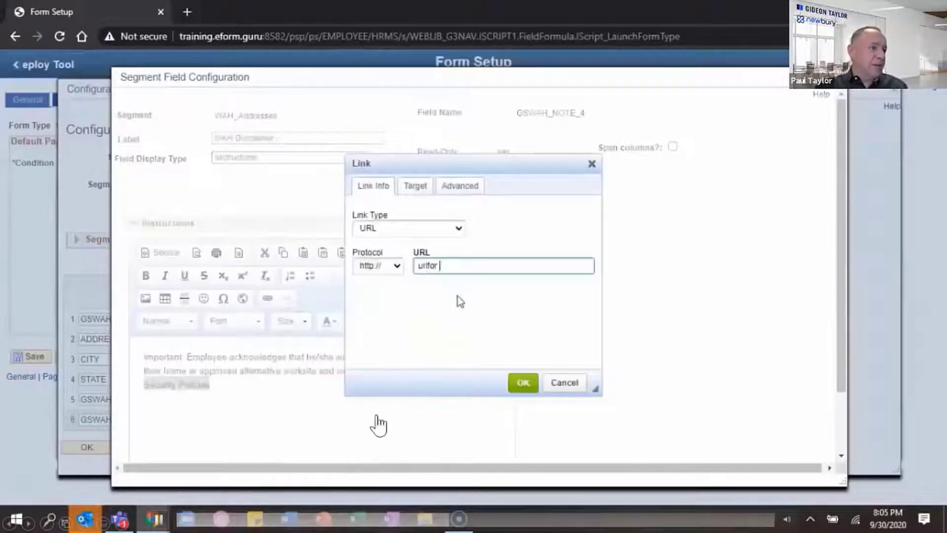
pyautogui.write('urlforpolicies.com')
pyautogui.click(417, 187)
pyautogui.click(434, 232)
pyautogui.click(425, 269)
pyautogui.click(522, 383)
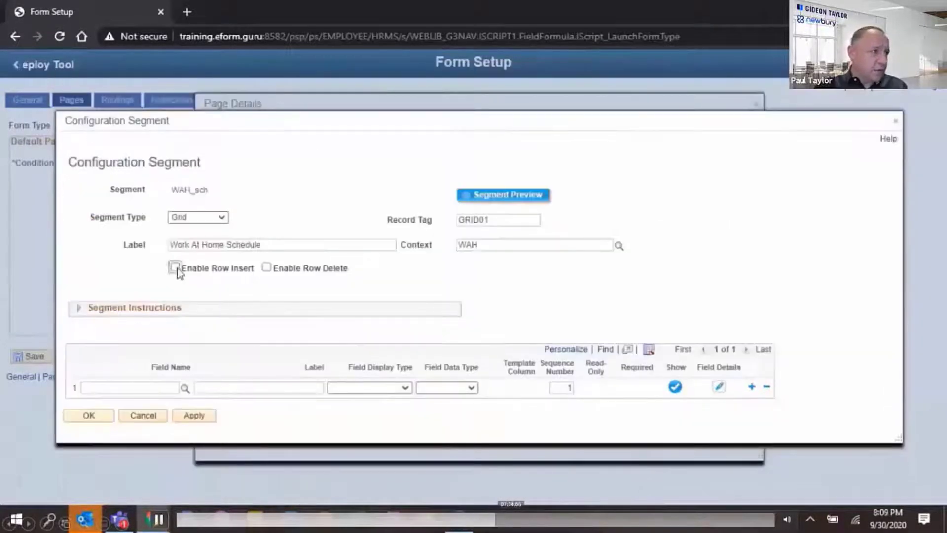
# Step: Allow grid row inserts and reopen the Work At Home Schedule segment configuration
pyautogui.click(175, 267)
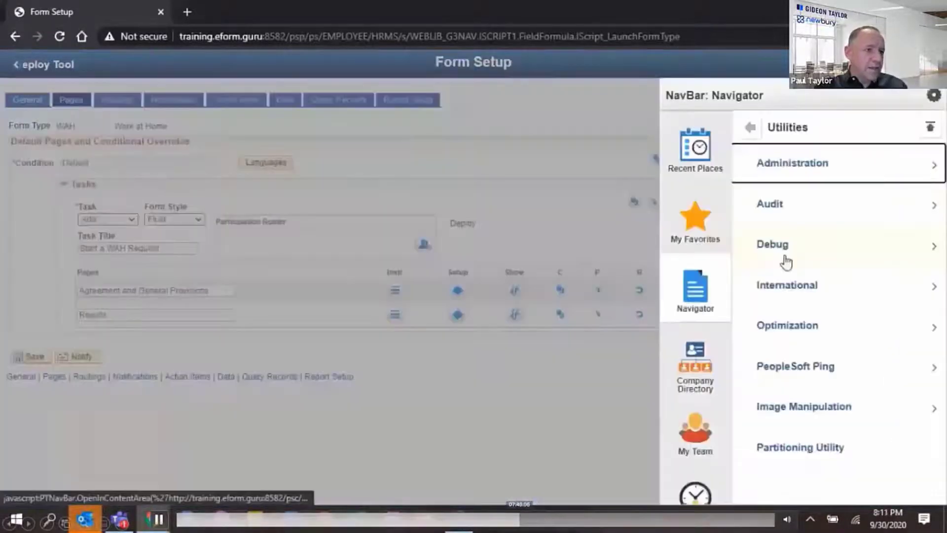
pyautogui.click(758, 172)
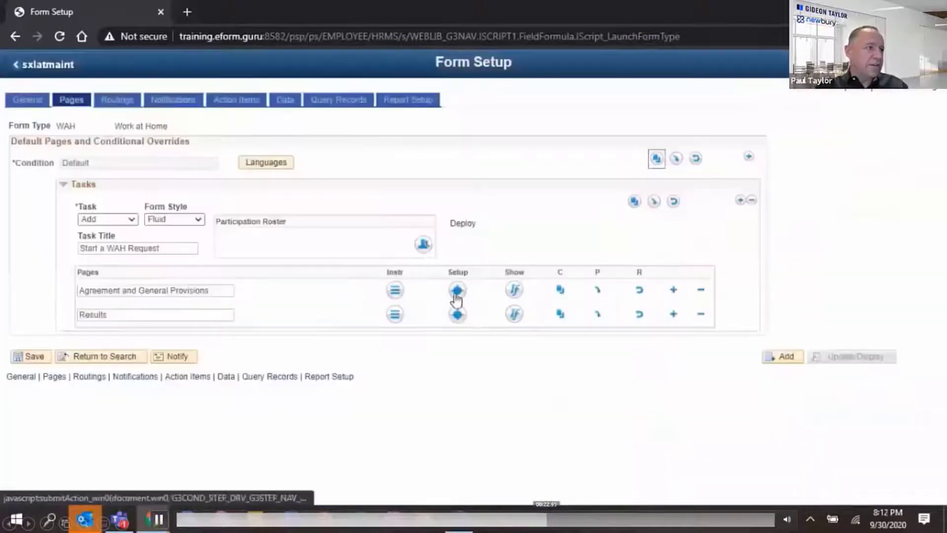
pyautogui.click(457, 291)
pyautogui.click(339, 281)
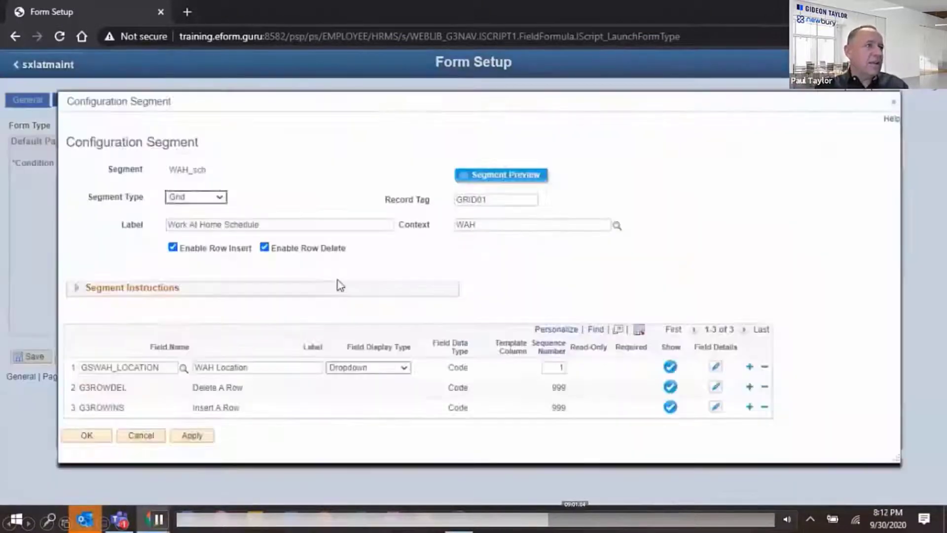
# Step: Insert a new row 2 and set its field to DAYOFWK via the day lookup
pyautogui.click(749, 367)
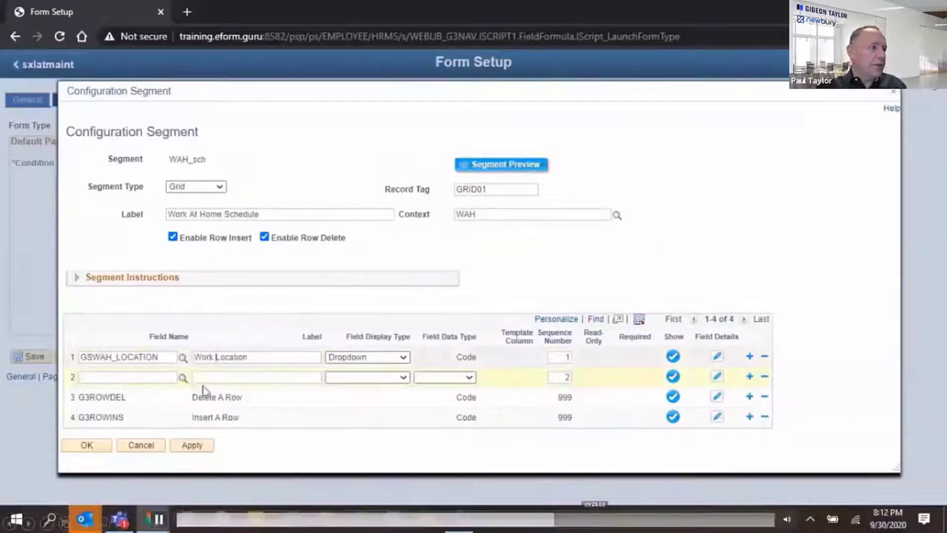
pyautogui.click(153, 378)
pyautogui.press('Tab')
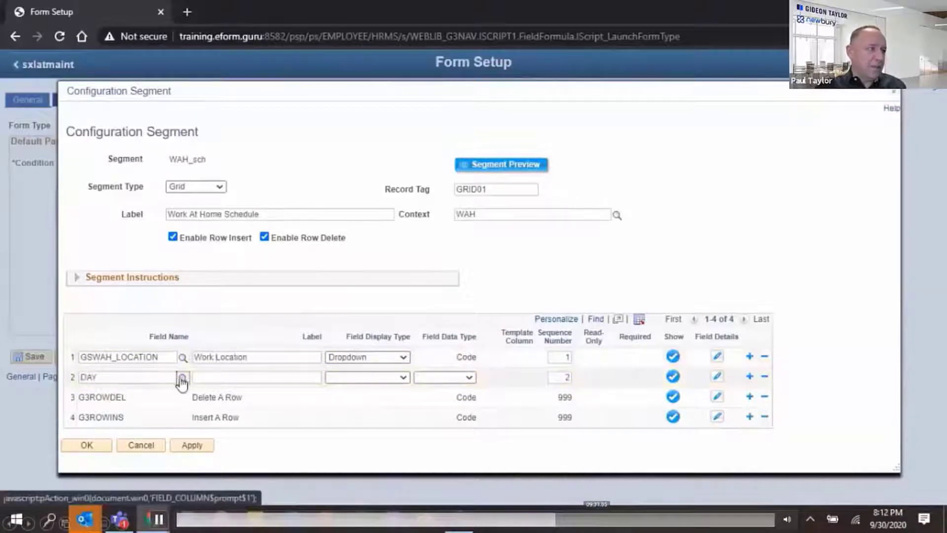
pyautogui.click(181, 379)
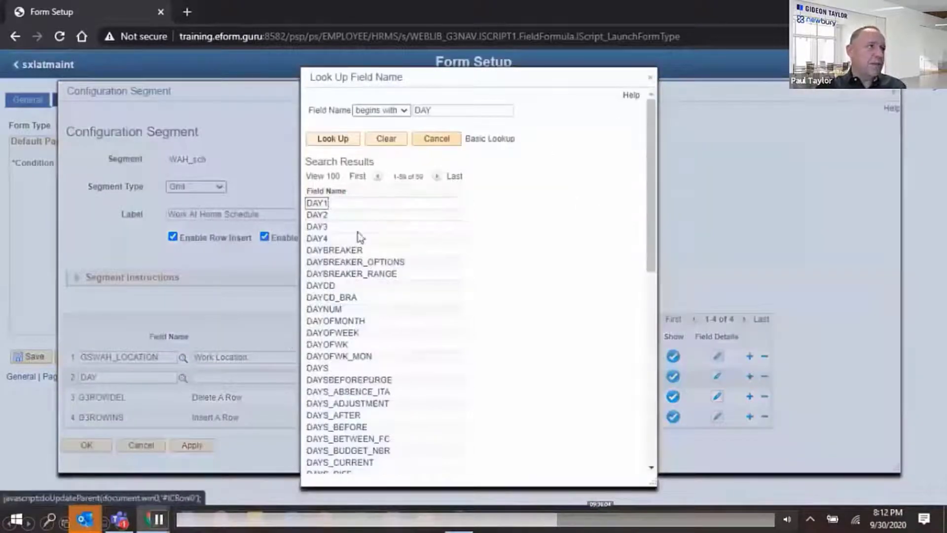
pyautogui.click(340, 348)
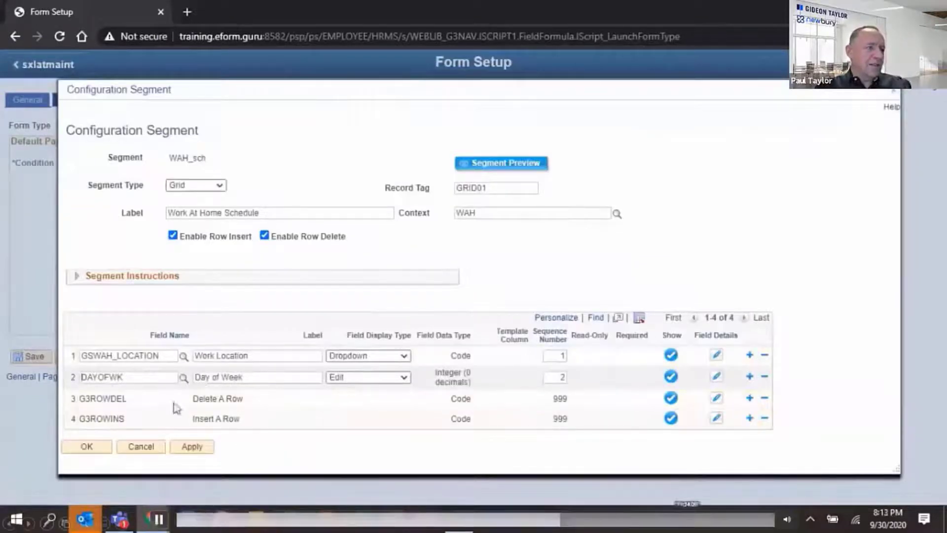
pyautogui.click(183, 378)
pyautogui.write('day')
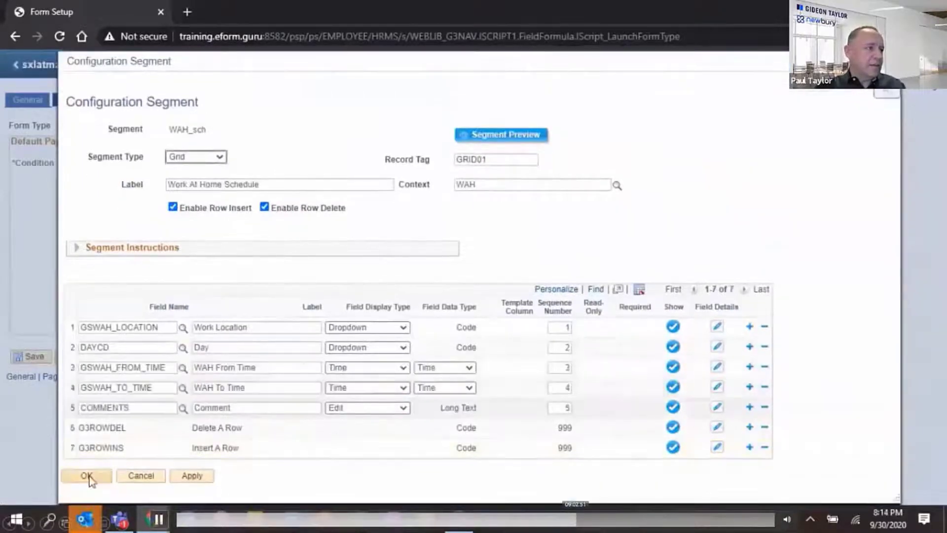
# Step: Relabel a field with 'Schedule' and save the WAH_sch grid segment configuration
pyautogui.click(84, 476)
pyautogui.click(331, 281)
pyautogui.write('Schedule')
pyautogui.press('Delete')
pyautogui.press('Delete')
pyautogui.press('Delete')
pyautogui.press('Delete')
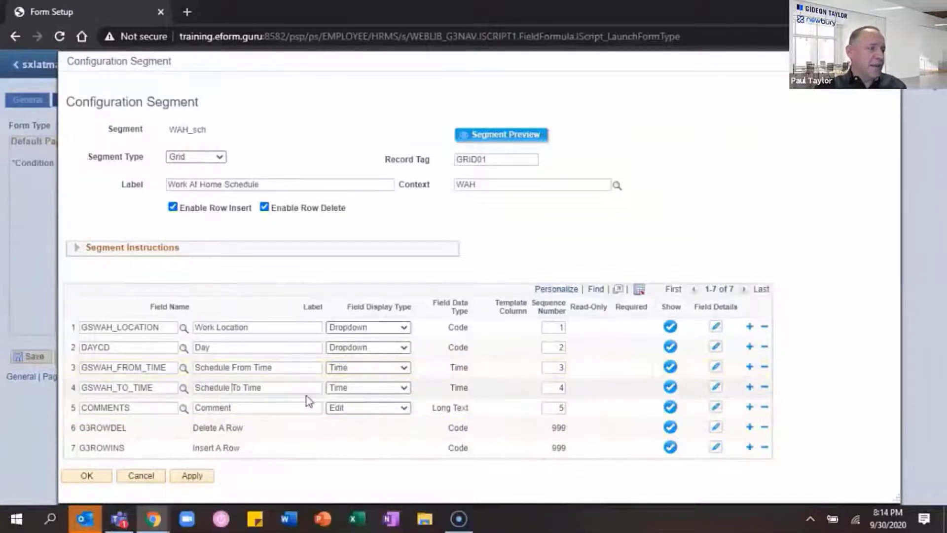
pyautogui.click(96, 475)
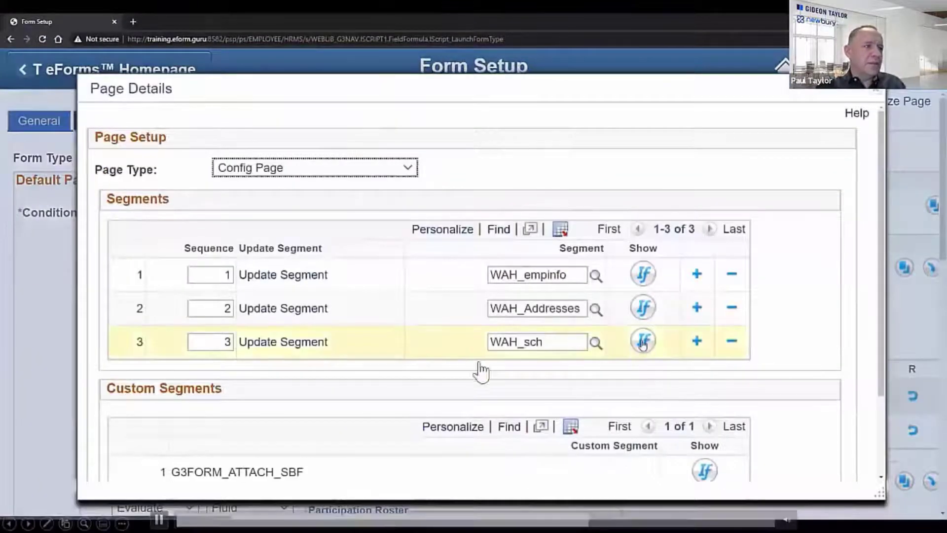
# Step: Give WAH_sch a display condition: PAGEREC:GSWAH_STATE is Not Empty
pyautogui.click(643, 343)
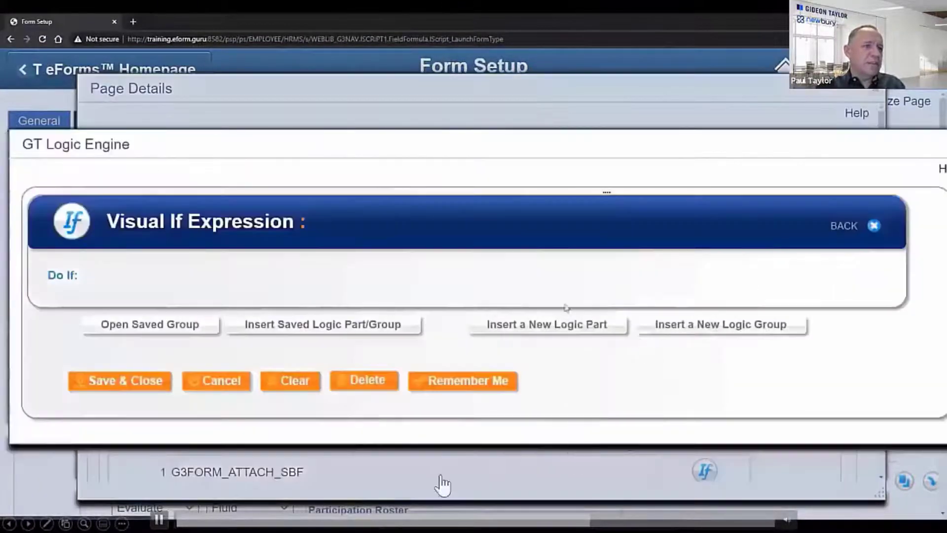
pyautogui.click(568, 323)
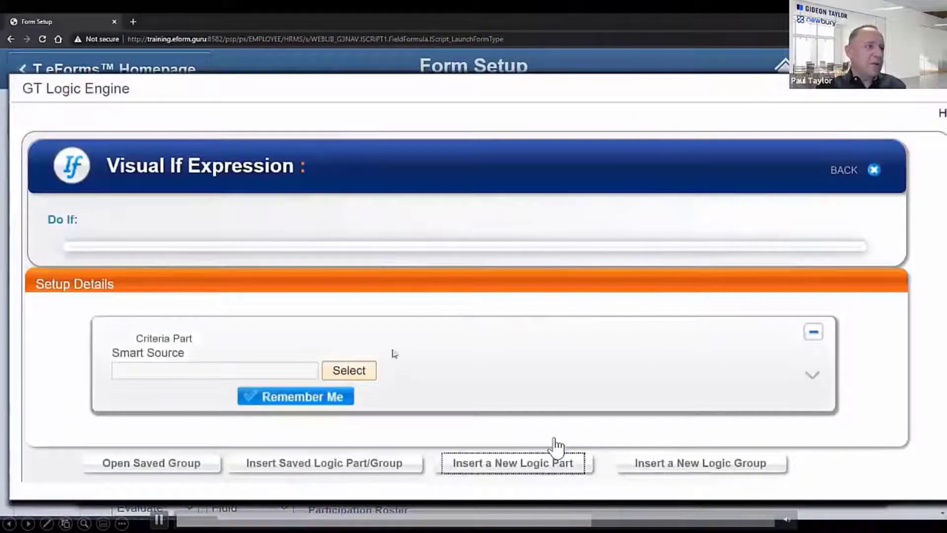
pyautogui.click(364, 371)
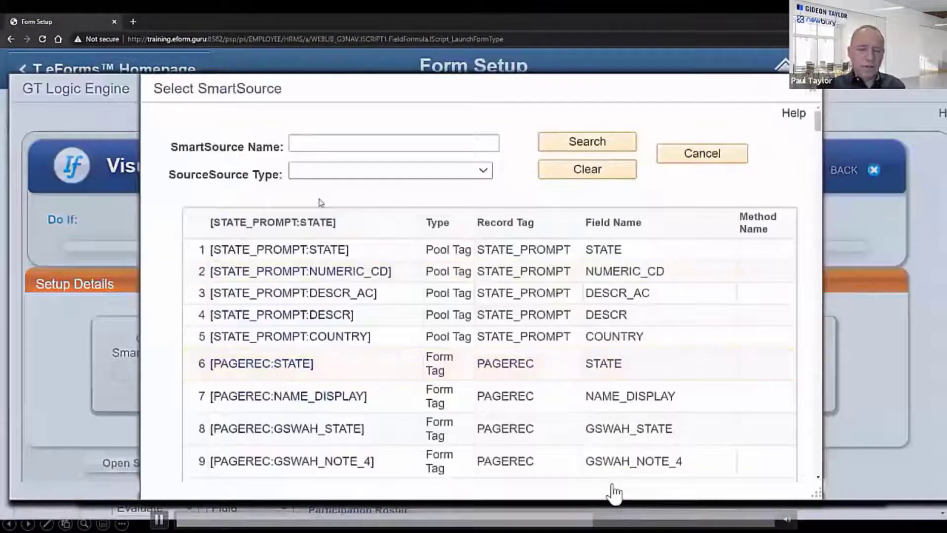
pyautogui.write('GSWAH_STATE')
pyautogui.press('Return')
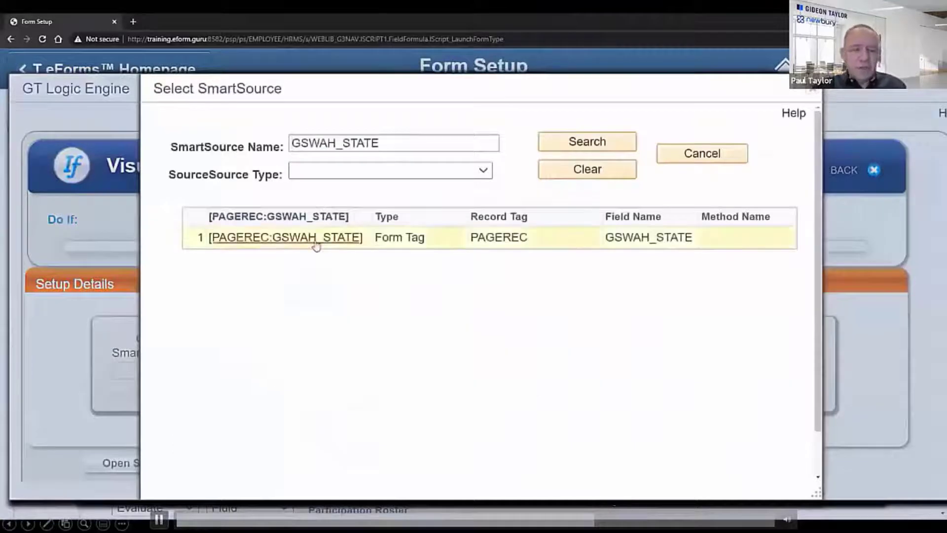
pyautogui.click(315, 239)
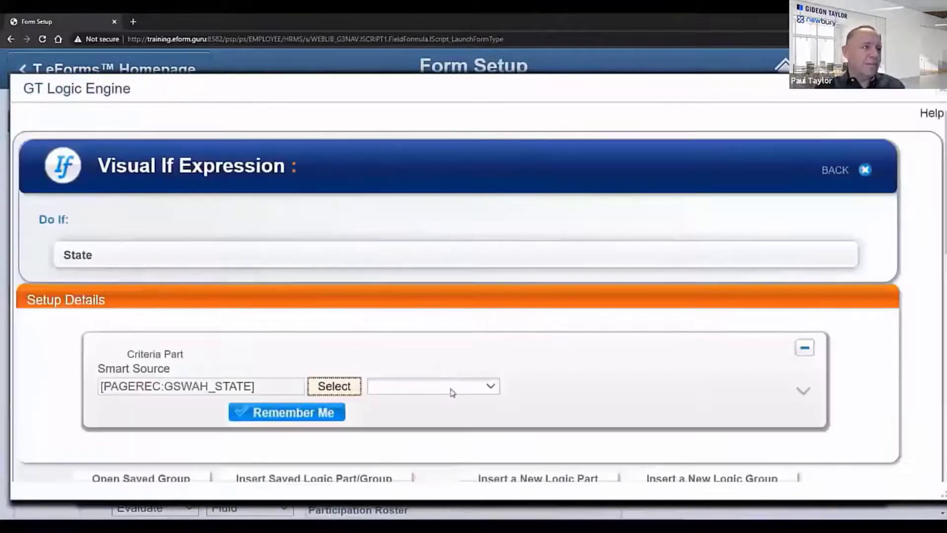
pyautogui.click(459, 392)
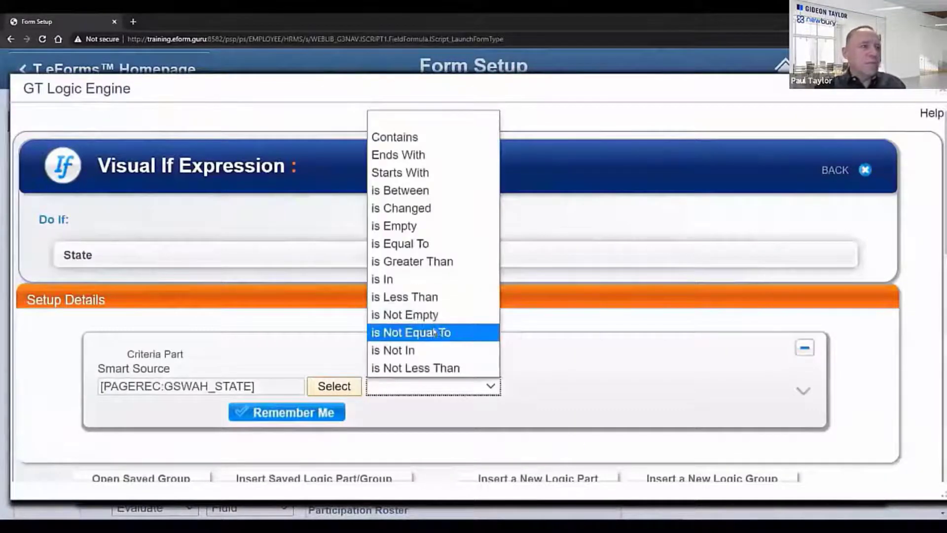
pyautogui.click(424, 315)
# Step: Save and close the condition and accept the page segment details
pyautogui.scroll(-4, 175, 407)
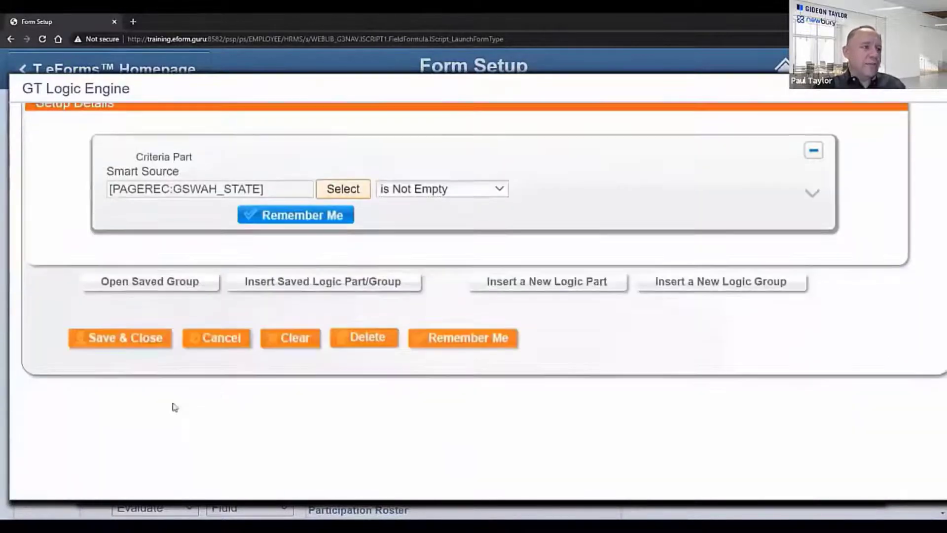
pyautogui.click(124, 340)
pyautogui.scroll(-3, 156, 377)
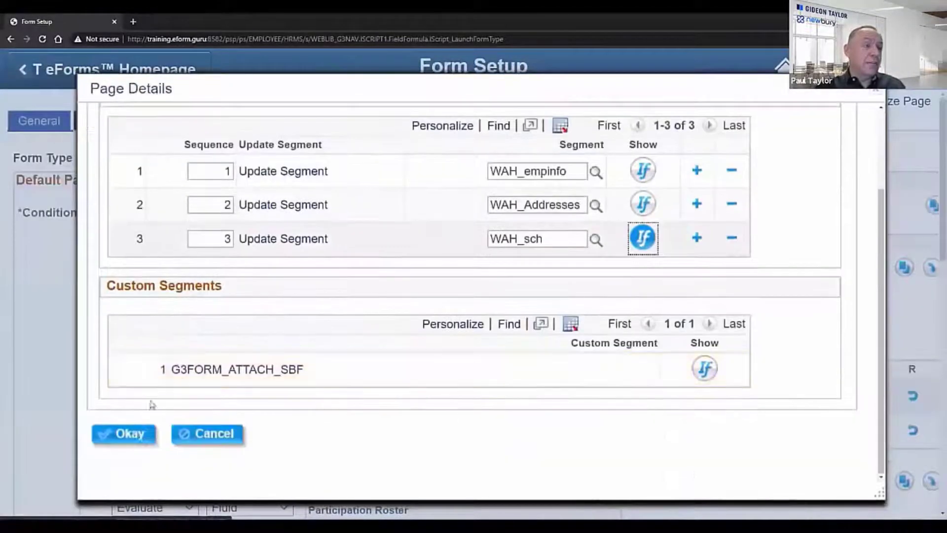
pyautogui.click(123, 434)
pyautogui.scroll(-10, 91, 400)
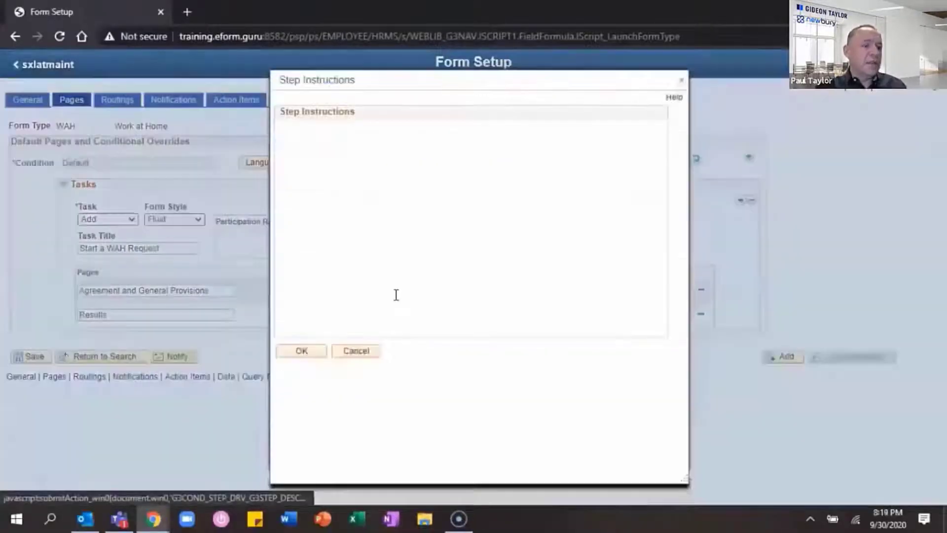
# Step: Insert a one-row, two-column table into the step instructions
pyautogui.click(552, 211)
pyautogui.click(316, 187)
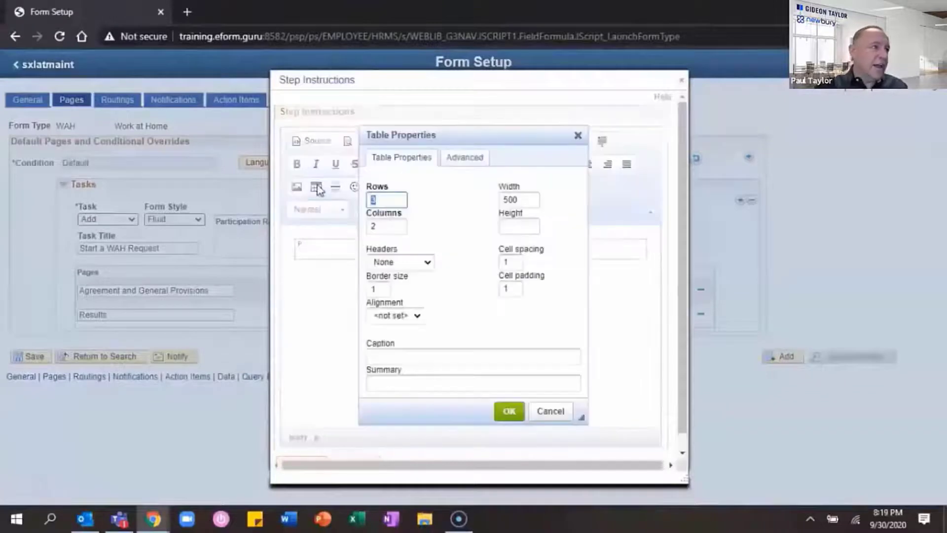
pyautogui.write('1')
pyautogui.click(509, 411)
# Step: Upload the Company Logo image from the Desktop and insert it at width 150
pyautogui.click(297, 187)
pyautogui.click(383, 236)
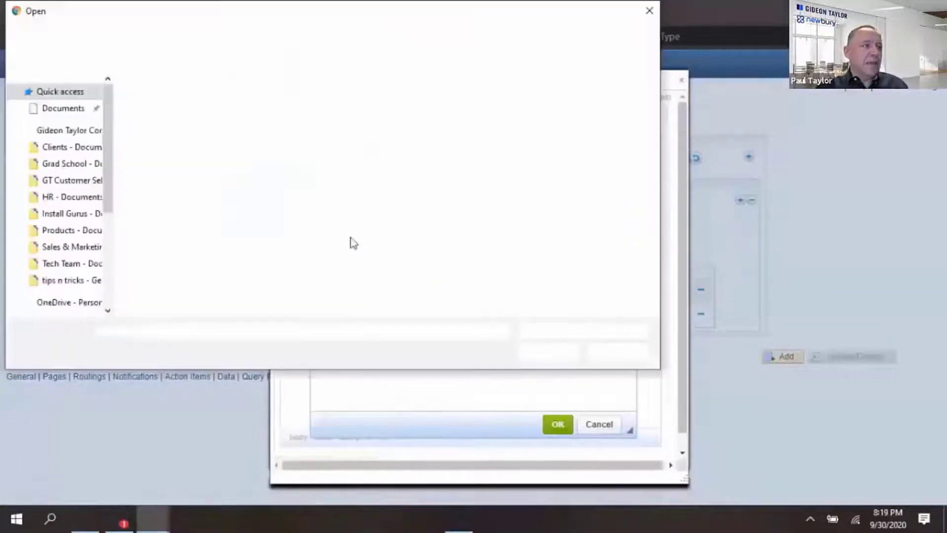
pyautogui.scroll(-1, 57, 198)
pyautogui.click(57, 174)
pyautogui.click(165, 117)
pyautogui.click(538, 353)
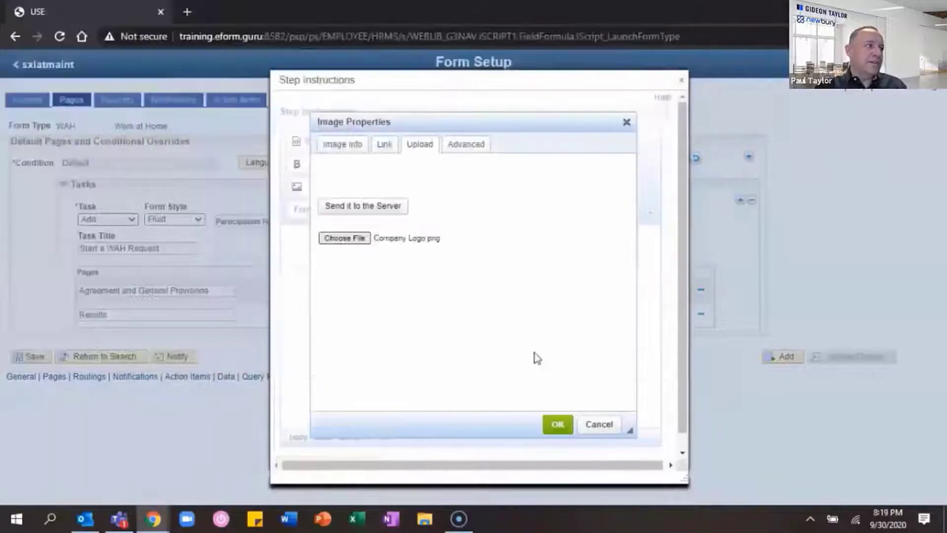
pyautogui.click(375, 205)
pyautogui.click(595, 115)
pyautogui.doubleClick(355, 253)
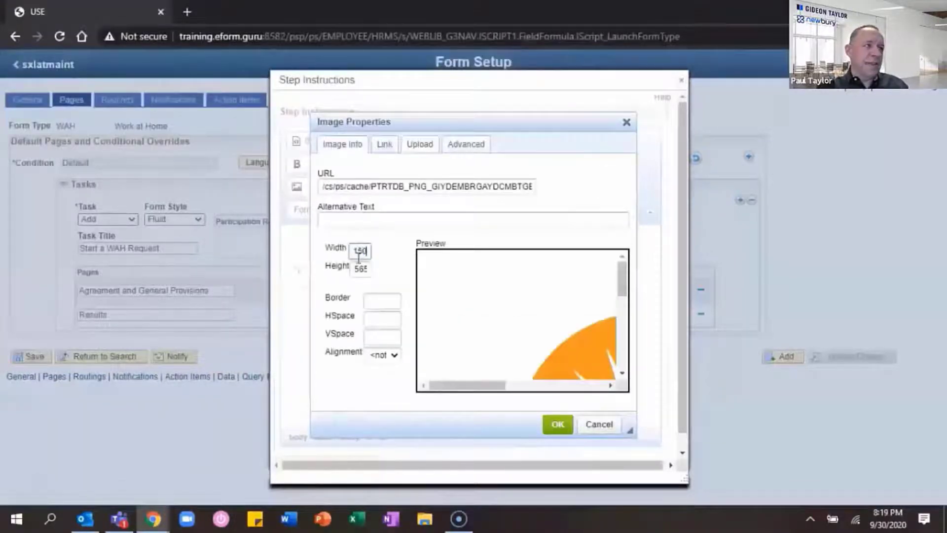
pyautogui.click(555, 424)
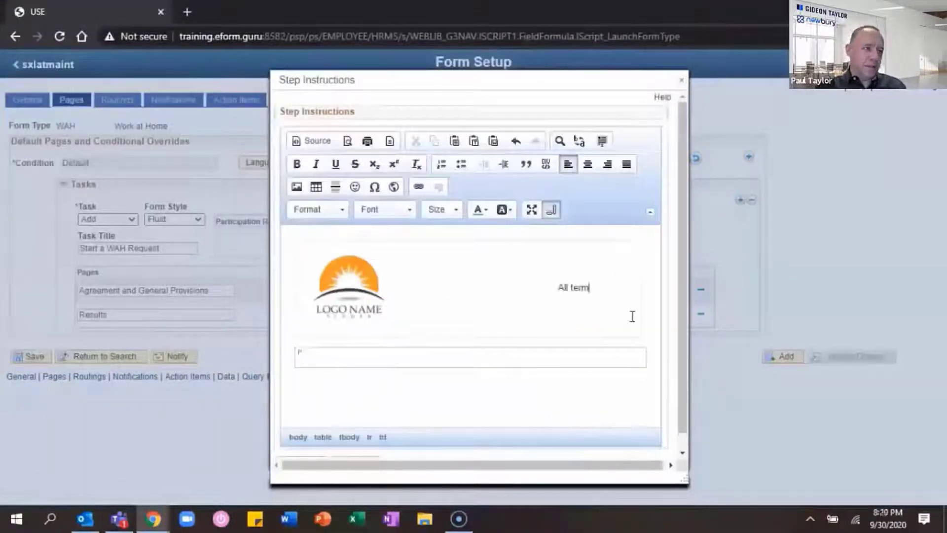
# Step: Type the two Work at Home Policy paragraphs beside the logo
pyautogui.write('in the Work at Home Policy "WAH Poli')
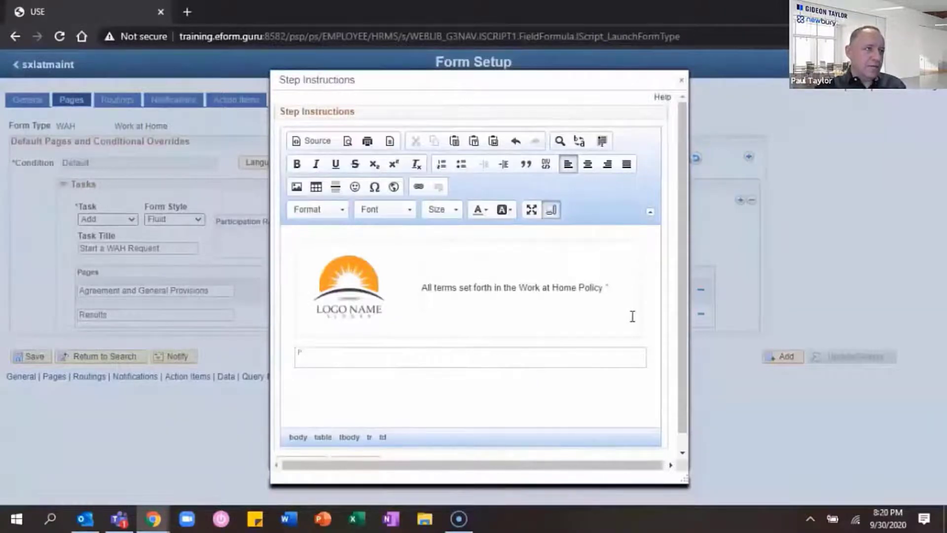
pyautogui.write('cy" ')
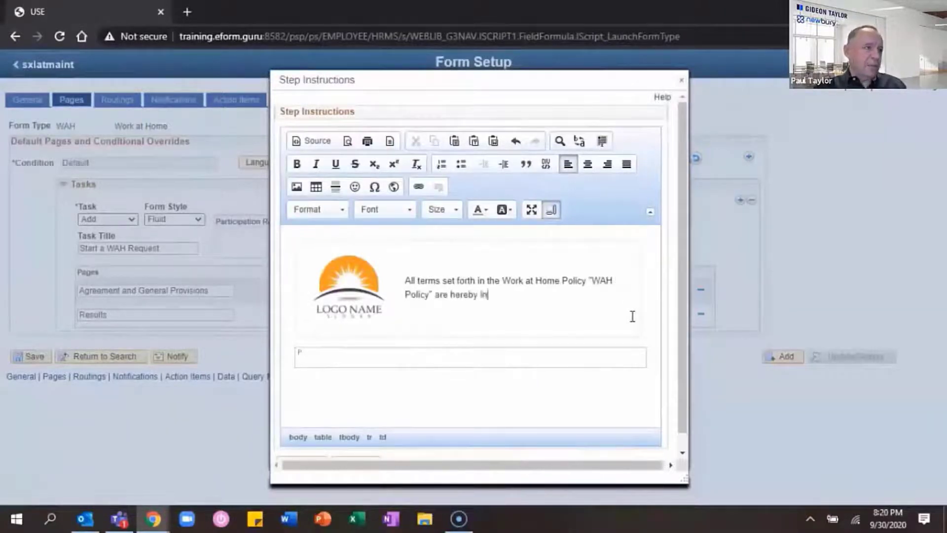
pyautogui.write('are hereby incorporated by reference in this request from')
pyautogui.press('Return')
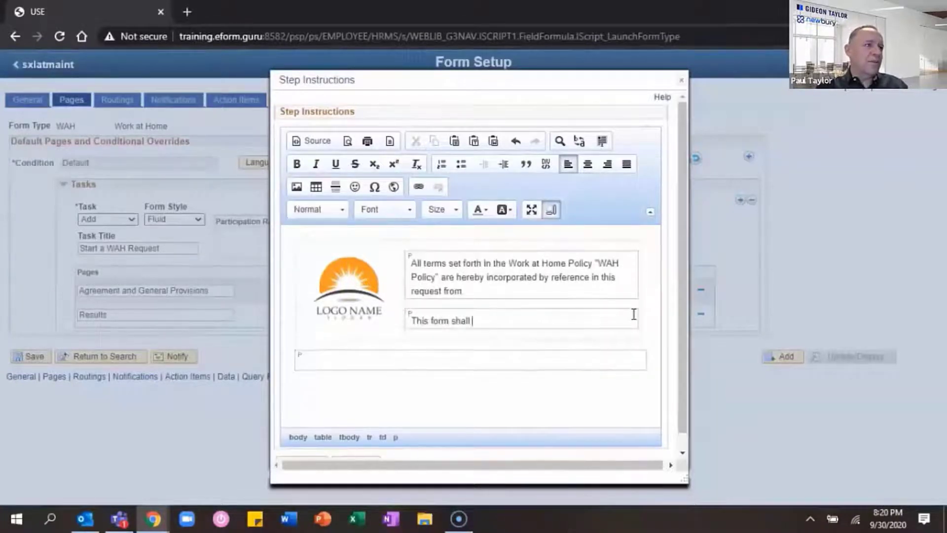
pyautogui.write('t rega')
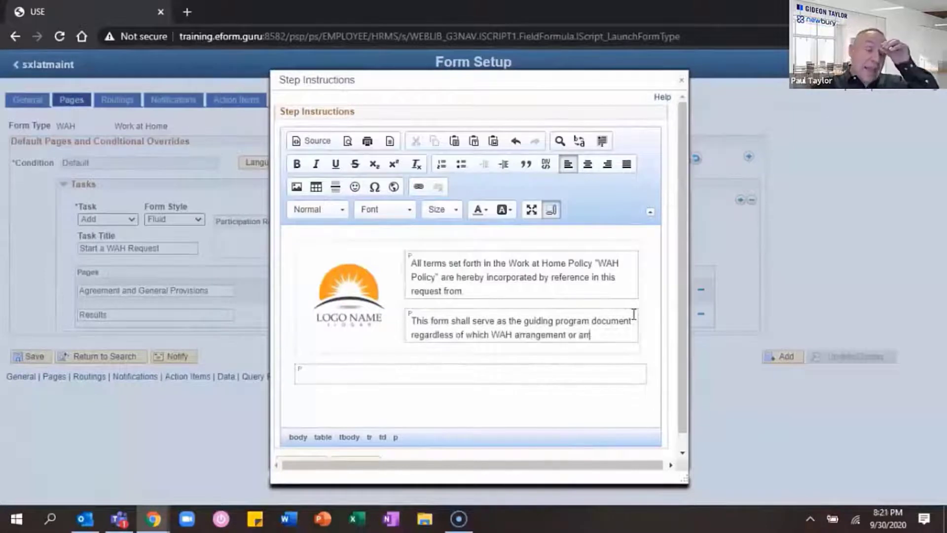
pyautogui.write('rdless of which WAH arrangement or arrangements are utilized by the employee')
pyautogui.press('Return')
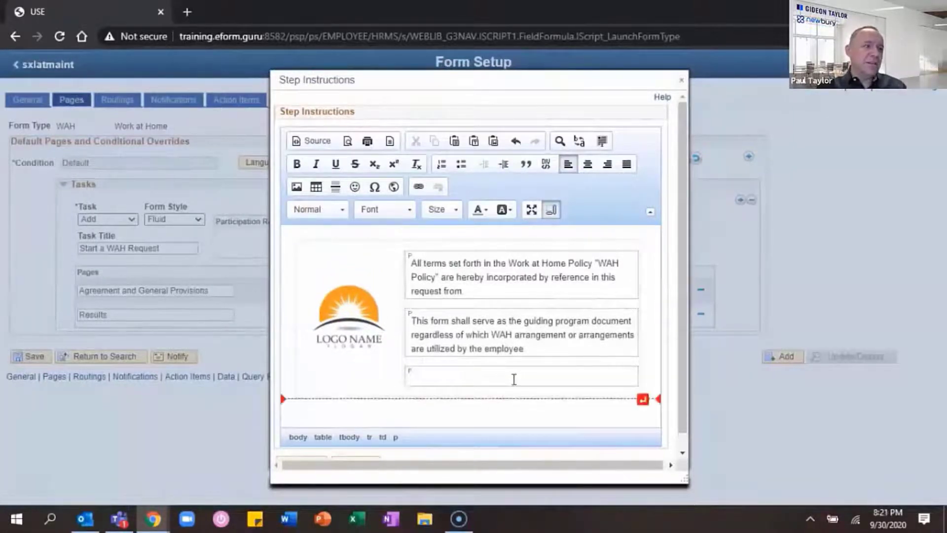
pyautogui.click(288, 519)
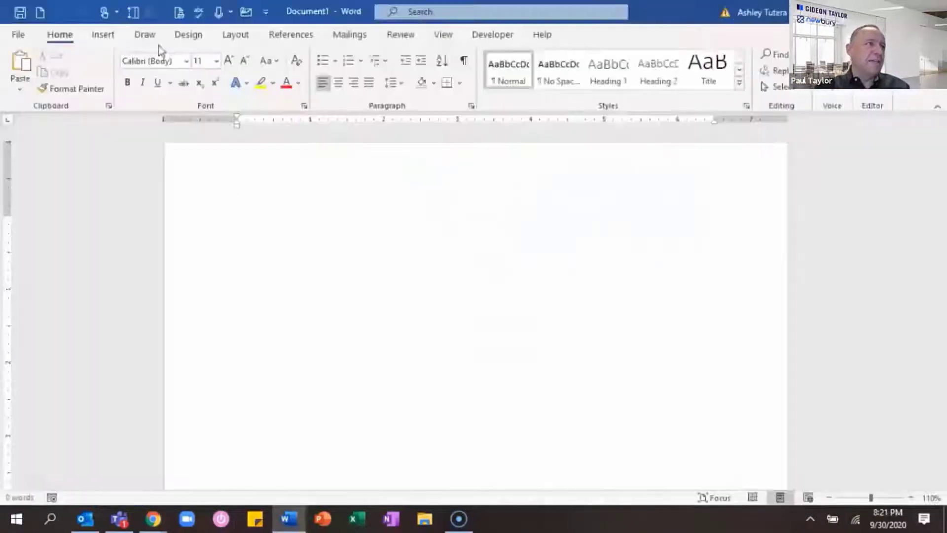
# Step: Draw a dark blue rounded rectangle reading 'Click to View Policy' and widen it to fit
pyautogui.click(103, 34)
pyautogui.click(184, 54)
pyautogui.click(178, 184)
pyautogui.moveTo(299, 229); pyautogui.dragTo(400, 259)
pyautogui.click(324, 54)
pyautogui.click(371, 184)
pyautogui.write('Click to View Plolicy')
pyautogui.moveTo(400, 259); pyautogui.dragTo(434, 258)
pyautogui.click(408, 276)
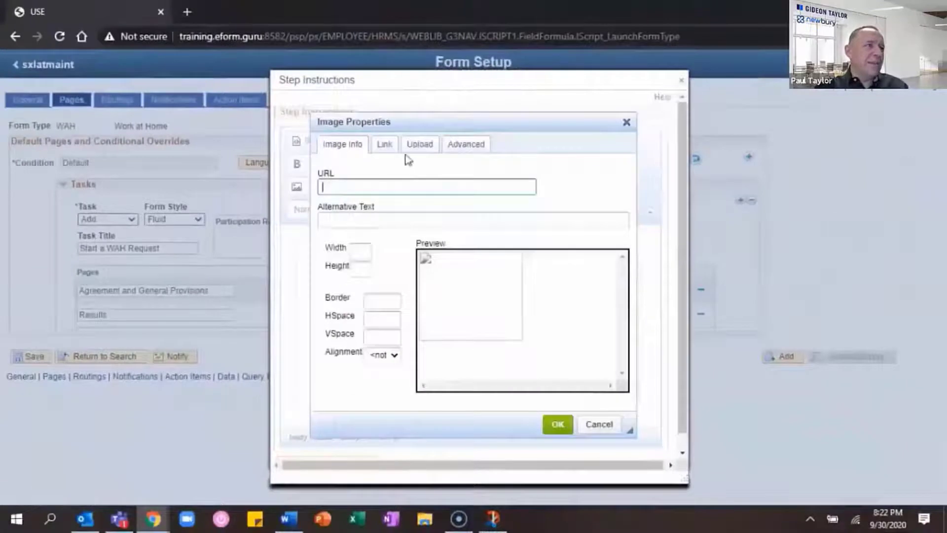
# Step: Upload Policy Button.png and insert the blue button image below the policy text
pyautogui.click(419, 144)
pyautogui.click(343, 238)
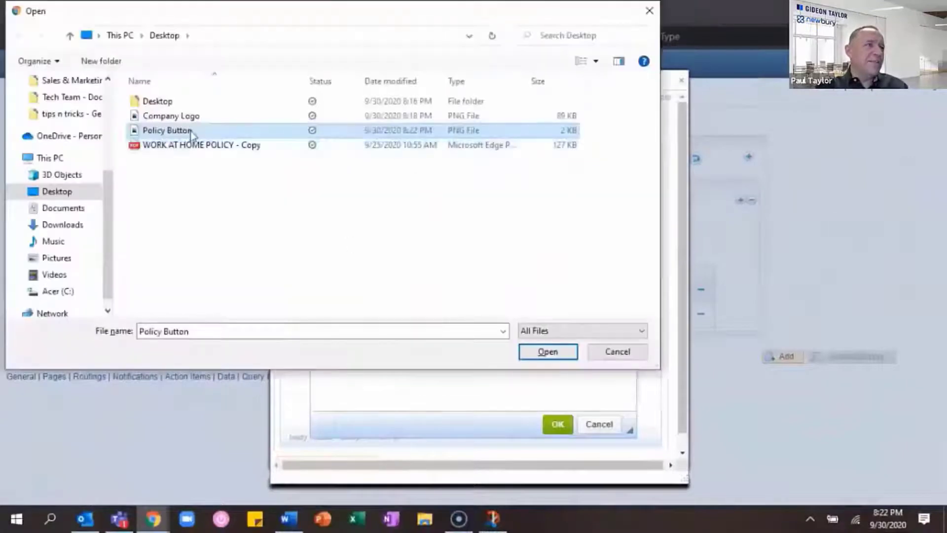
pyautogui.click(561, 358)
pyautogui.click(364, 205)
pyautogui.click(592, 117)
pyautogui.click(557, 425)
# Step: Enlarge the logo and resize the button image to 206 by 49
pyautogui.doubleClick(373, 323)
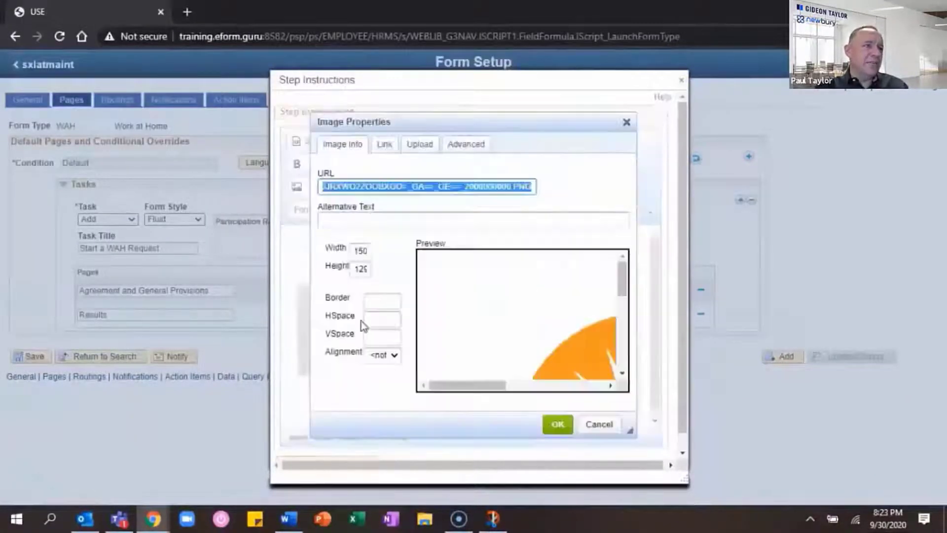
pyautogui.click(562, 428)
pyautogui.doubleClick(550, 372)
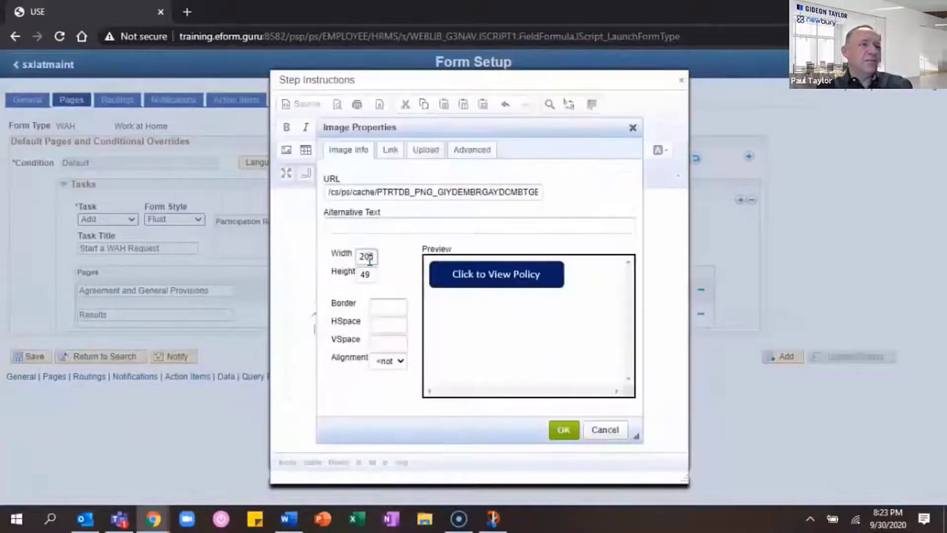
pyautogui.click(564, 430)
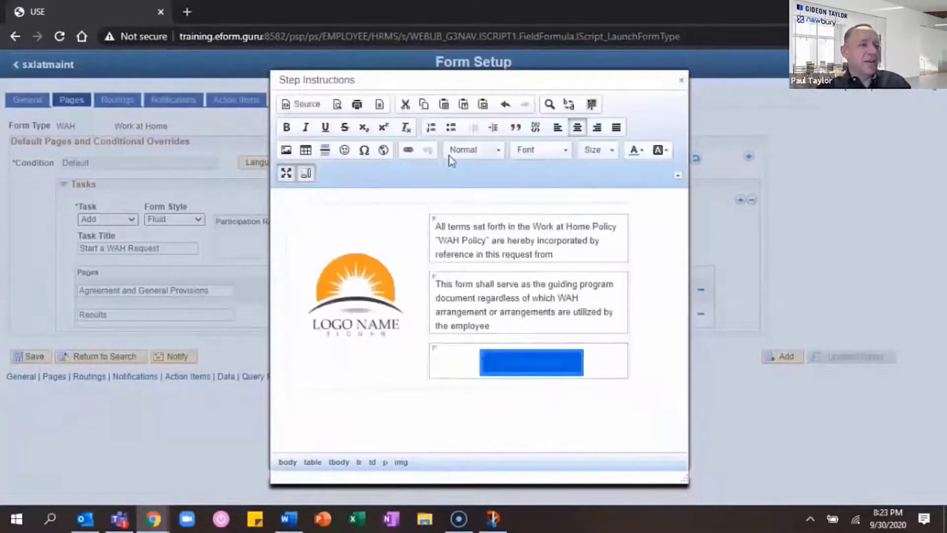
# Step: Link the button image to the pasted policy address with a chosen target, then save the step instructions
pyautogui.click(409, 151)
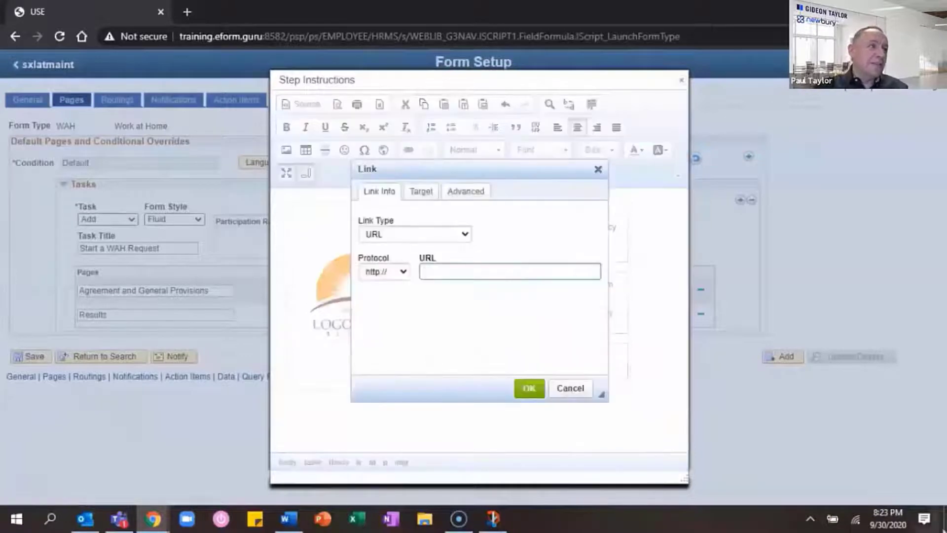
pyautogui.hotkey('ctrl', 'v')
pyautogui.click(421, 190)
pyautogui.click(408, 232)
pyautogui.click(429, 317)
pyautogui.click(528, 386)
pyautogui.click(472, 423)
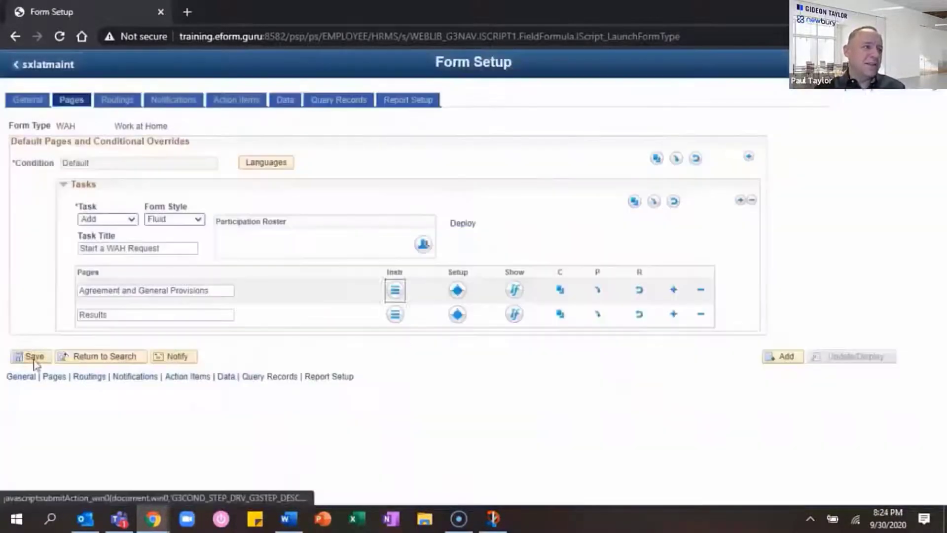
# Step: Save the form setup and add a second Evaluate task using the first task's pages
pyautogui.click(33, 357)
pyautogui.click(740, 200)
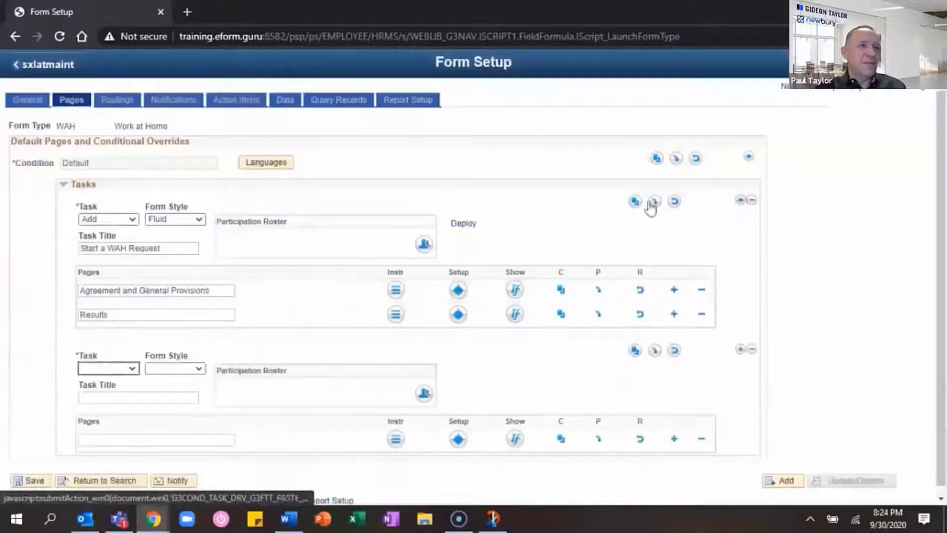
pyautogui.click(655, 350)
pyautogui.click(106, 368)
pyautogui.click(96, 430)
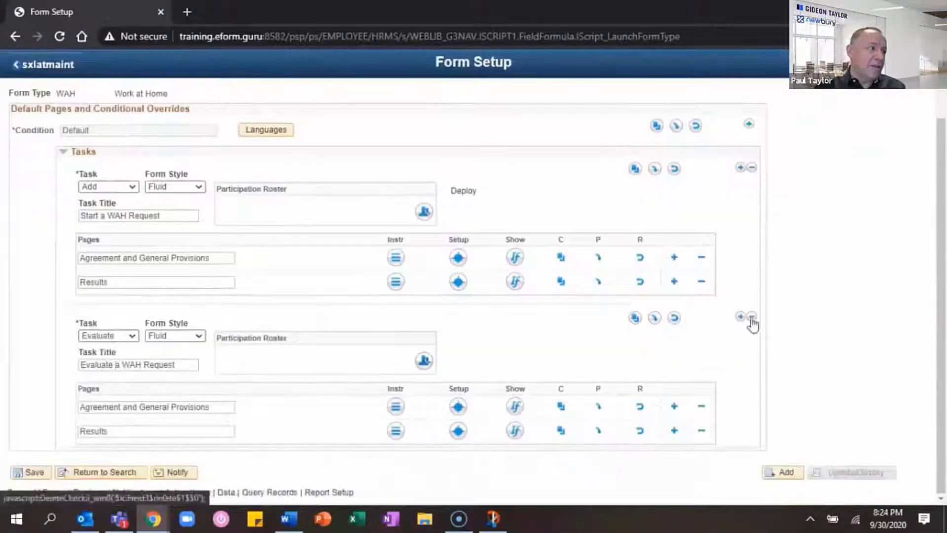
# Step: Add a copied third task set to Update, retitled 'Update'
pyautogui.click(740, 317)
pyautogui.click(635, 317)
pyautogui.click(655, 464)
pyautogui.click(108, 336)
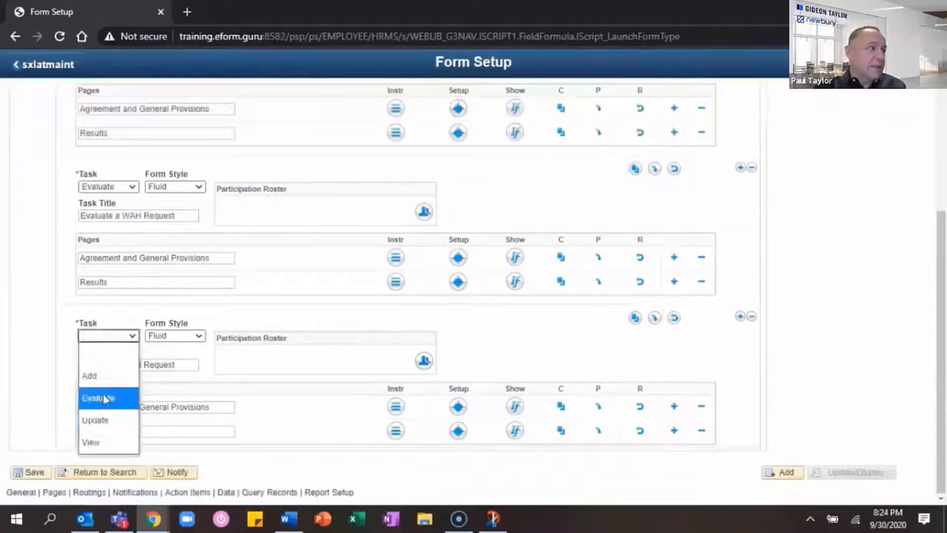
pyautogui.click(96, 416)
pyautogui.doubleClick(92, 365)
pyautogui.write('Update')
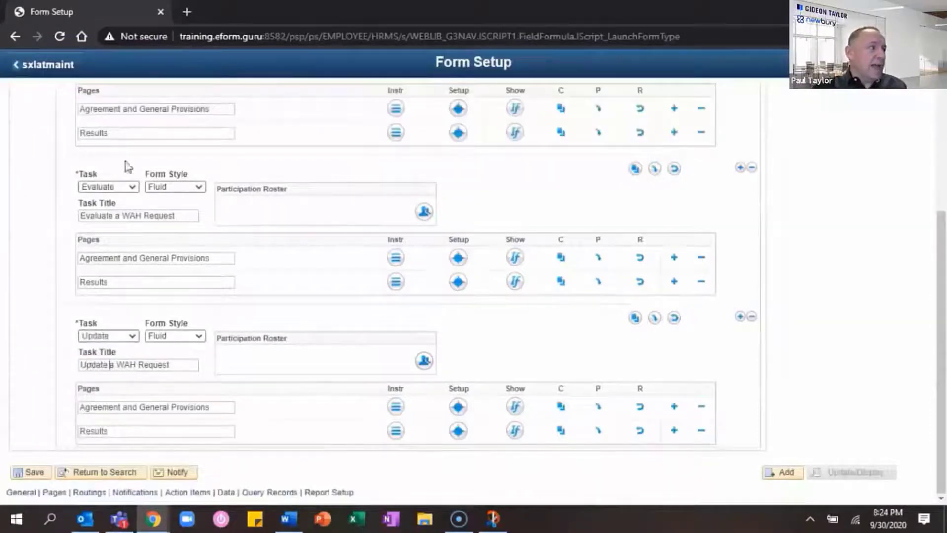
# Step: Add a copied fourth View task, retitle it, rename its Results page to History, and save
pyautogui.click(743, 319)
pyautogui.click(656, 432)
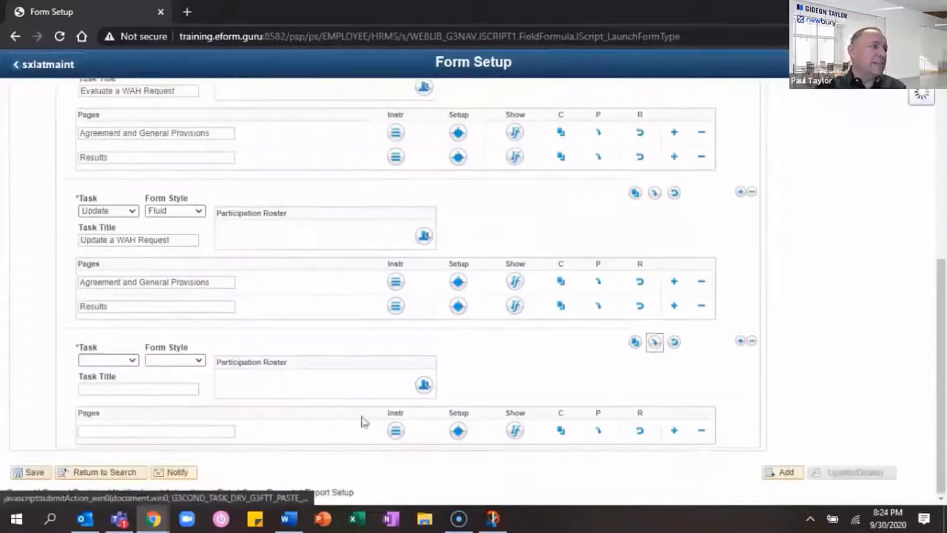
pyautogui.click(106, 360)
pyautogui.click(96, 465)
pyautogui.doubleClick(96, 388)
pyautogui.write('View a WAH Request')
pyautogui.doubleClick(91, 456)
pyautogui.write('History')
pyautogui.hotkey('alt', '1')
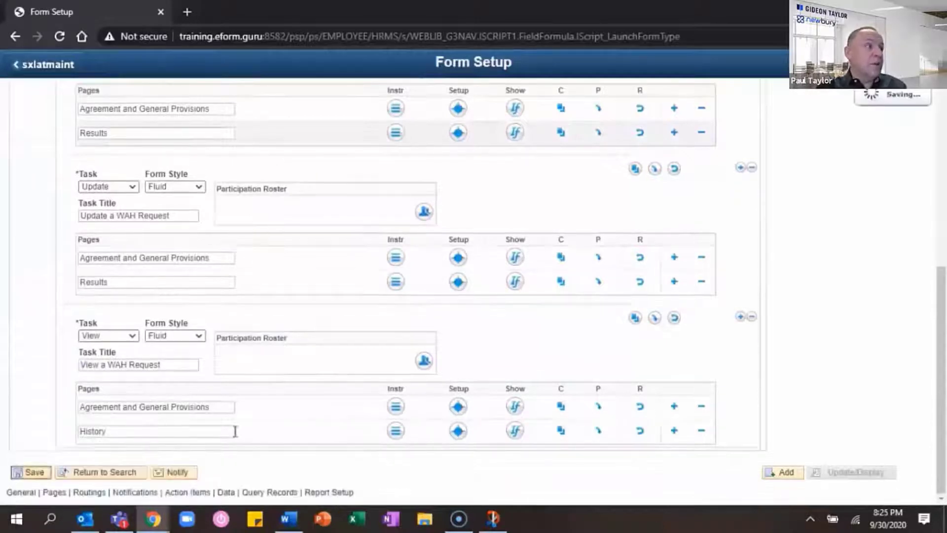
# Step: Load the GT Basic -> One Step routing definition from a 'gt' search
pyautogui.click(115, 103)
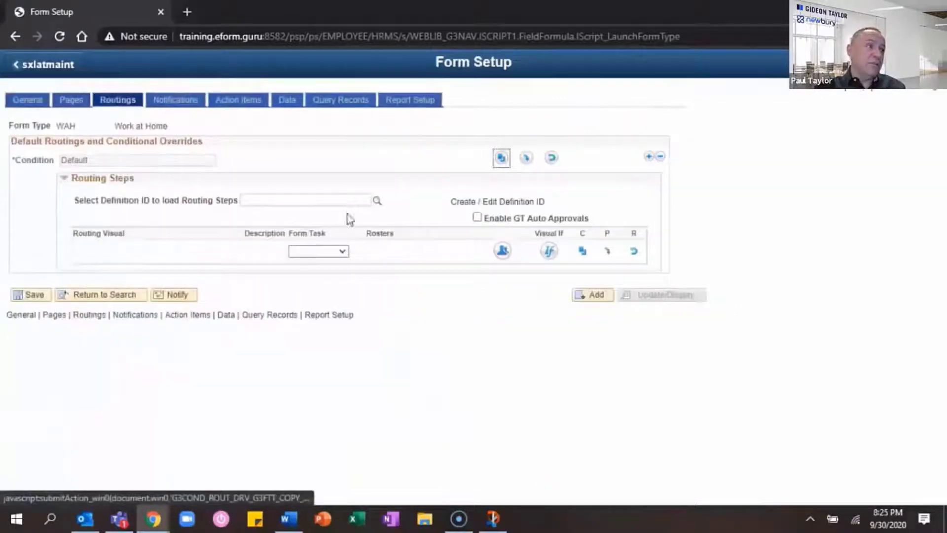
pyautogui.click(377, 201)
pyautogui.click(487, 126)
pyautogui.write('gt')
pyautogui.press('Return')
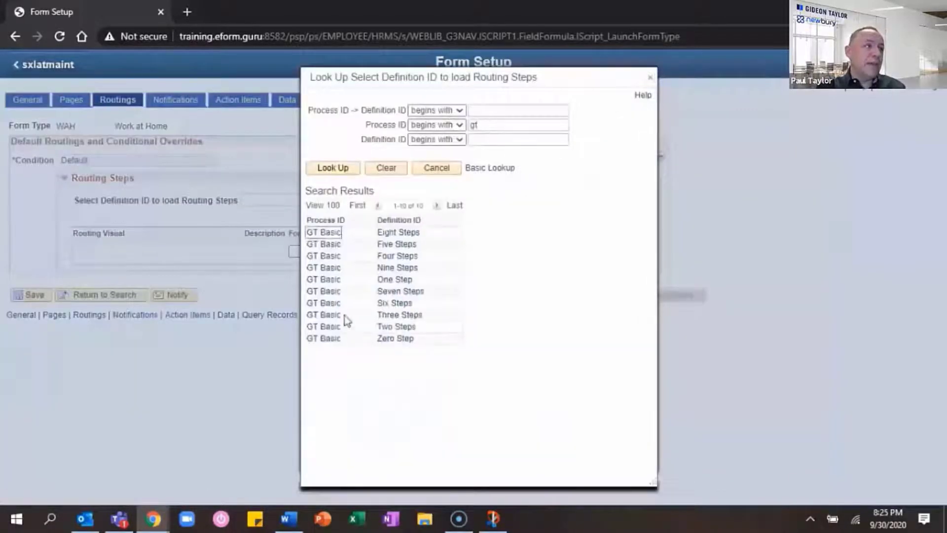
pyautogui.click(325, 288)
# Step: Assign the GT eForms Administrator roster to the Approver 1 step
pyautogui.click(503, 298)
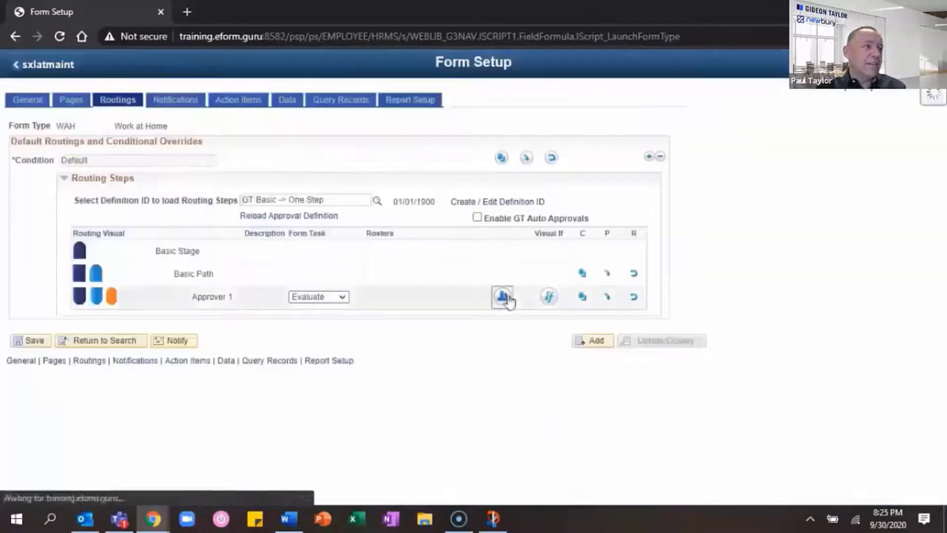
pyautogui.click(567, 303)
pyautogui.click(484, 278)
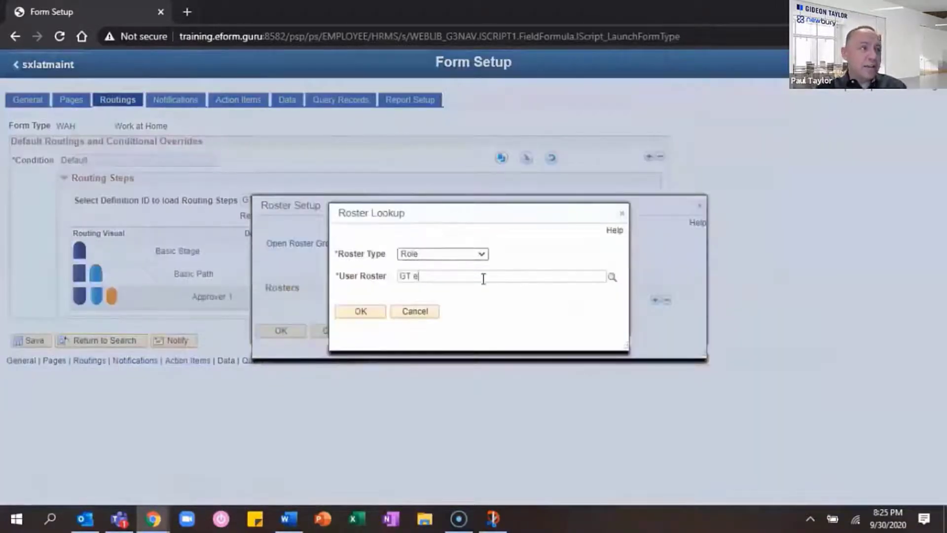
pyautogui.write('GT eForms')
pyautogui.click(486, 309)
pyautogui.click(361, 312)
pyautogui.click(296, 332)
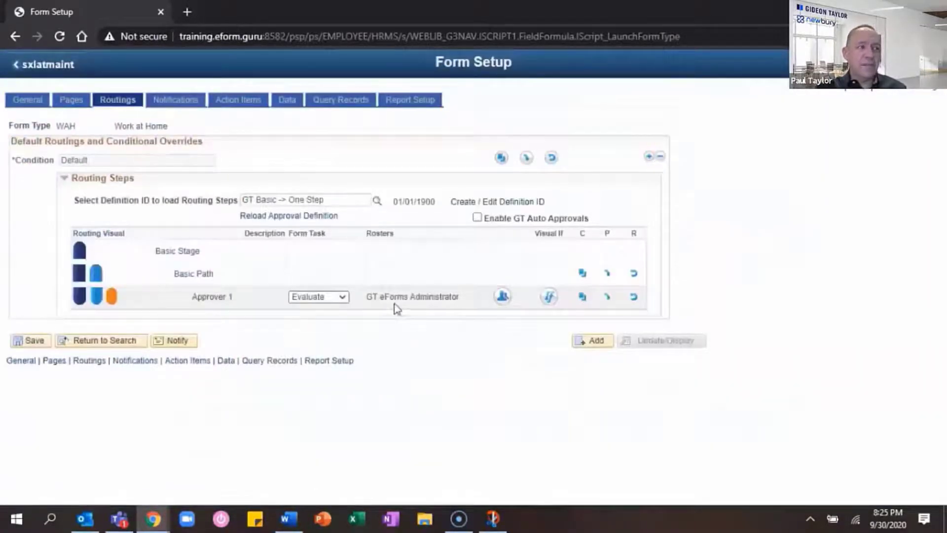
# Step: Add a notification for All Steps on the Executed event
pyautogui.click(191, 104)
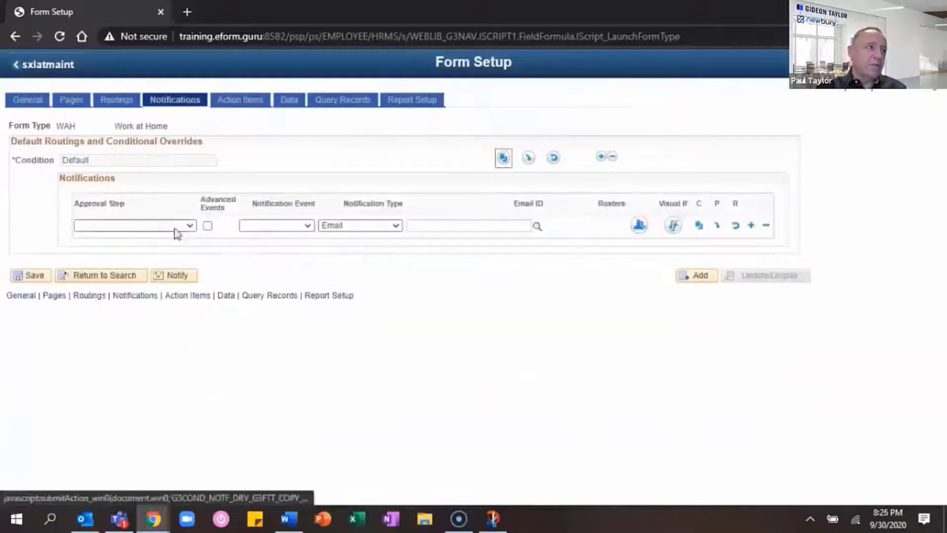
pyautogui.click(179, 227)
pyautogui.click(127, 364)
pyautogui.click(263, 230)
pyautogui.click(267, 330)
# Step: Send it to the SmartSource roster Original Oprid and save the notification setup
pyautogui.click(640, 227)
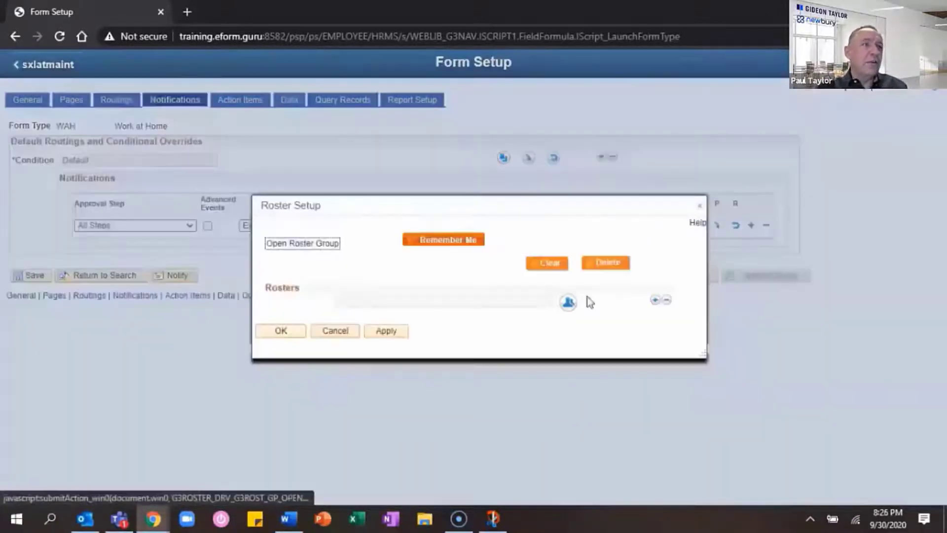
pyautogui.click(568, 302)
pyautogui.click(446, 253)
pyautogui.click(429, 383)
pyautogui.click(449, 275)
pyautogui.write('Original')
pyautogui.click(464, 326)
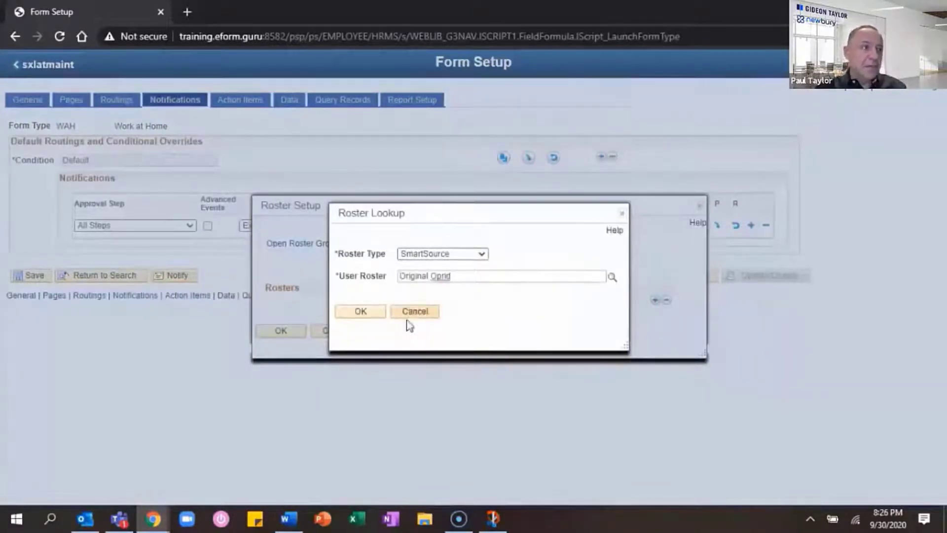
pyautogui.click(361, 312)
pyautogui.click(280, 331)
pyautogui.click(34, 275)
# Step: Create a new email template named WAH_Executed in the eForm Parts Gallery
pyautogui.click(932, 64)
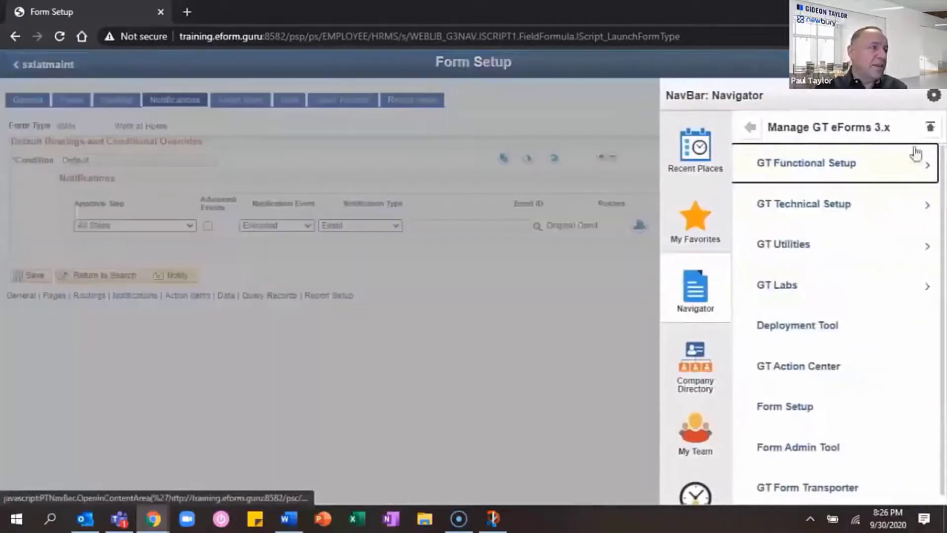
pyautogui.click(913, 159)
pyautogui.click(817, 180)
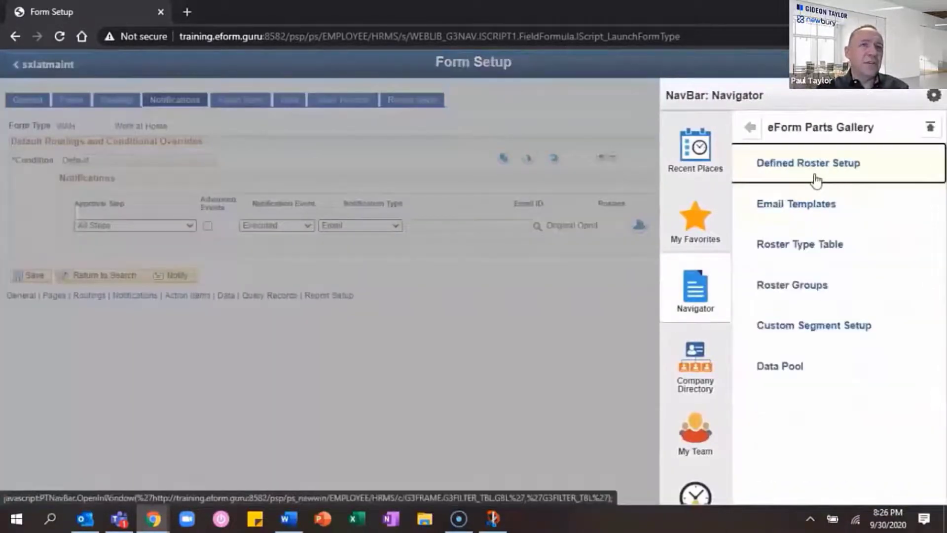
pyautogui.click(822, 211)
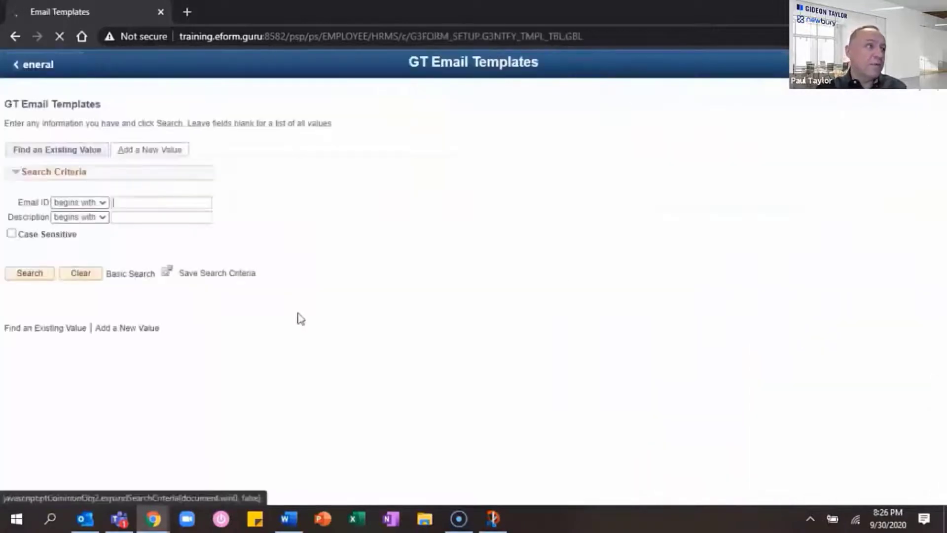
pyautogui.click(171, 154)
pyautogui.write('WAH_')
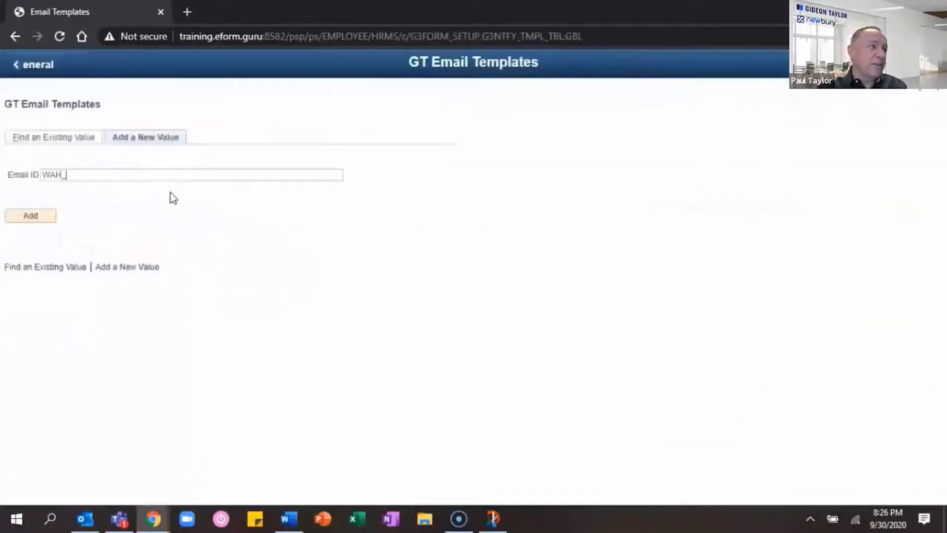
pyautogui.write('Executed')
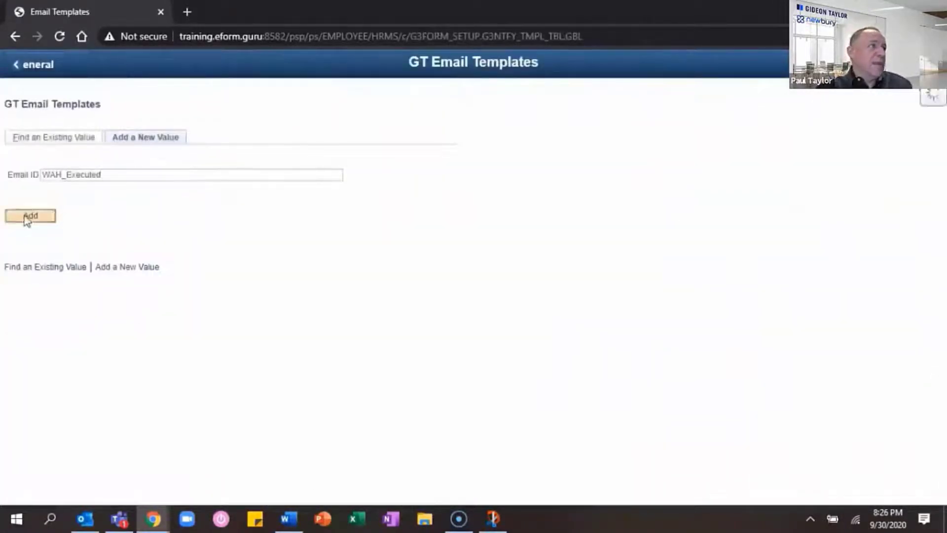
pyautogui.click(28, 217)
# Step: Enter the Work At Home description, processed-request subject, and message body signed 'Thank you. Human Resources'
pyautogui.click(113, 143)
pyautogui.write('Work At Home Notifica')
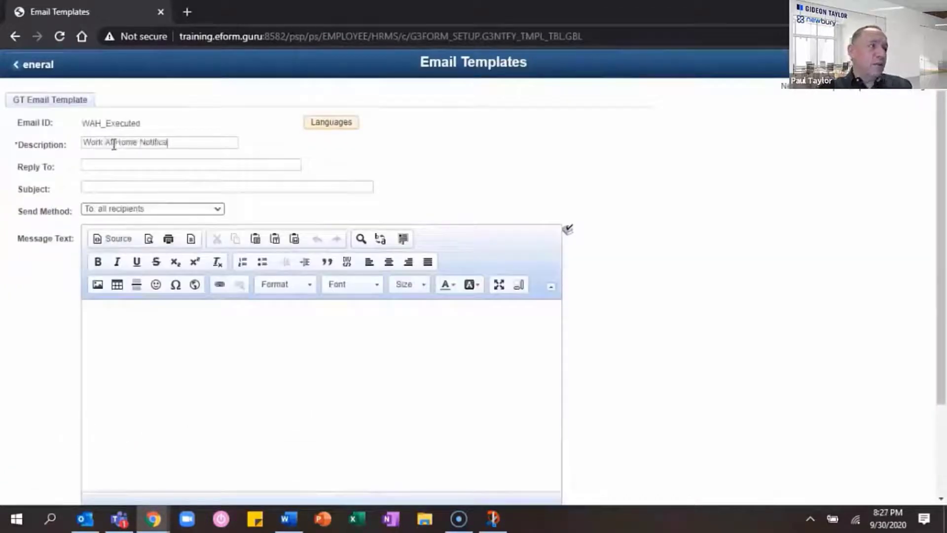
pyautogui.write('Your Work at Home Request Has Been Processed!')
pyautogui.click(162, 351)
pyautogui.write('Hello,')
pyautogui.press('Return')
pyautogui.press('Return')
pyautogui.write('Your form (ID')
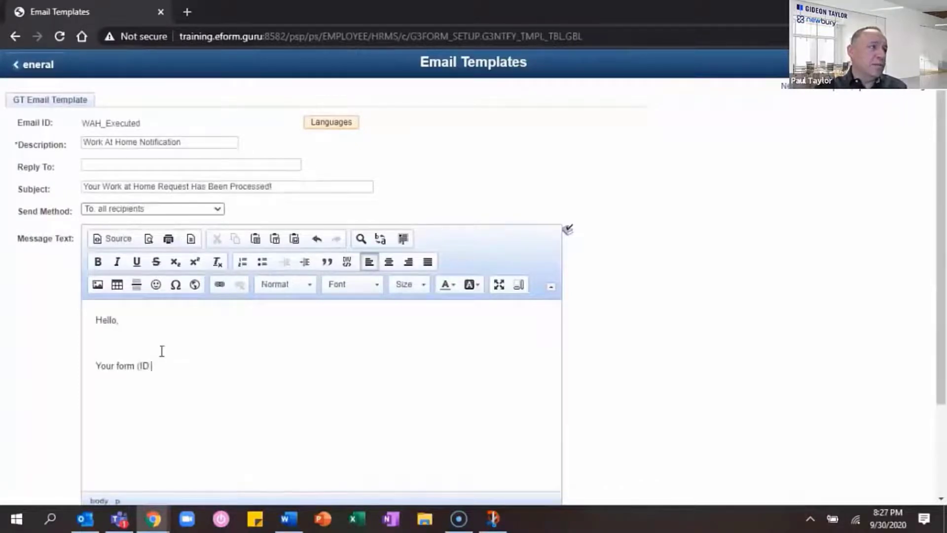
pyautogui.write(': %1) has been processed')
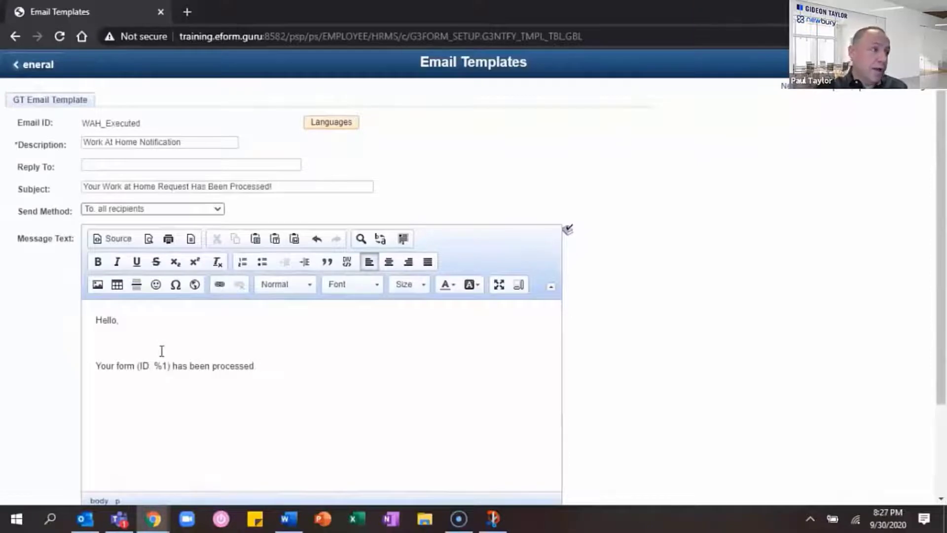
pyautogui.write(' and is ')
pyautogui.write('%2. Your manager ')
pyautogui.write('will advise when your new sche')
pyautogui.write('dule can begin. Please coordinate any work')
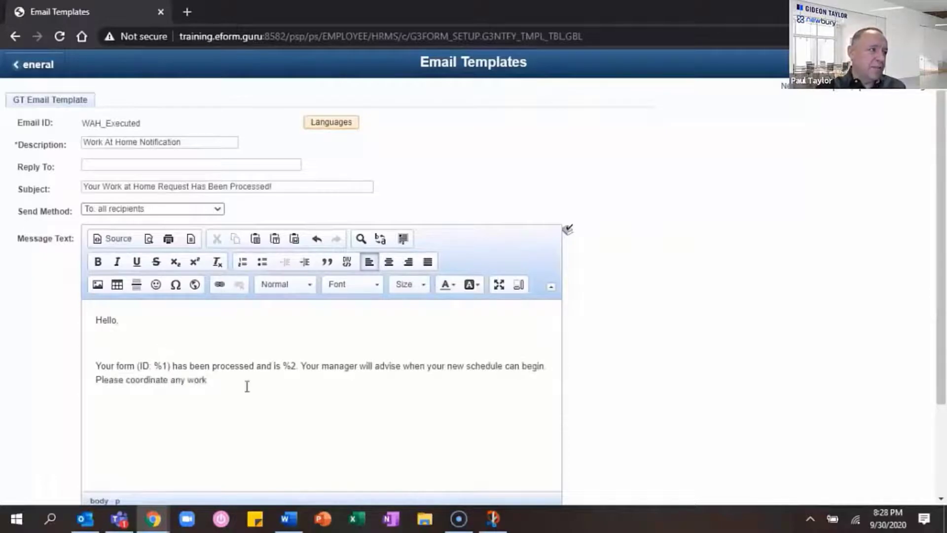
pyautogui.moveTo(275, 187); pyautogui.dragTo(206, 187)
pyautogui.write('Approv')
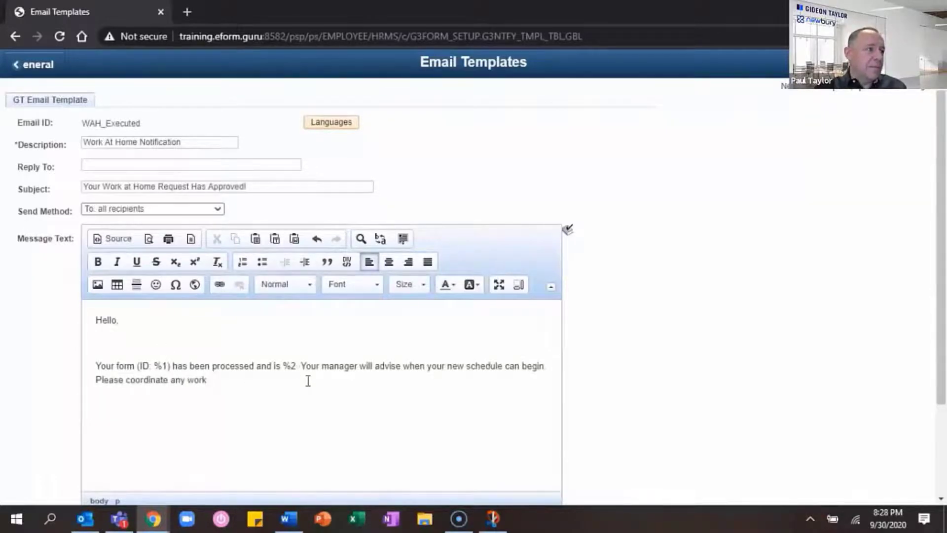
pyautogui.write('ment needs directly with yoru')
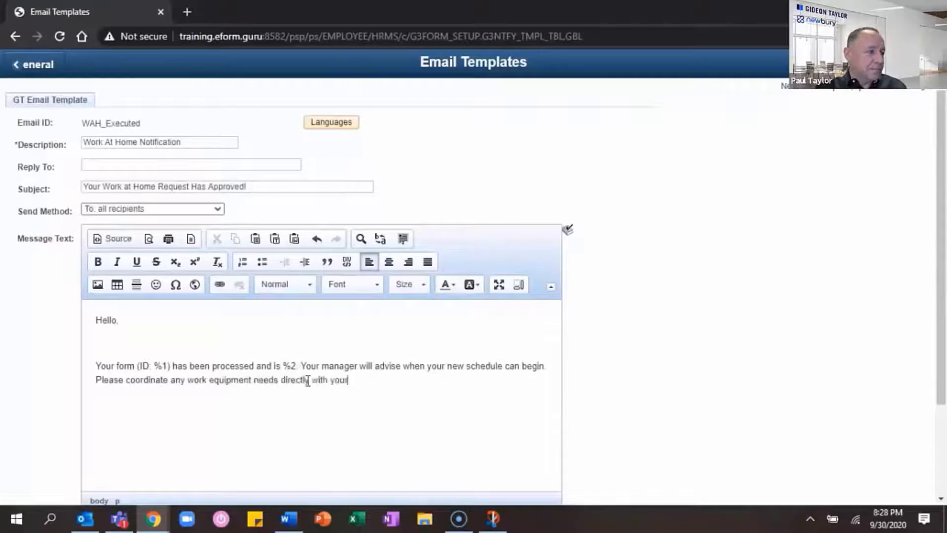
pyautogui.write(' manager.')
pyautogui.press('Return')
pyautogui.press('Return')
pyautogui.write('Thank you.')
pyautogui.press('Return')
pyautogui.write('Human Resources')
# Step: Set the %1 tag's SmartSource to Form Id and move to the %2 tag
pyautogui.scroll(-3, 296, 419)
pyautogui.click(286, 444)
pyautogui.write('Form Id')
pyautogui.click(287, 454)
# Step: Set the %2 tag to Form Status, save the template, and reopen the WAH form setup
pyautogui.write('Form ')
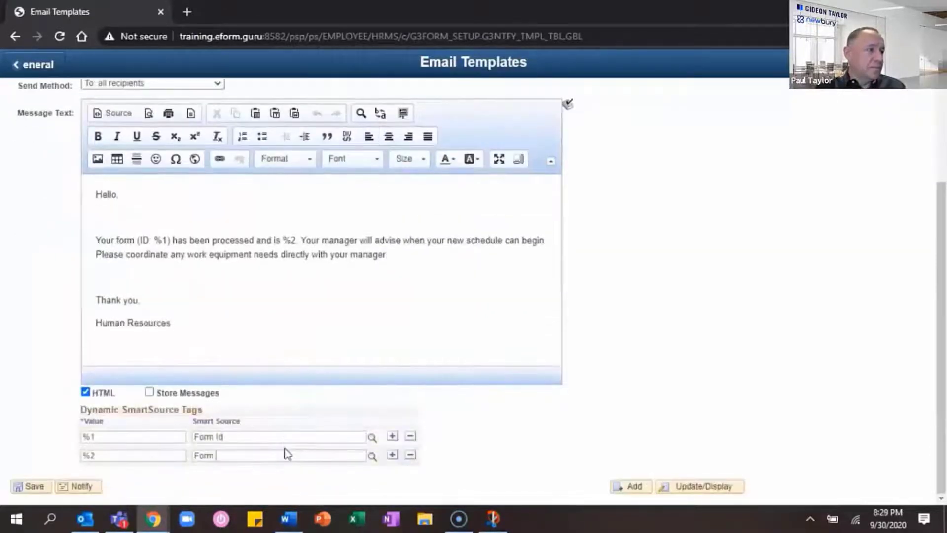
pyautogui.write('Status')
pyautogui.click(18, 487)
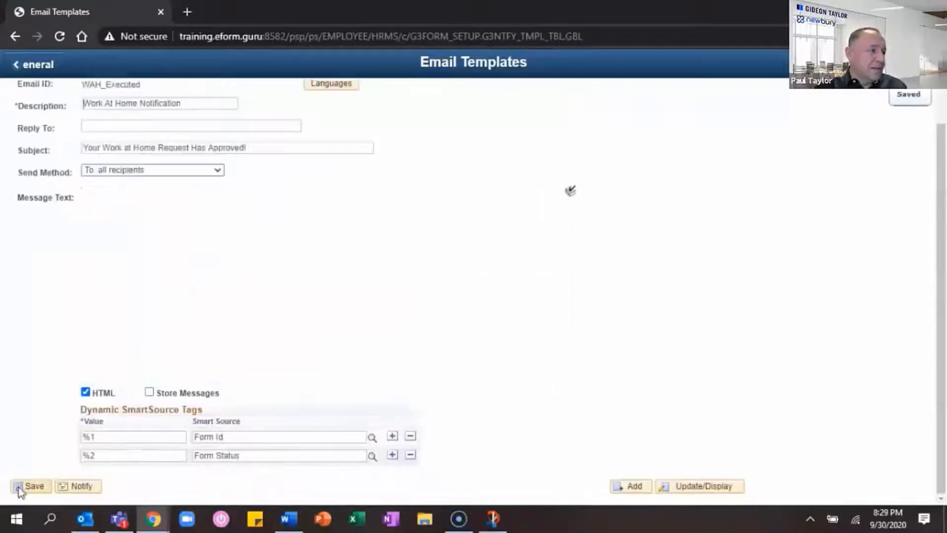
pyautogui.click(932, 62)
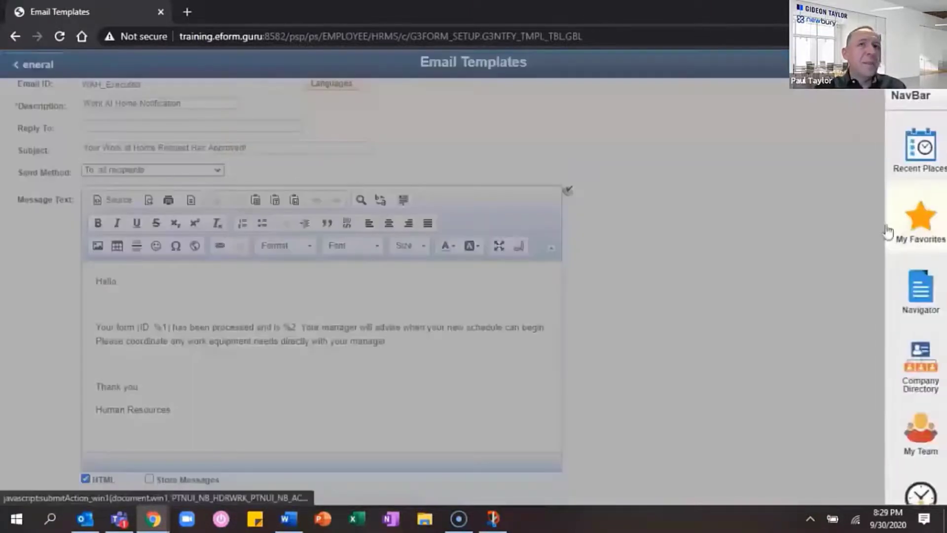
pyautogui.click(750, 128)
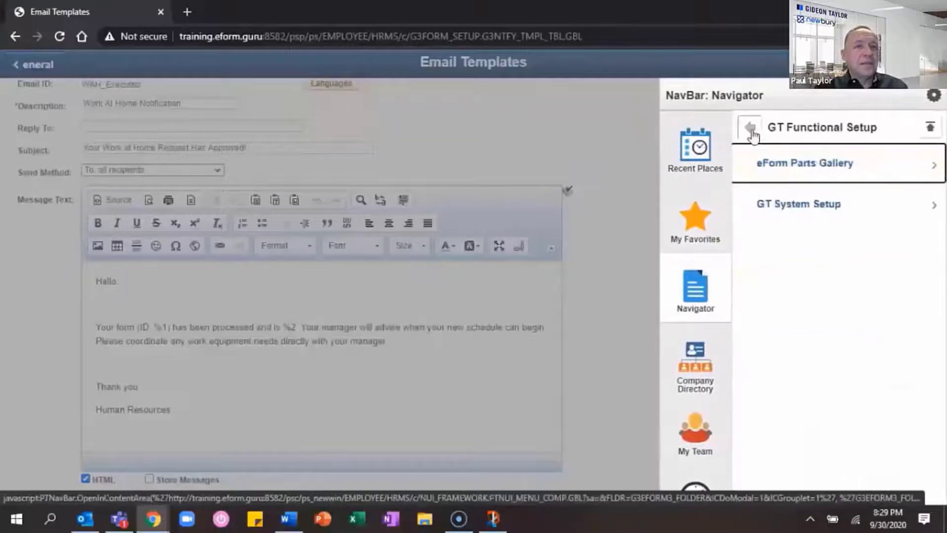
pyautogui.click(750, 127)
pyautogui.click(822, 409)
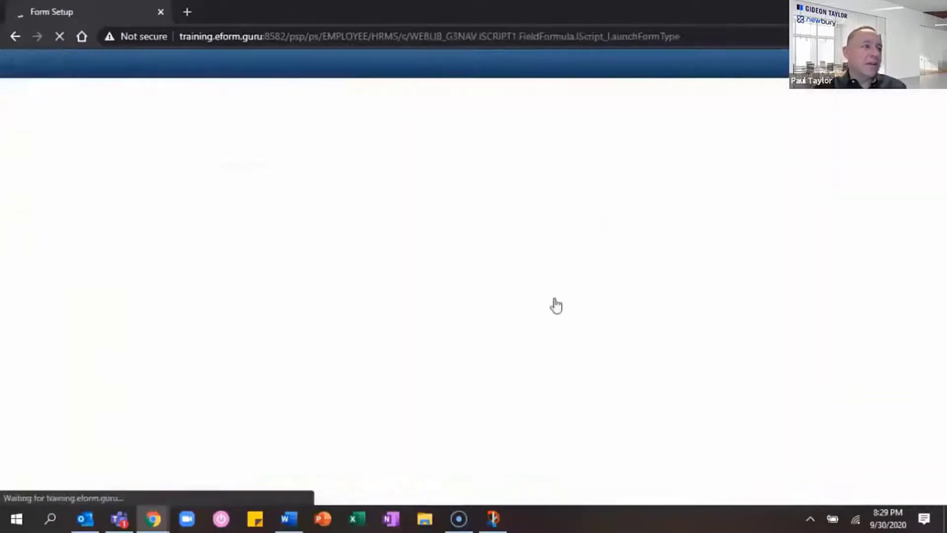
pyautogui.click(34, 287)
pyautogui.scroll(-2, 45, 438)
pyautogui.scroll(-5, 45, 438)
pyautogui.click(15, 453)
# Step: Attach the WAH_Executed template to the notification and start deploying the form
pyautogui.click(181, 101)
pyautogui.click(537, 226)
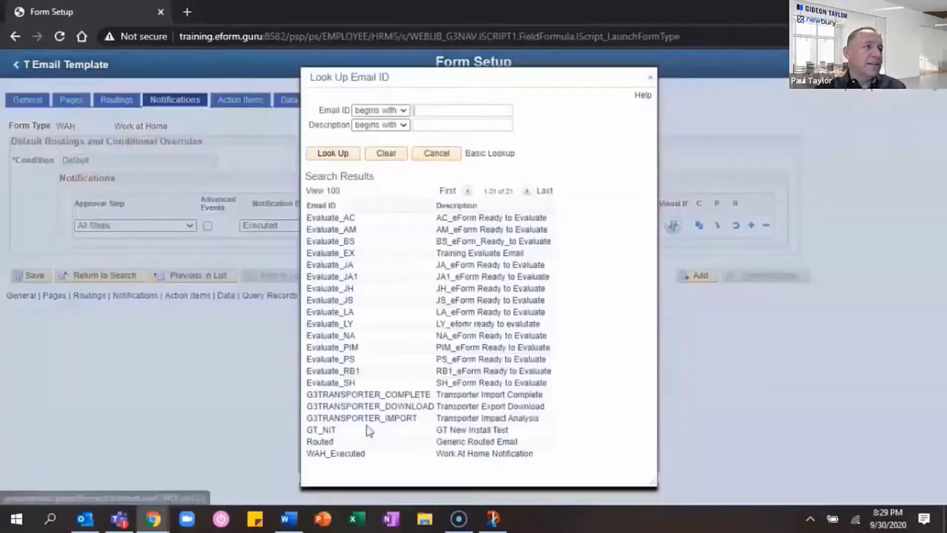
pyautogui.click(336, 453)
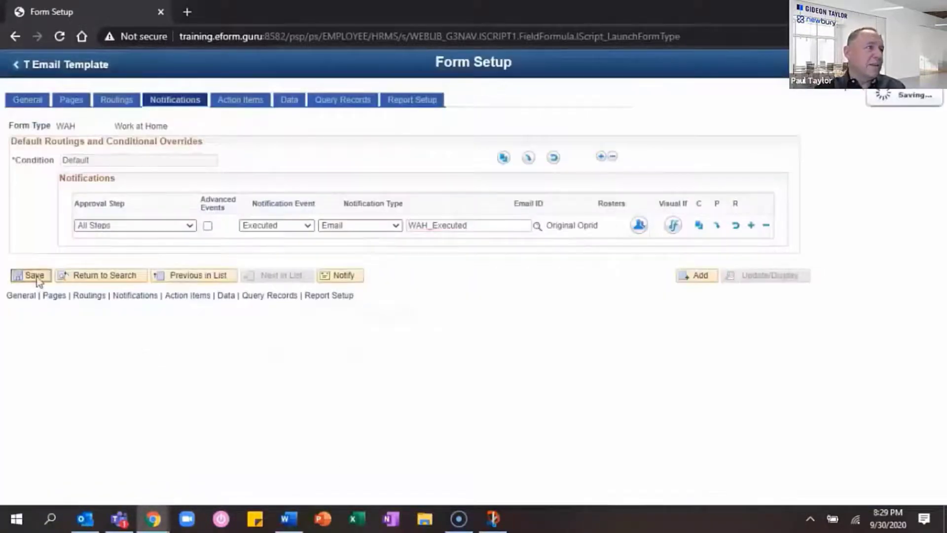
pyautogui.click(68, 101)
pyautogui.click(466, 223)
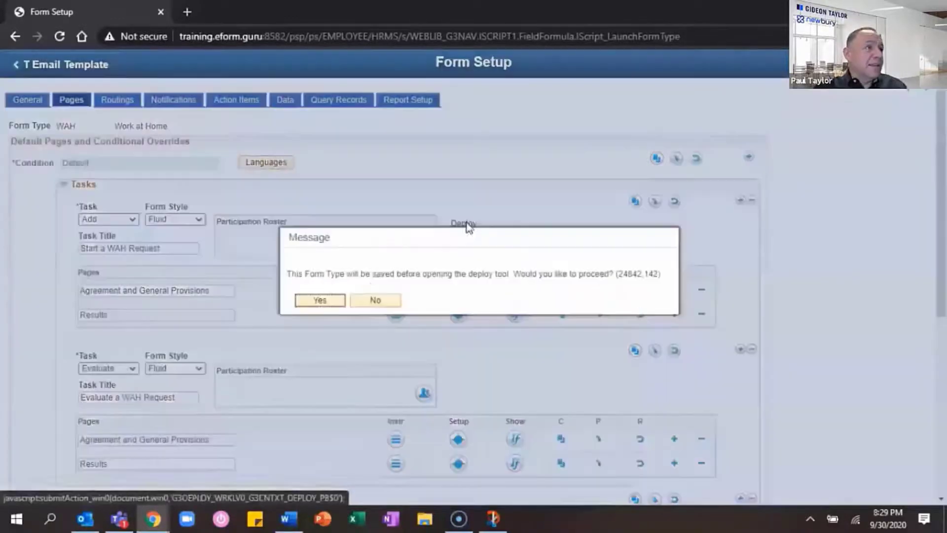
# Step: Save the form, target Homepage, keep the WAH link's action as Deploy, and deploy the changes
pyautogui.click(332, 301)
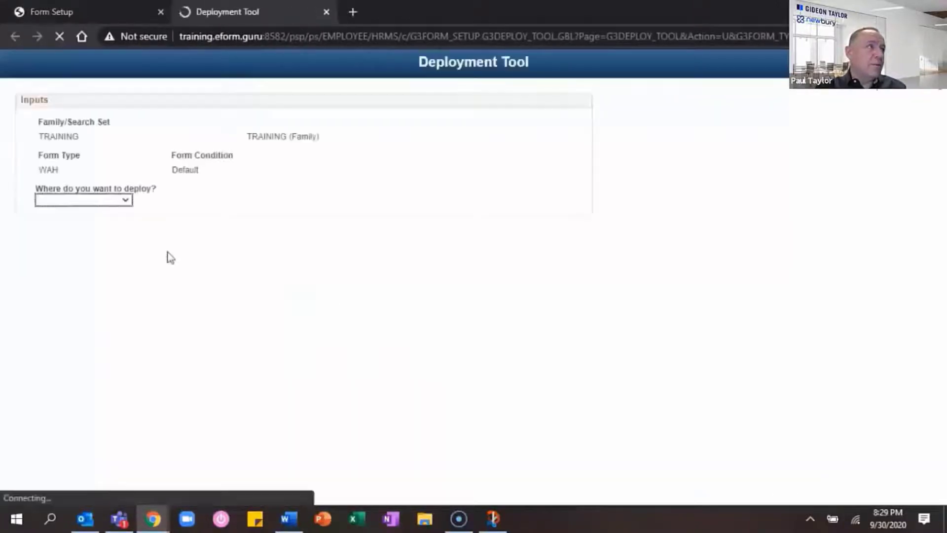
pyautogui.click(108, 200)
pyautogui.click(87, 240)
pyautogui.scroll(-1, 279, 247)
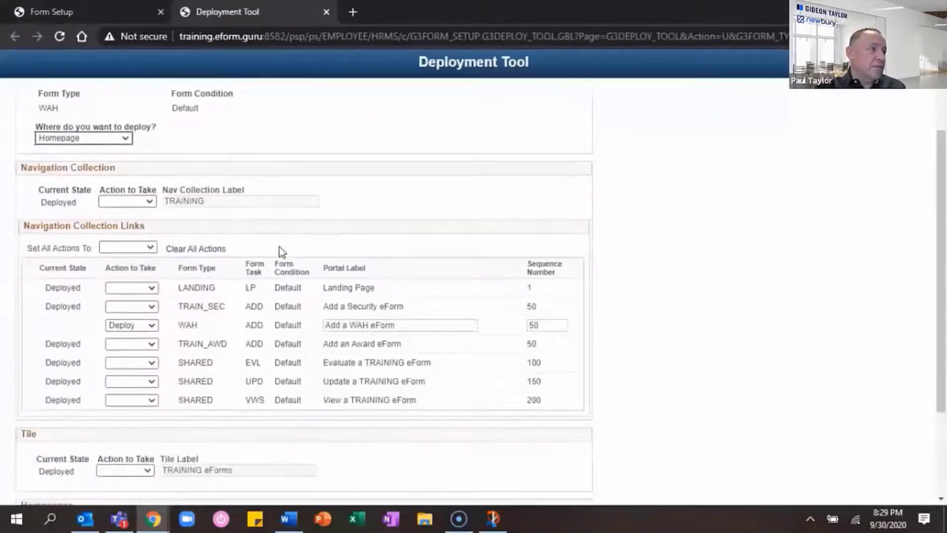
pyautogui.scroll(-2, 279, 247)
pyautogui.click(147, 204)
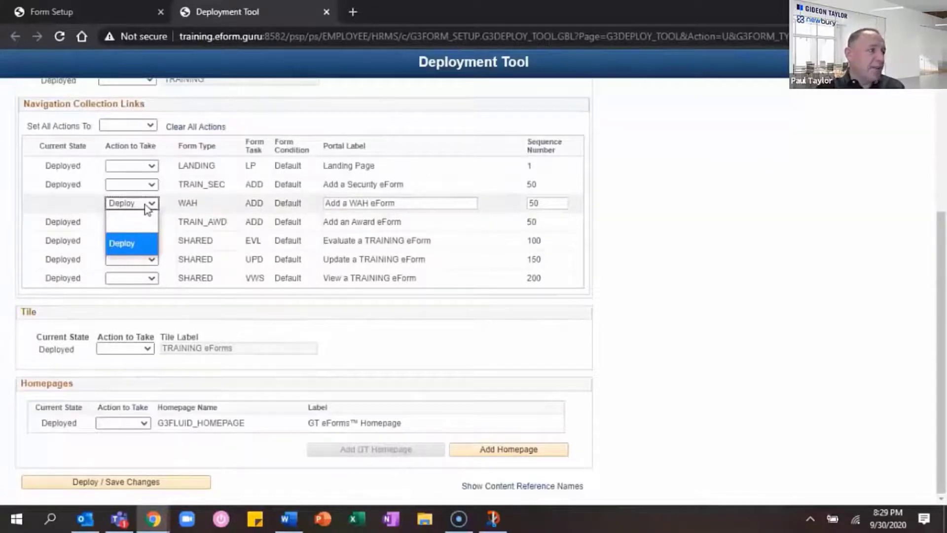
pyautogui.click(146, 205)
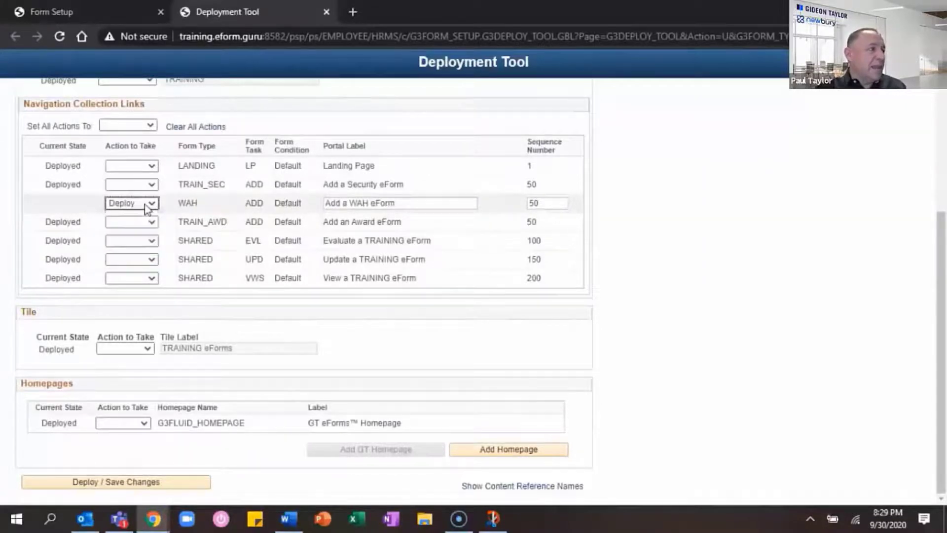
pyautogui.click(144, 482)
pyautogui.click(416, 300)
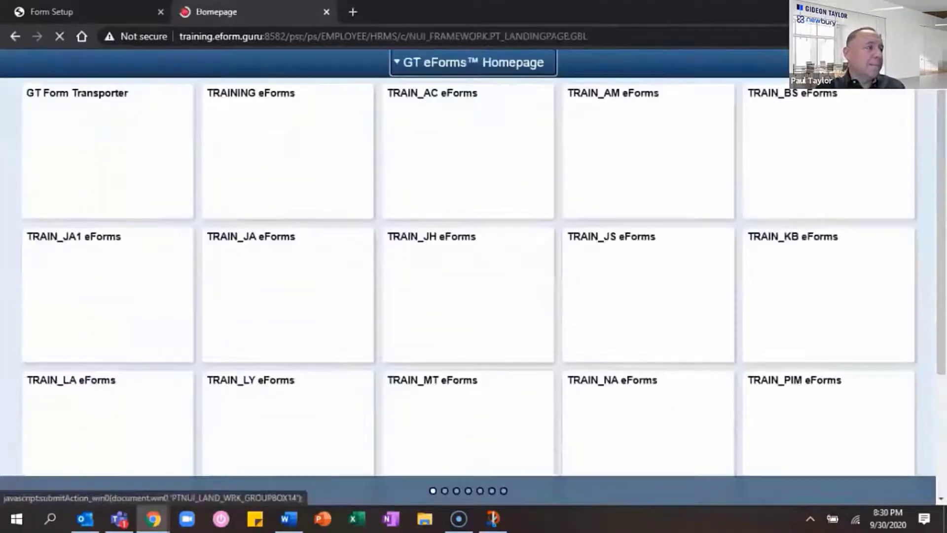
# Step: Launch Add a WAH eForm from the TRAINING eForms tile and scroll through the new form
pyautogui.click(319, 166)
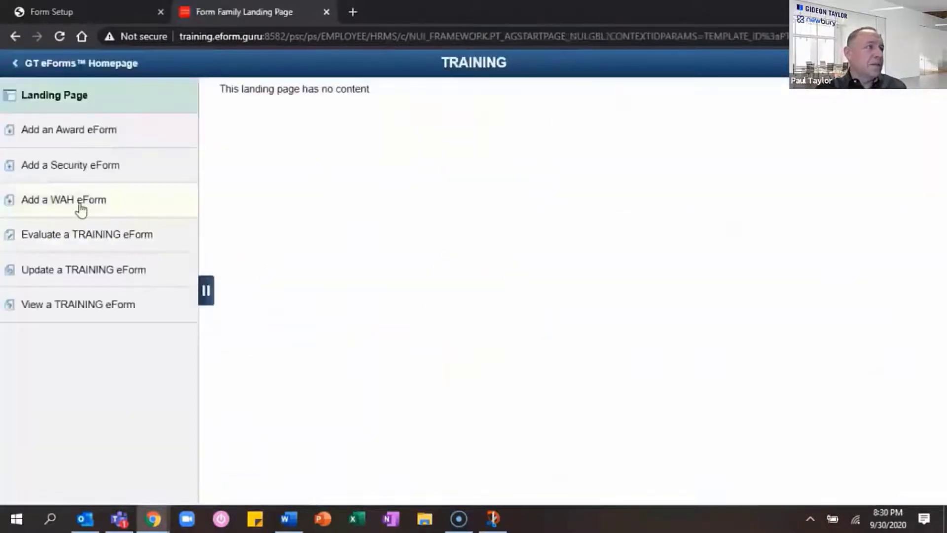
pyautogui.click(79, 204)
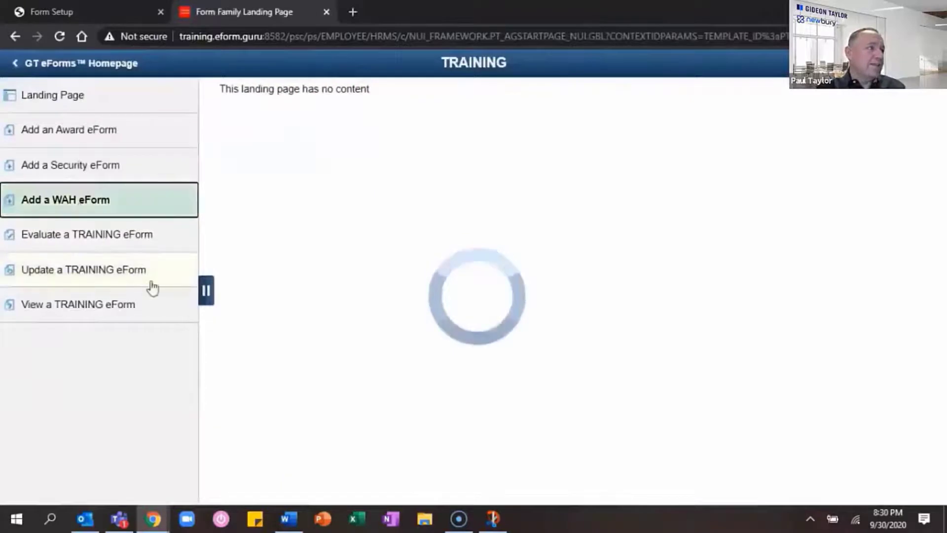
pyautogui.click(206, 296)
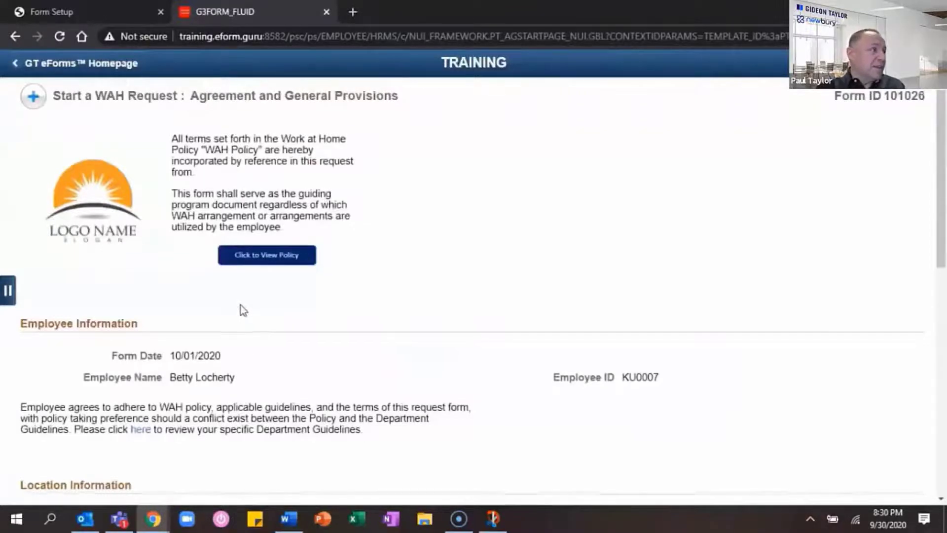
pyautogui.scroll(-5, 362, 217)
pyautogui.scroll(-3, 359, 219)
pyautogui.scroll(-1, 357, 215)
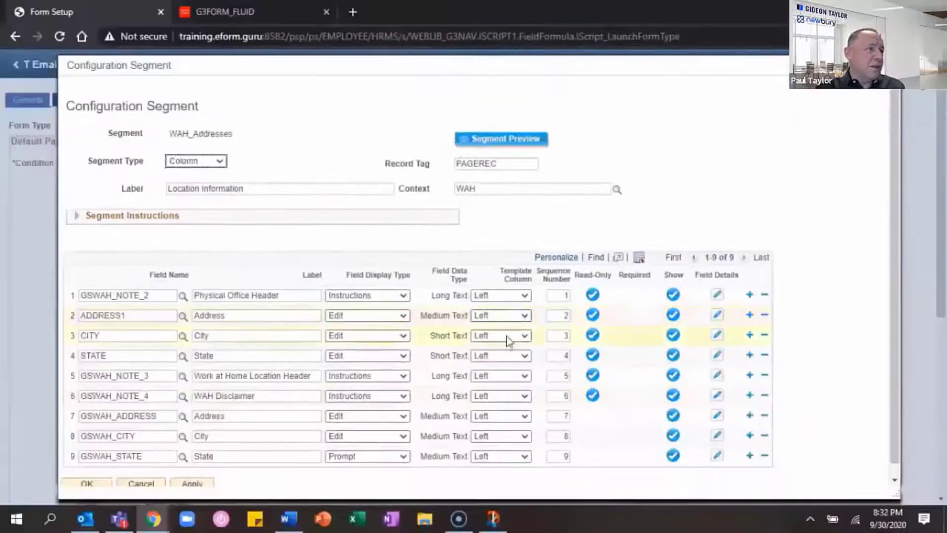
# Step: Move the office State field to the Right column at sequence 3 and renumber the following rows 4 through 7
pyautogui.click(508, 355)
pyautogui.click(493, 439)
pyautogui.write('3')
pyautogui.doubleClick(561, 376)
pyautogui.write('4')
pyautogui.doubleClick(565, 396)
pyautogui.write('5')
pyautogui.click(567, 416)
pyautogui.write('6')
pyautogui.doubleClick(565, 437)
pyautogui.write('7')
# Step: Move the home State field to the Right column at sequence 7
pyautogui.click(501, 456)
pyautogui.click(493, 434)
pyautogui.doubleClick(565, 456)
pyautogui.write('7')
pyautogui.scroll(-1, 604, 451)
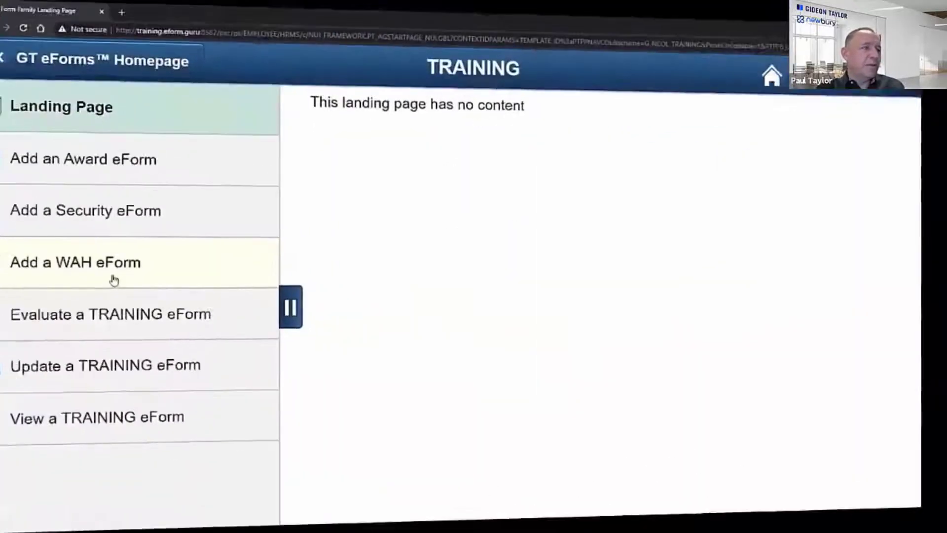
# Step: Start a new WAH eForm and enter the home street address, city and state DE
pyautogui.click(126, 278)
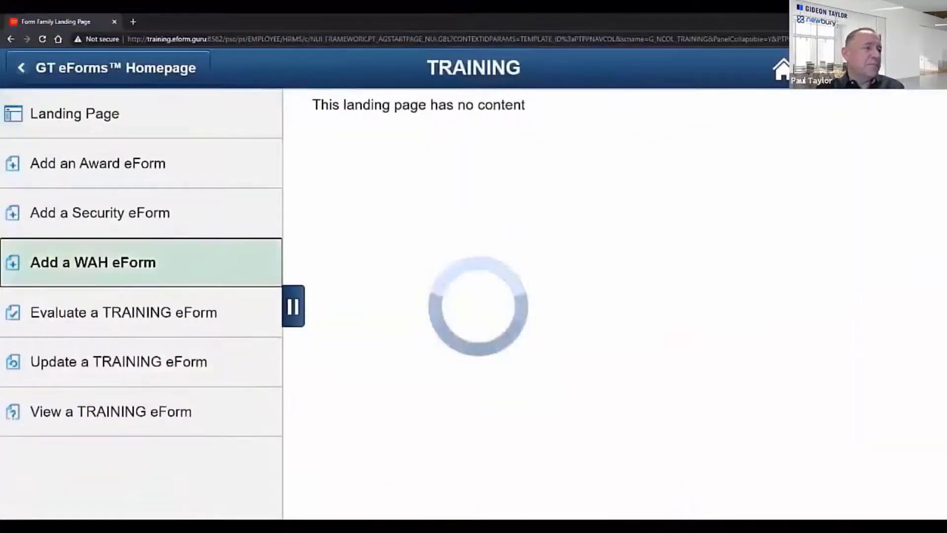
pyautogui.scroll(-3, 348, 328)
pyautogui.scroll(-7, 349, 329)
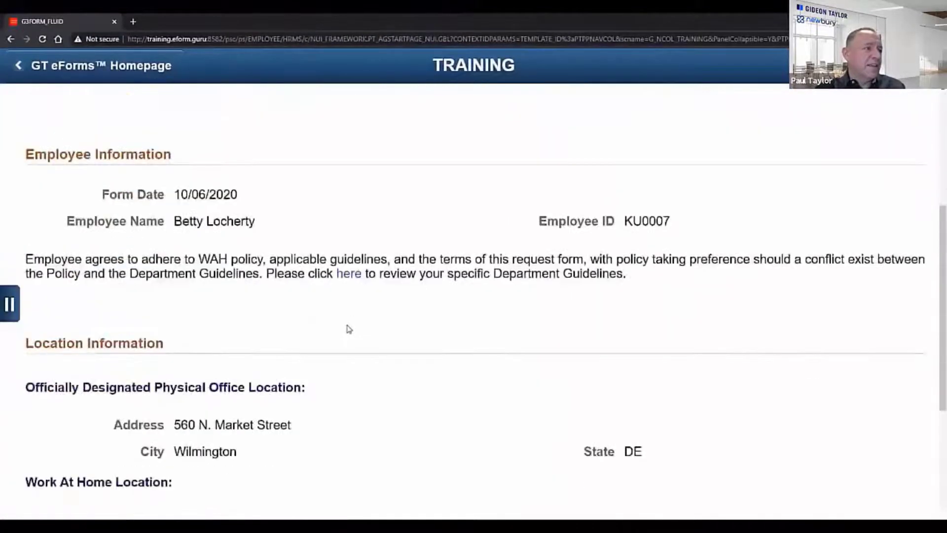
pyautogui.click(289, 364)
pyautogui.write('1234 Fake Address')
pyautogui.press('Tab')
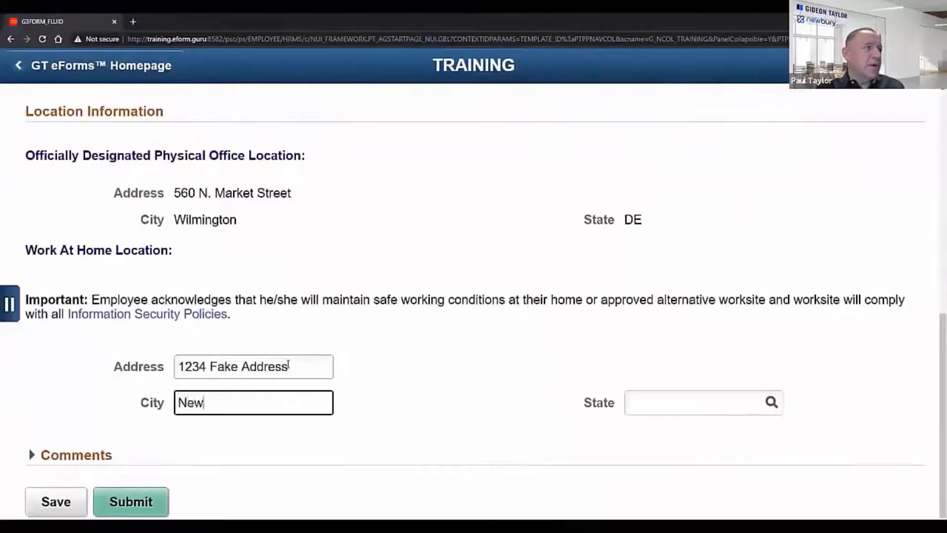
pyautogui.write('Neward')
pyautogui.press('Tab')
pyautogui.write('DE')
pyautogui.press('Tab')
# Step: Set schedule row 1 to Physical Office Location, Monday, 8 am to 4 pm
pyautogui.scroll(-5, 170, 429)
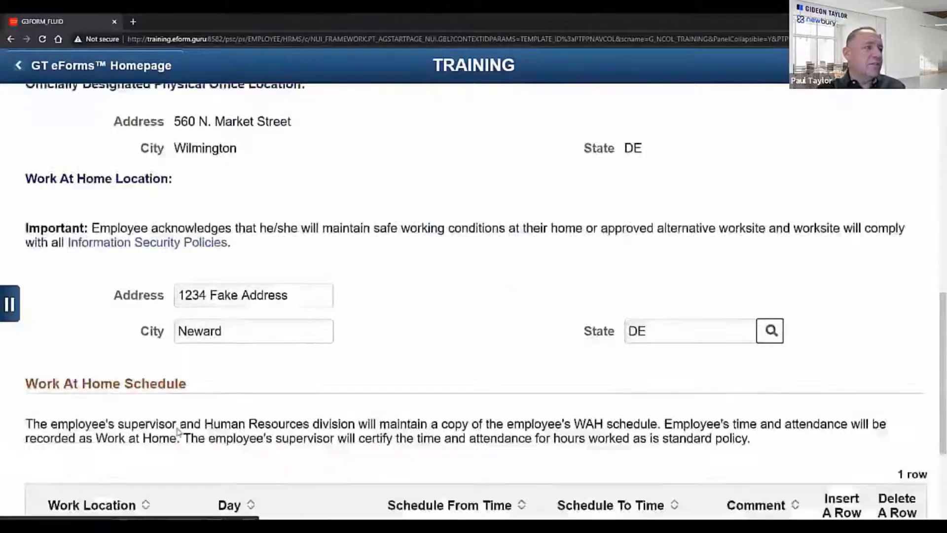
pyautogui.click(152, 400)
pyautogui.click(252, 382)
pyautogui.press('Tab')
pyautogui.write('8 am')
pyautogui.press('Tab')
pyautogui.write('4 pm')
pyautogui.press('Tab')
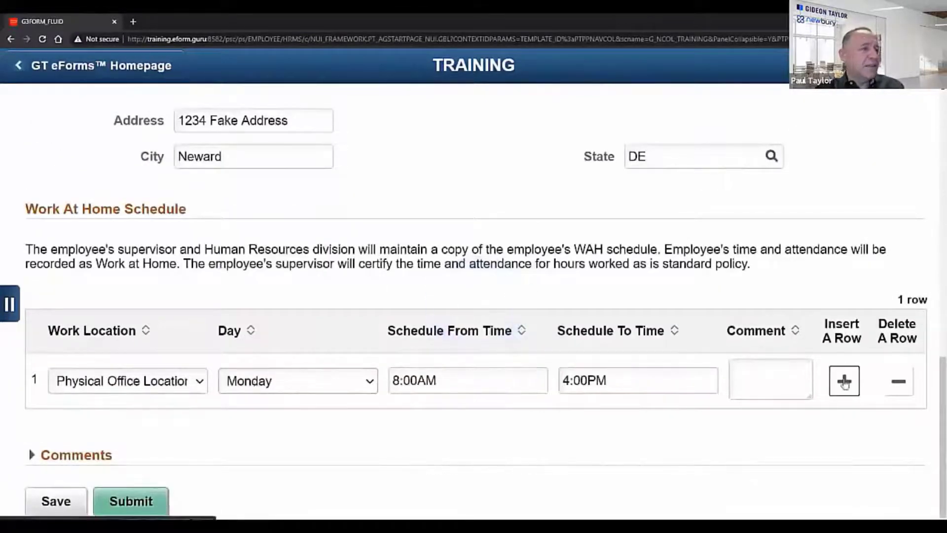
# Step: Add row 2: Physical Office Location, Tuesday, 0 am to 5 pm, comment 'School drop off'
pyautogui.click(845, 380)
pyautogui.click(192, 432)
pyautogui.click(193, 462)
pyautogui.click(298, 421)
pyautogui.click(296, 364)
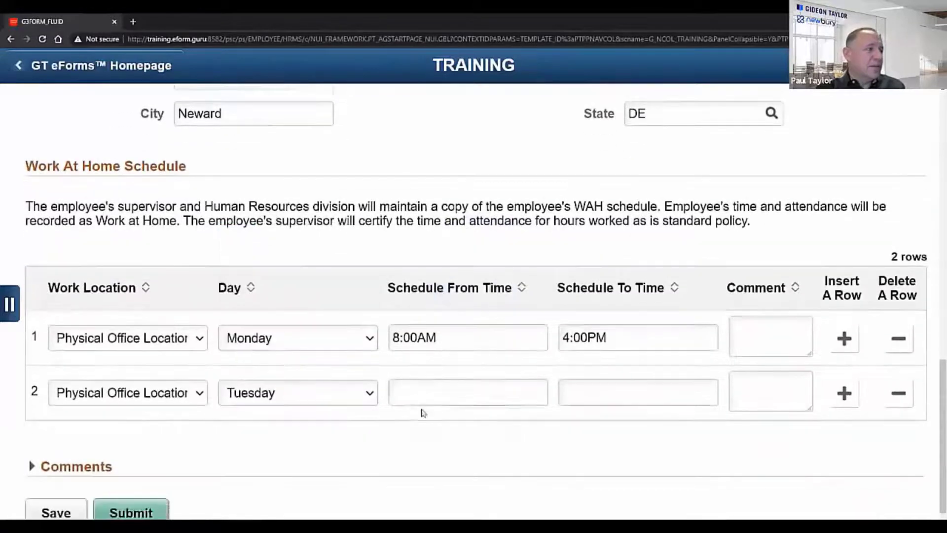
pyautogui.click(411, 388)
pyautogui.write('0 am')
pyautogui.press('Tab')
pyautogui.write('5 pm')
pyautogui.press('Tab')
pyautogui.write('School drop off')
# Step: Add row 3: Physical Office Location, Wednesday, 8 am to 4 pm
pyautogui.click(199, 414)
pyautogui.click(188, 420)
pyautogui.click(127, 461)
pyautogui.click(256, 406)
pyautogui.click(260, 383)
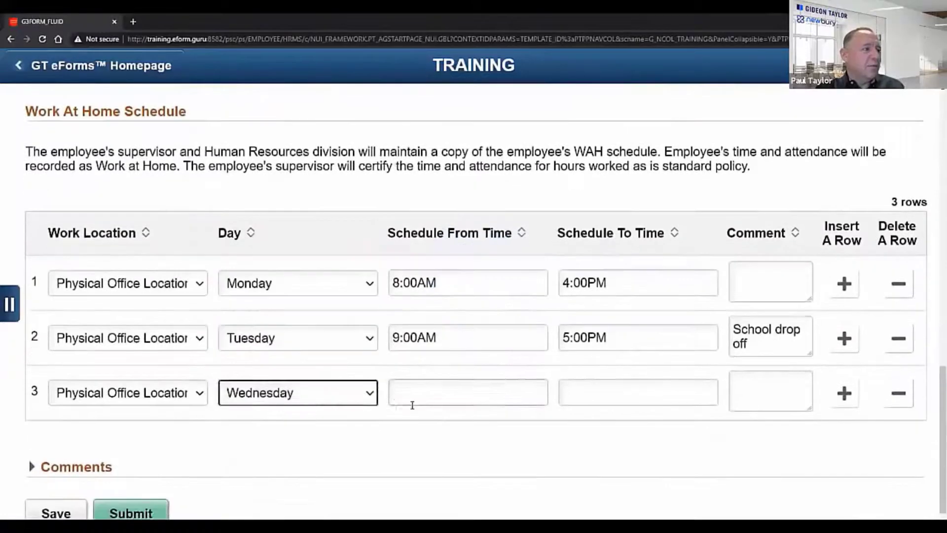
pyautogui.click(412, 404)
pyautogui.write('8 am')
pyautogui.press('Tab')
pyautogui.write('4 pm')
# Step: Add row 4: Physical Office Location, Thursday, 9 am to 5 pm, comment 'School drop off'
pyautogui.click(843, 380)
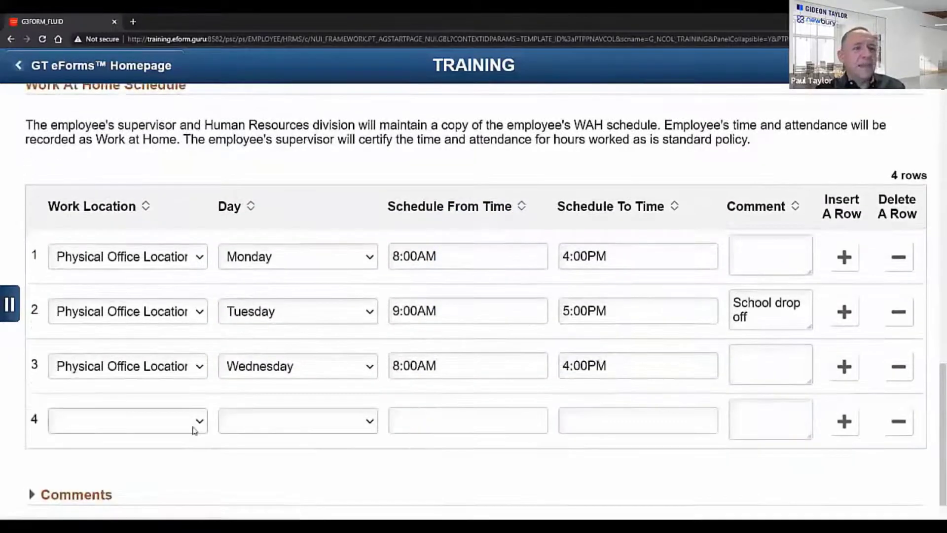
pyautogui.click(197, 422)
pyautogui.click(127, 460)
pyautogui.click(275, 419)
pyautogui.click(265, 343)
pyautogui.click(410, 400)
pyautogui.write('9 am')
pyautogui.press('Tab')
pyautogui.write('5 pm')
pyautogui.press('Tab')
pyautogui.write('School drop off')
pyautogui.press('Tab')
# Step: Add row 5 as Work at Home Location, Friday, 7 am to 3 pm, and submit the request
pyautogui.press('Return')
pyautogui.click(165, 419)
pyautogui.click(163, 482)
pyautogui.click(278, 404)
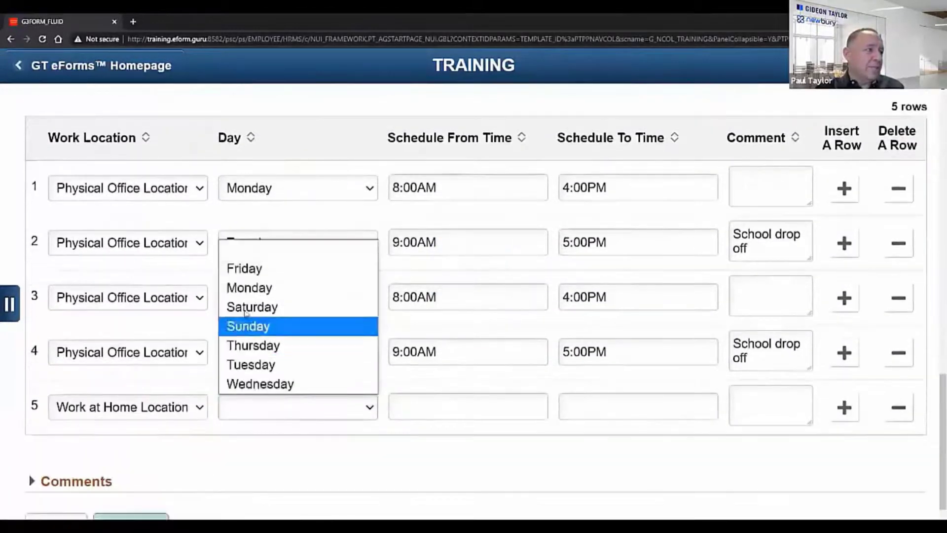
pyautogui.click(243, 269)
pyautogui.click(413, 392)
pyautogui.write('7 am')
pyautogui.press('Tab')
pyautogui.write('3 pm')
pyautogui.press('Tab')
pyautogui.click(148, 510)
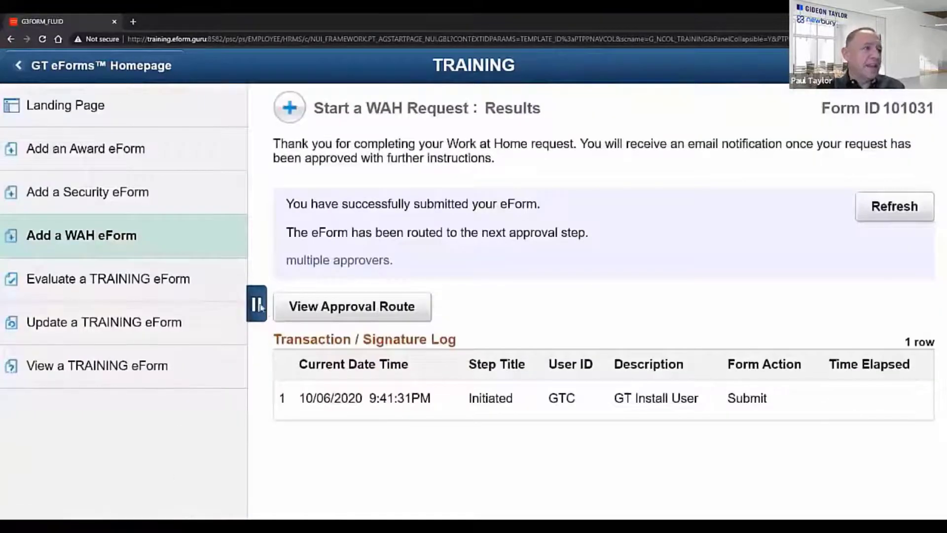
# Step: Collapse the left navigation panel on the Results page
pyautogui.click(254, 304)
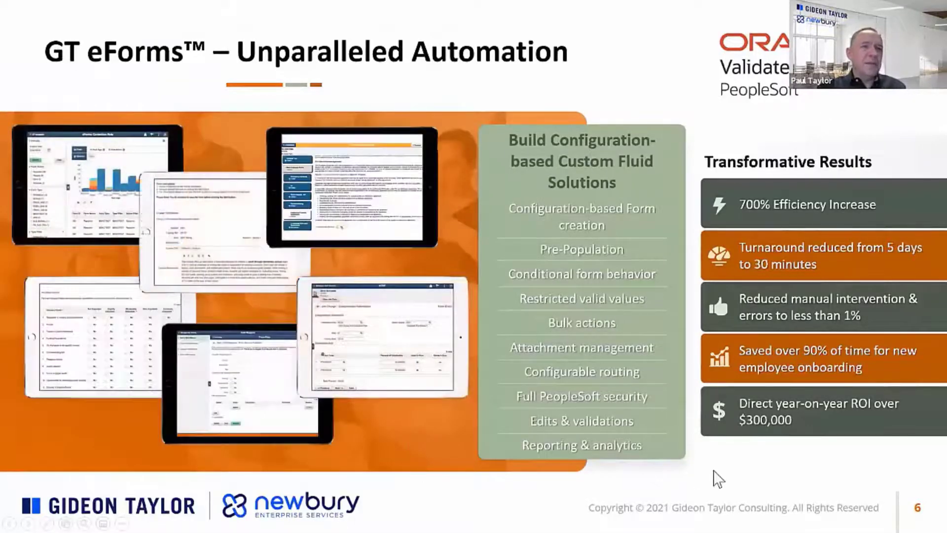
# Step: Advance to slide 7 and reveal the Wakefern Food Corporation HCM 9.2 example card
pyautogui.press('Right')
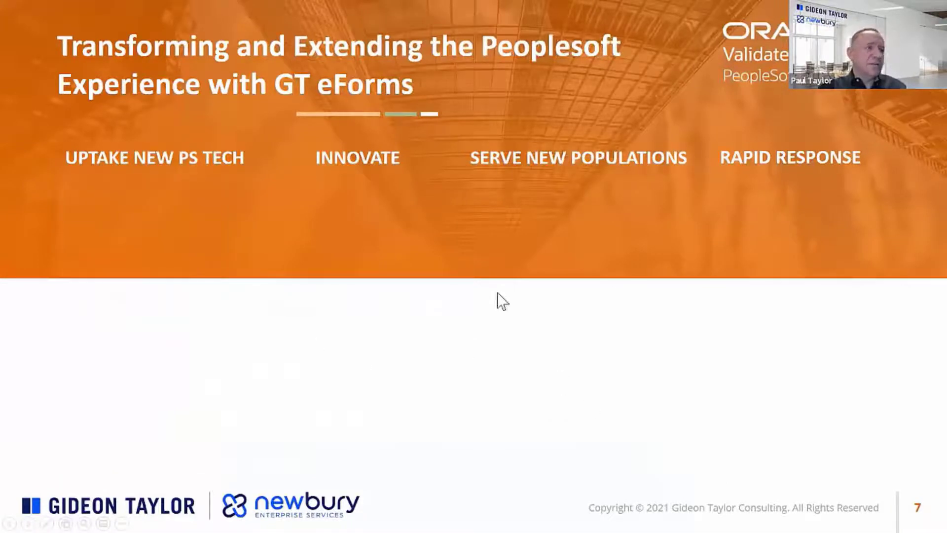
pyautogui.press('Left')
pyautogui.press('Right')
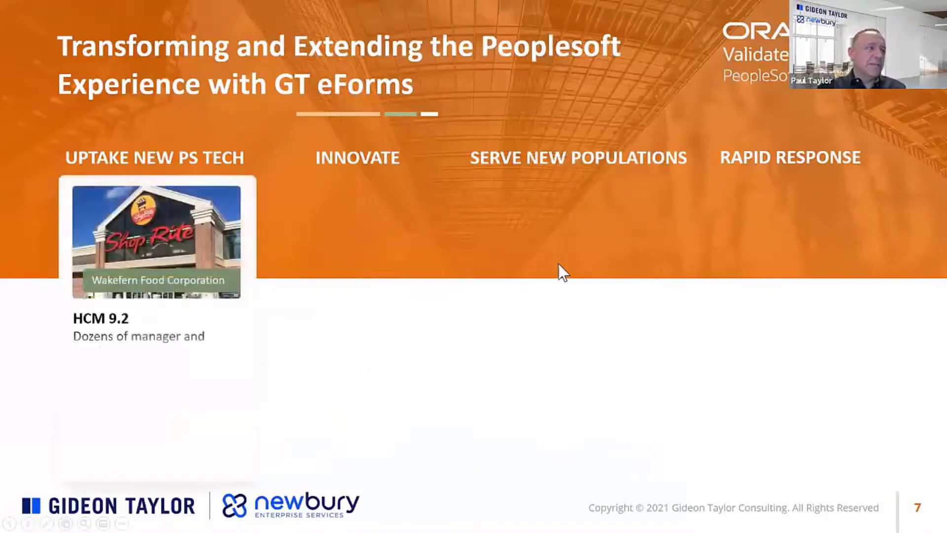